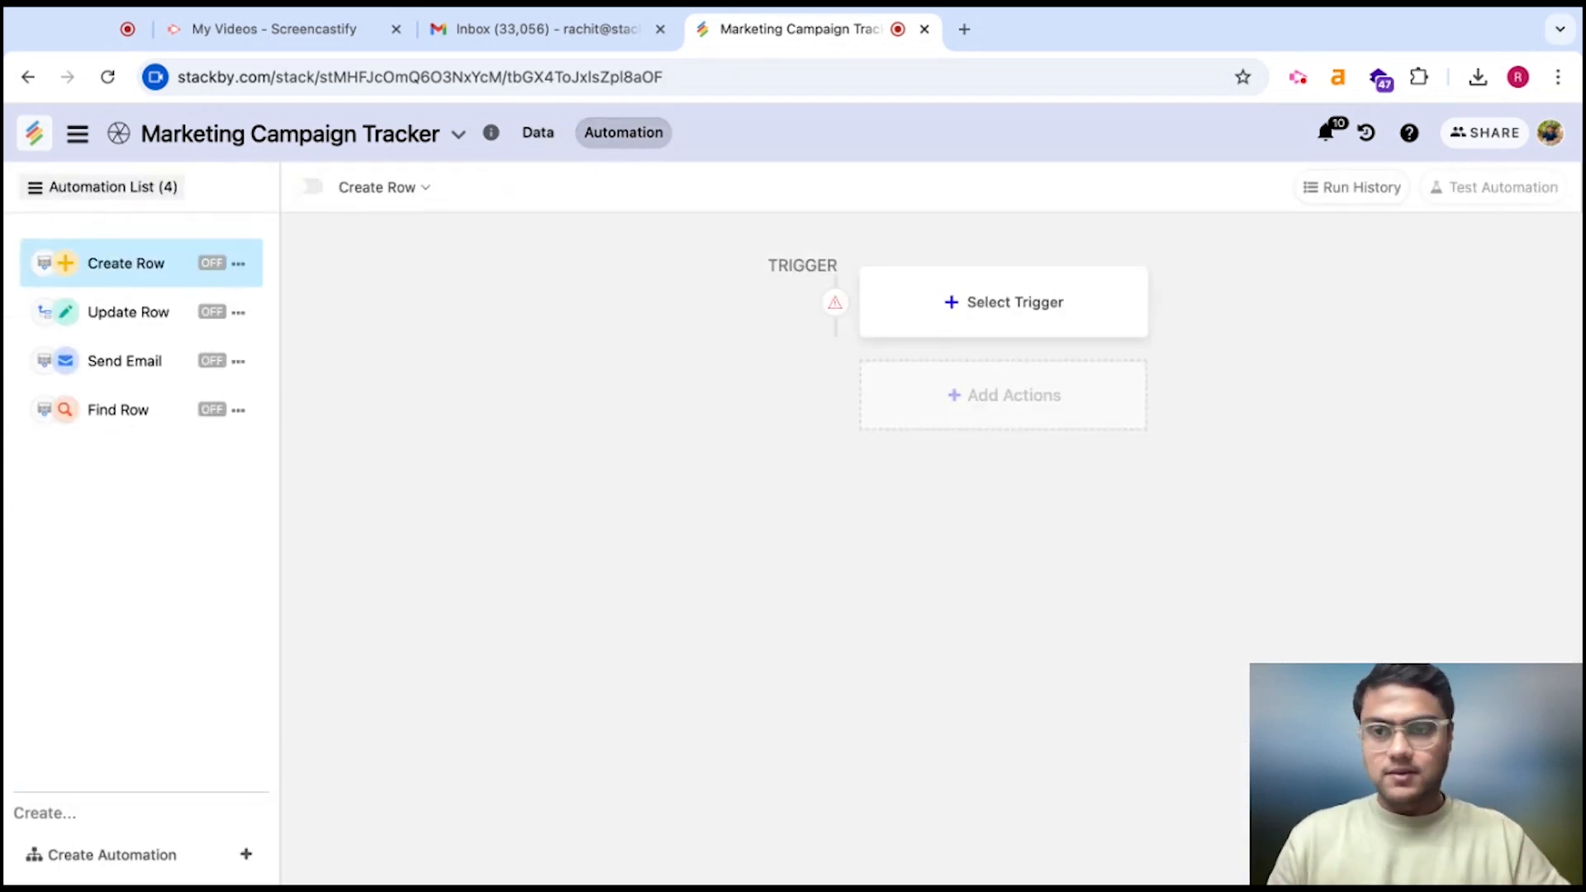
Open the Create Row automation and its Create Row in Live action properties
{"action": "left_click", "coordinate": [131, 260]}
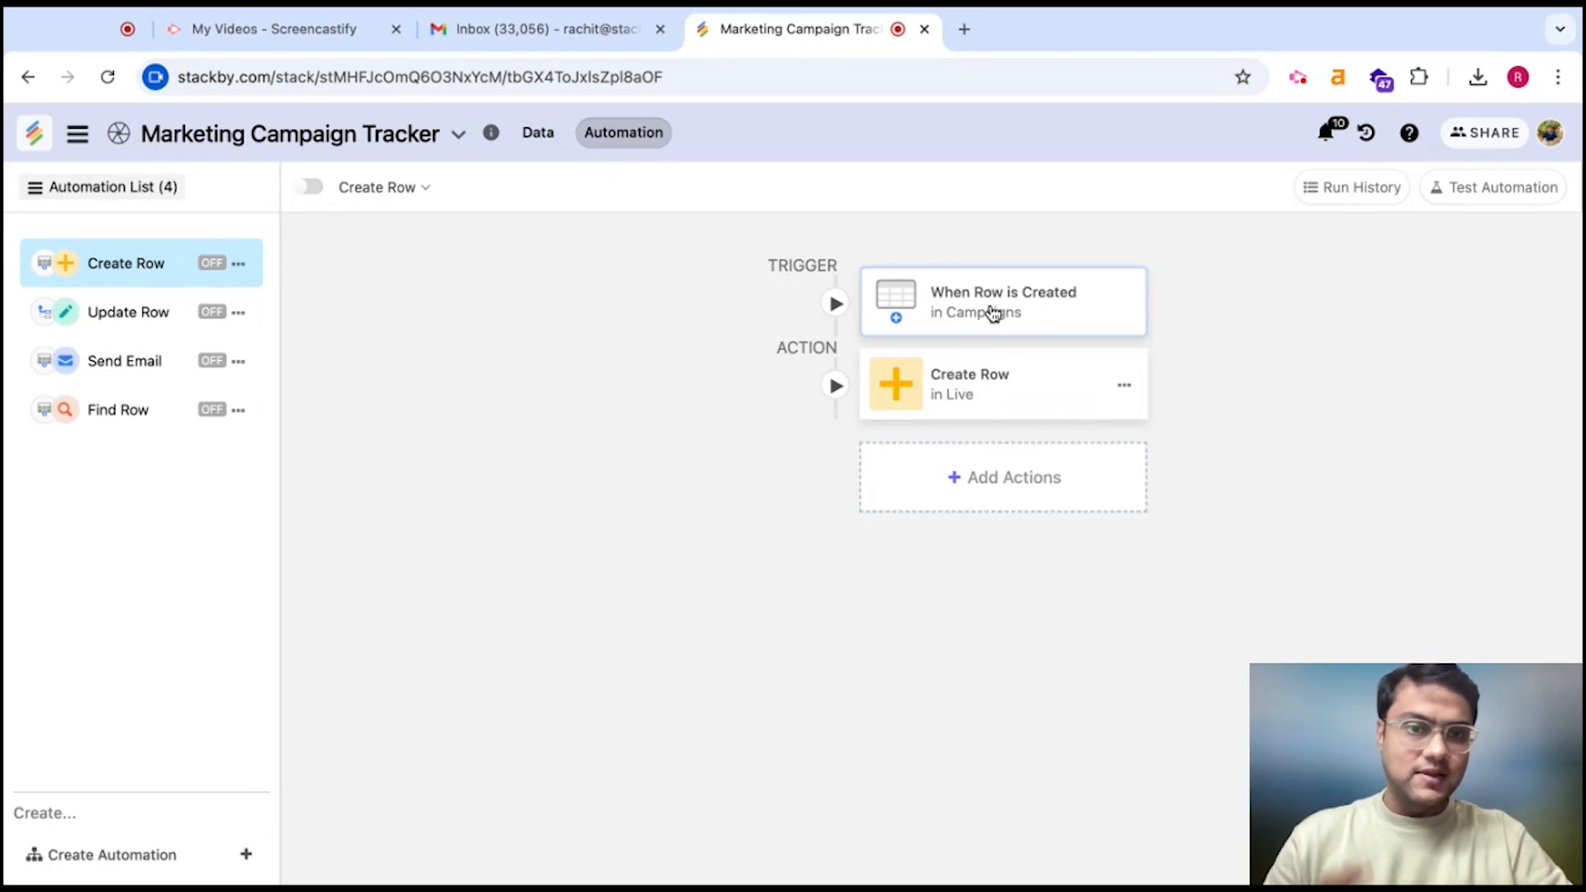
{"action": "left_click", "coordinate": [991, 391]}
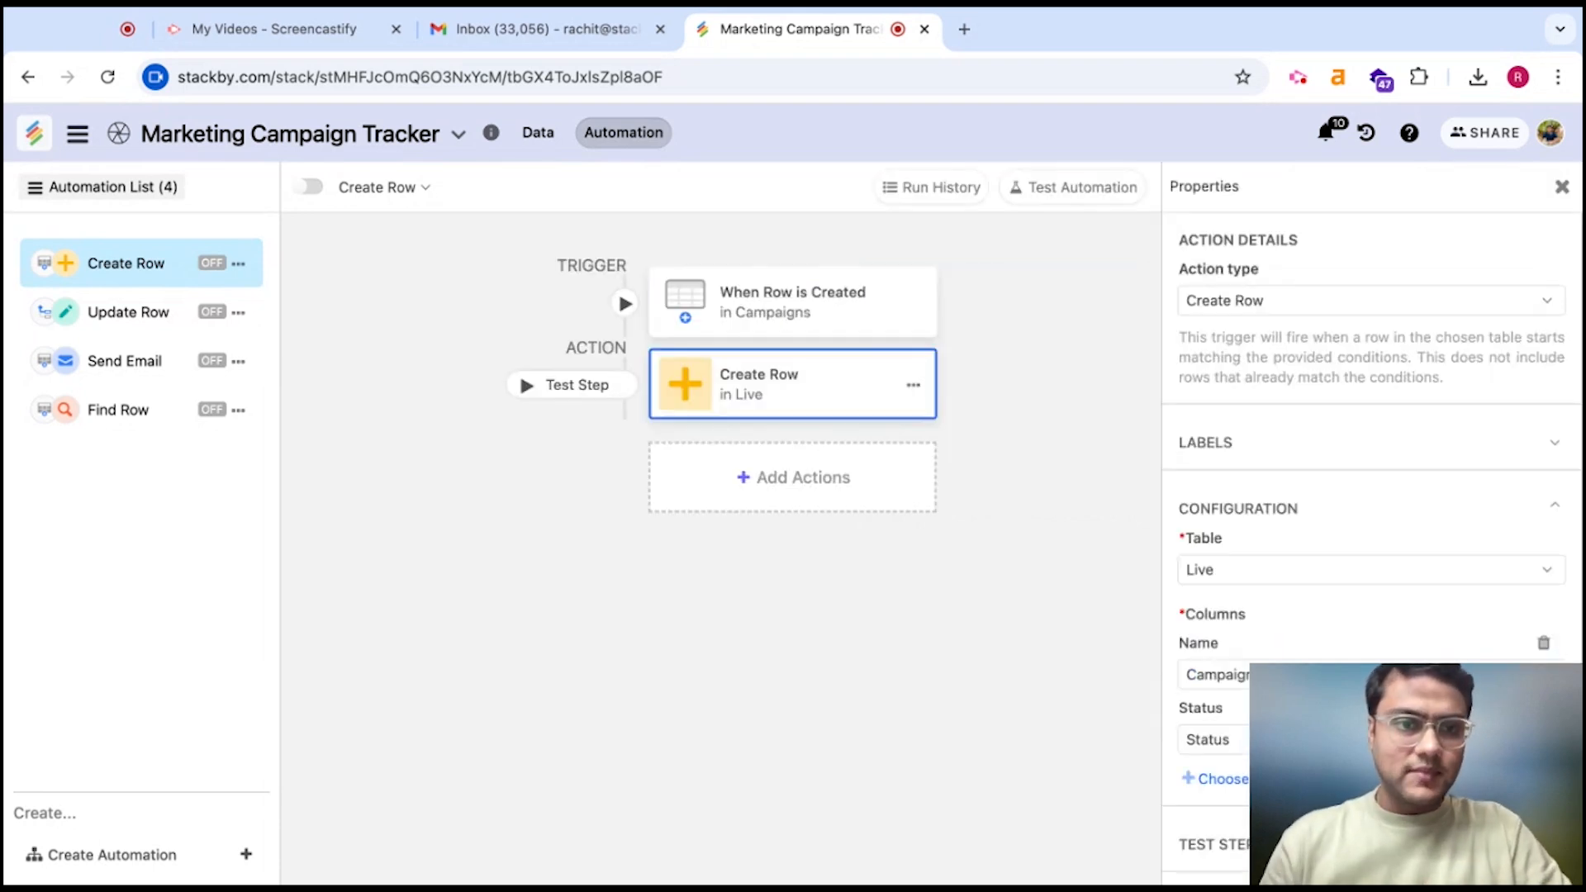
{"action": "left_click_drag", "start_coordinate": [1502, 815], "coordinate": [468, 825]}
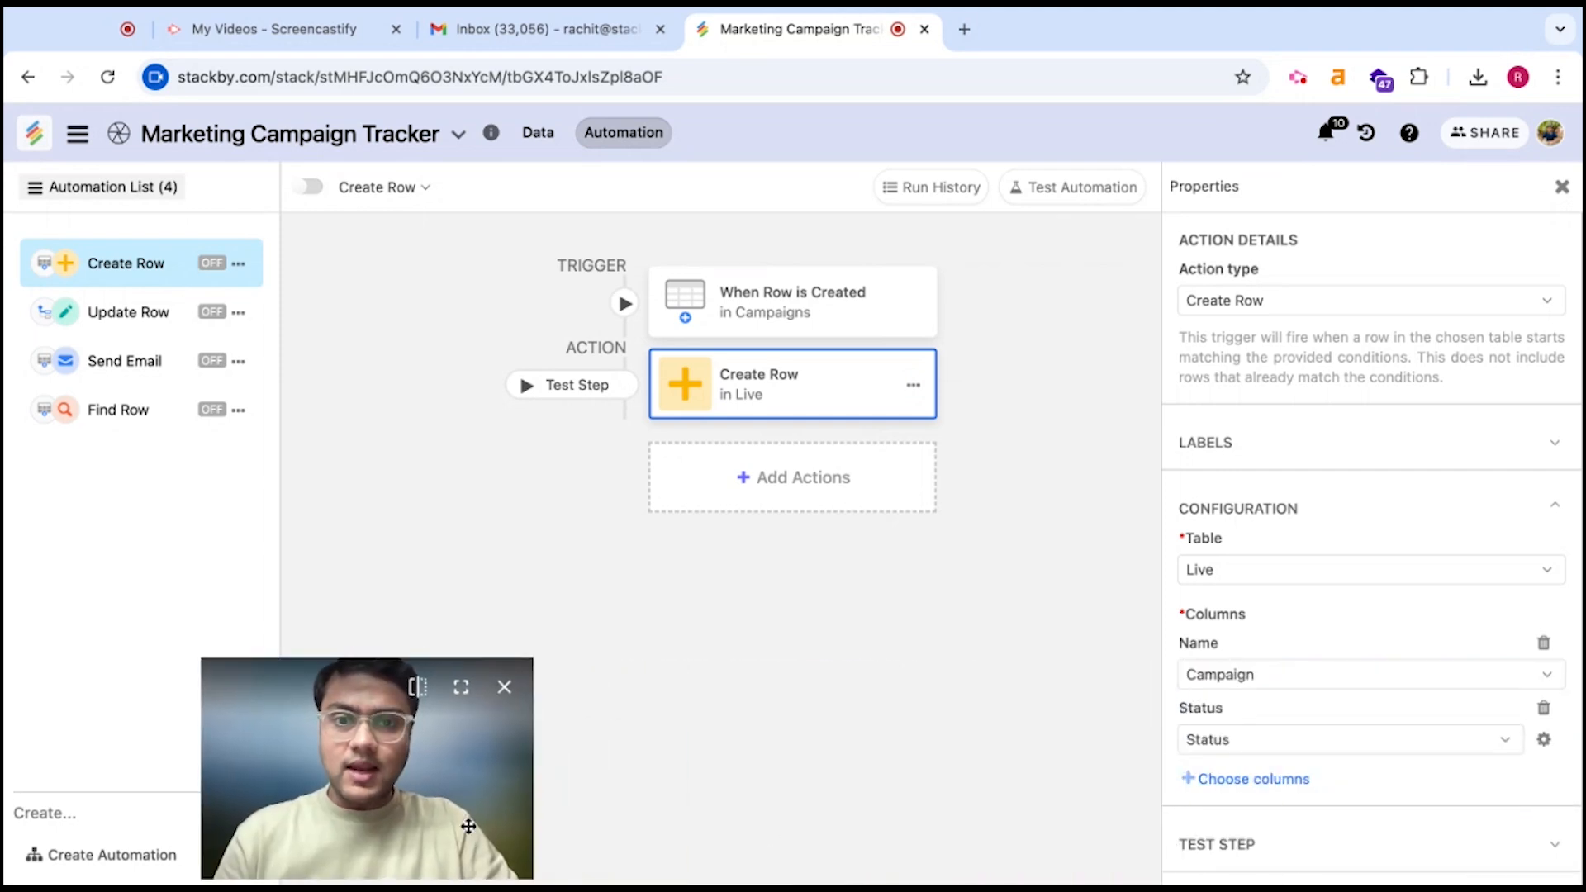
{"action": "left_click", "coordinate": [1230, 307]}
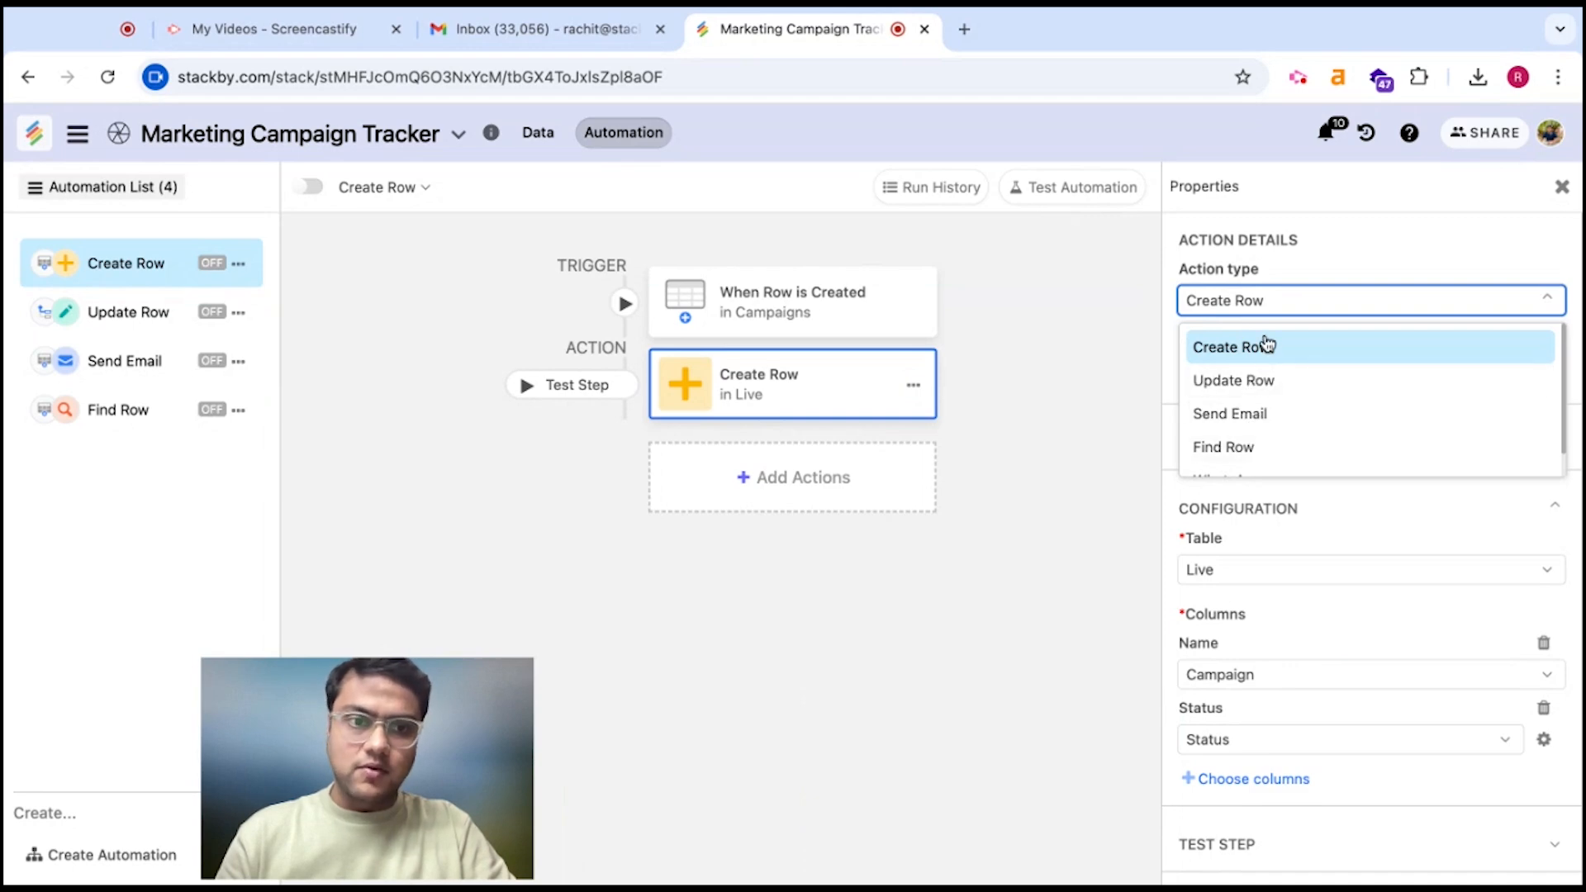
{"action": "left_click", "coordinate": [1167, 401]}
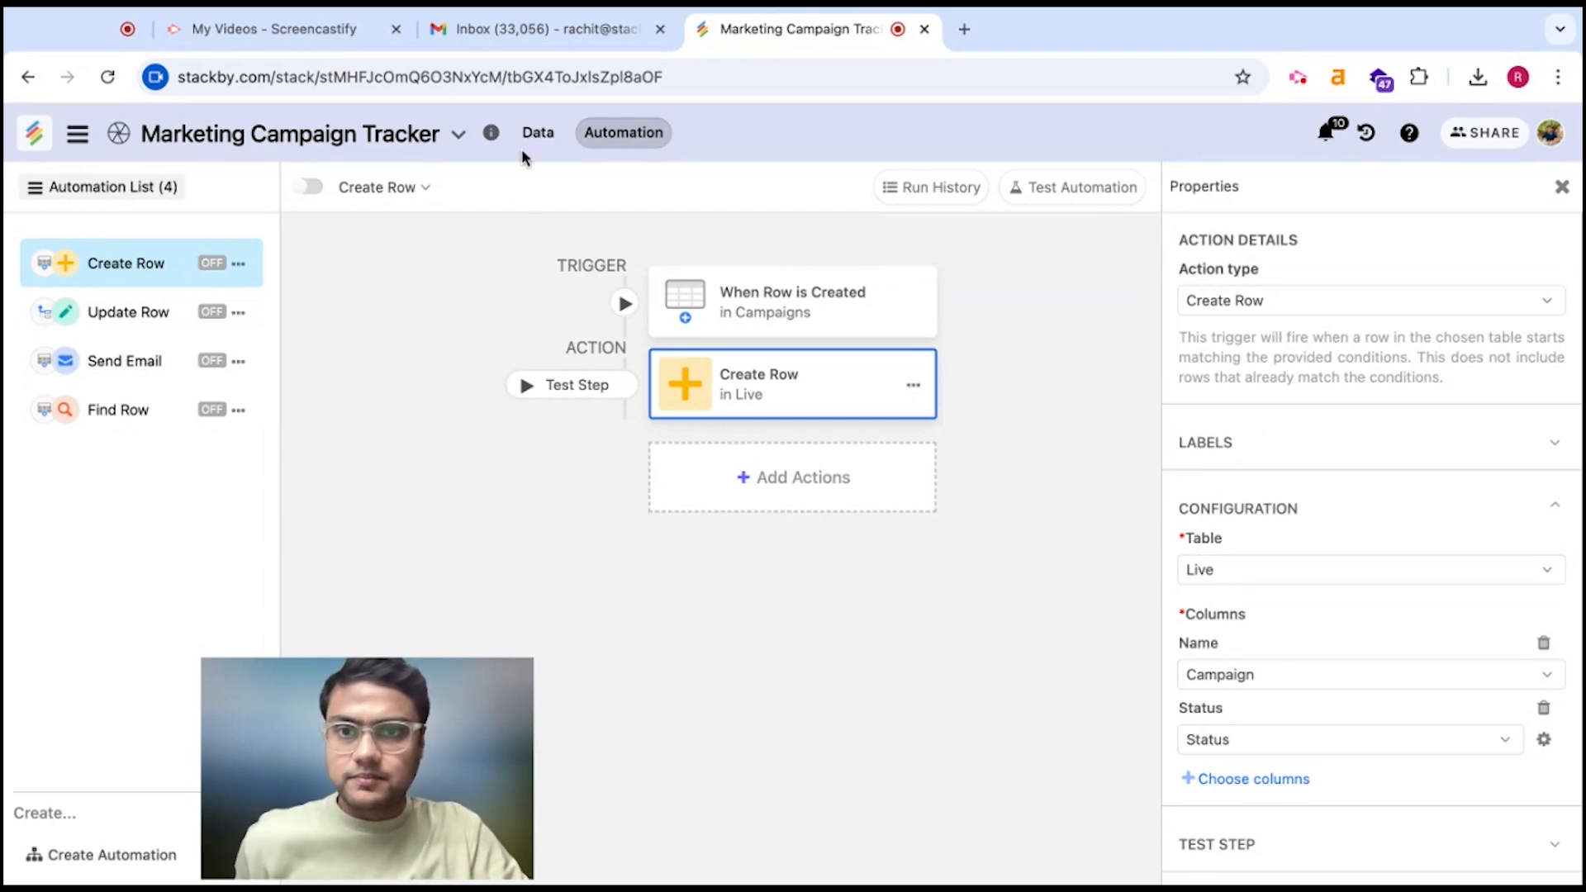
{"action": "left_click", "coordinate": [537, 132]}
{"action": "left_click", "coordinate": [446, 181]}
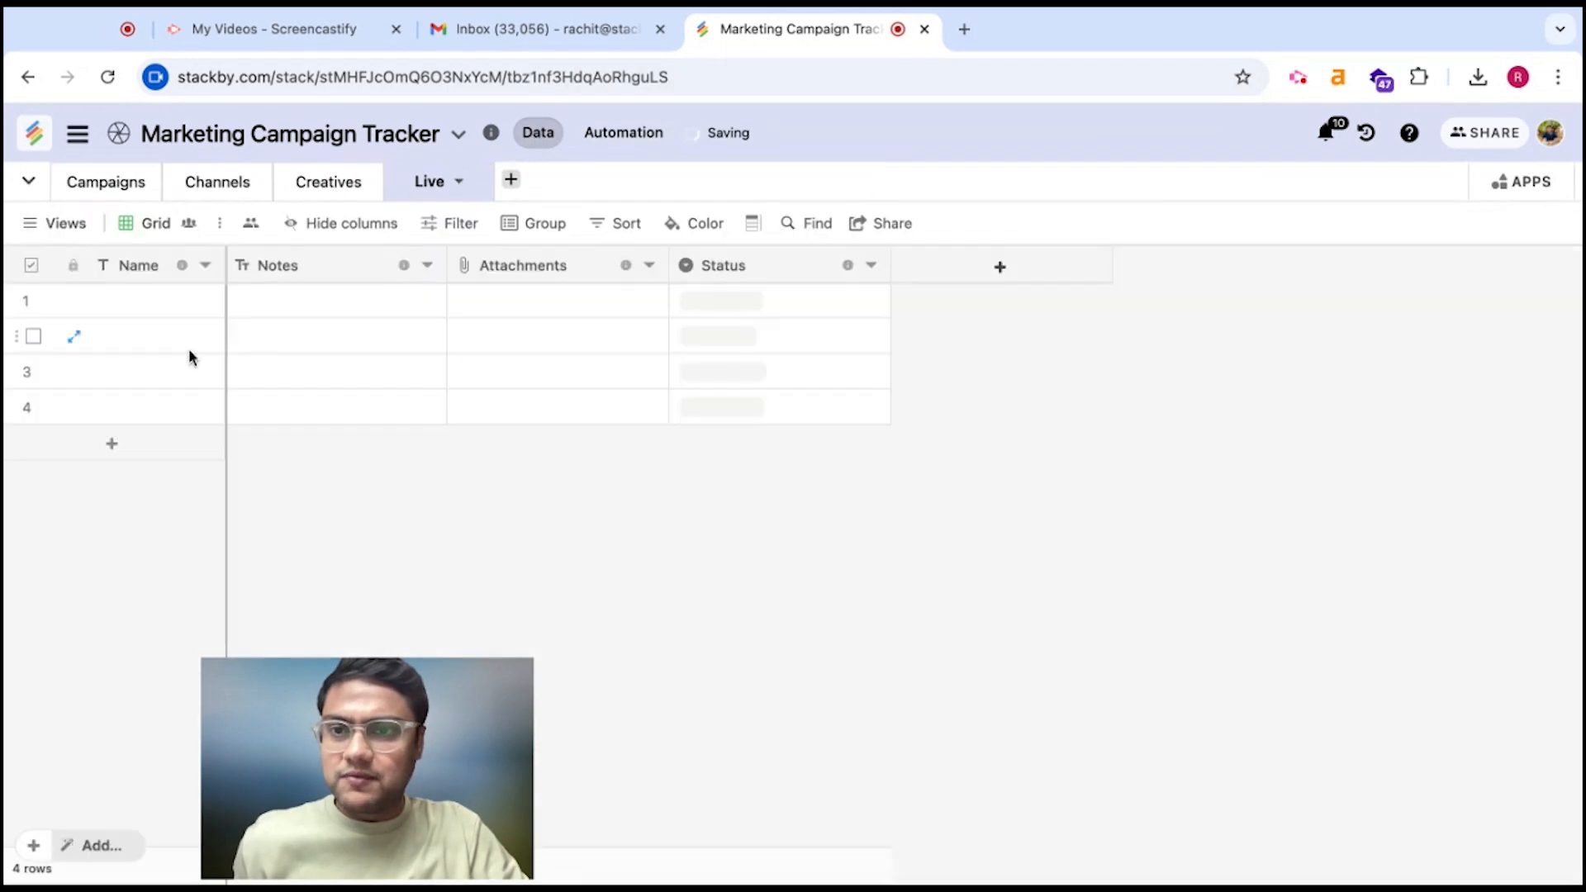
{"action": "left_click", "coordinate": [640, 139]}
{"action": "left_click", "coordinate": [985, 357]}
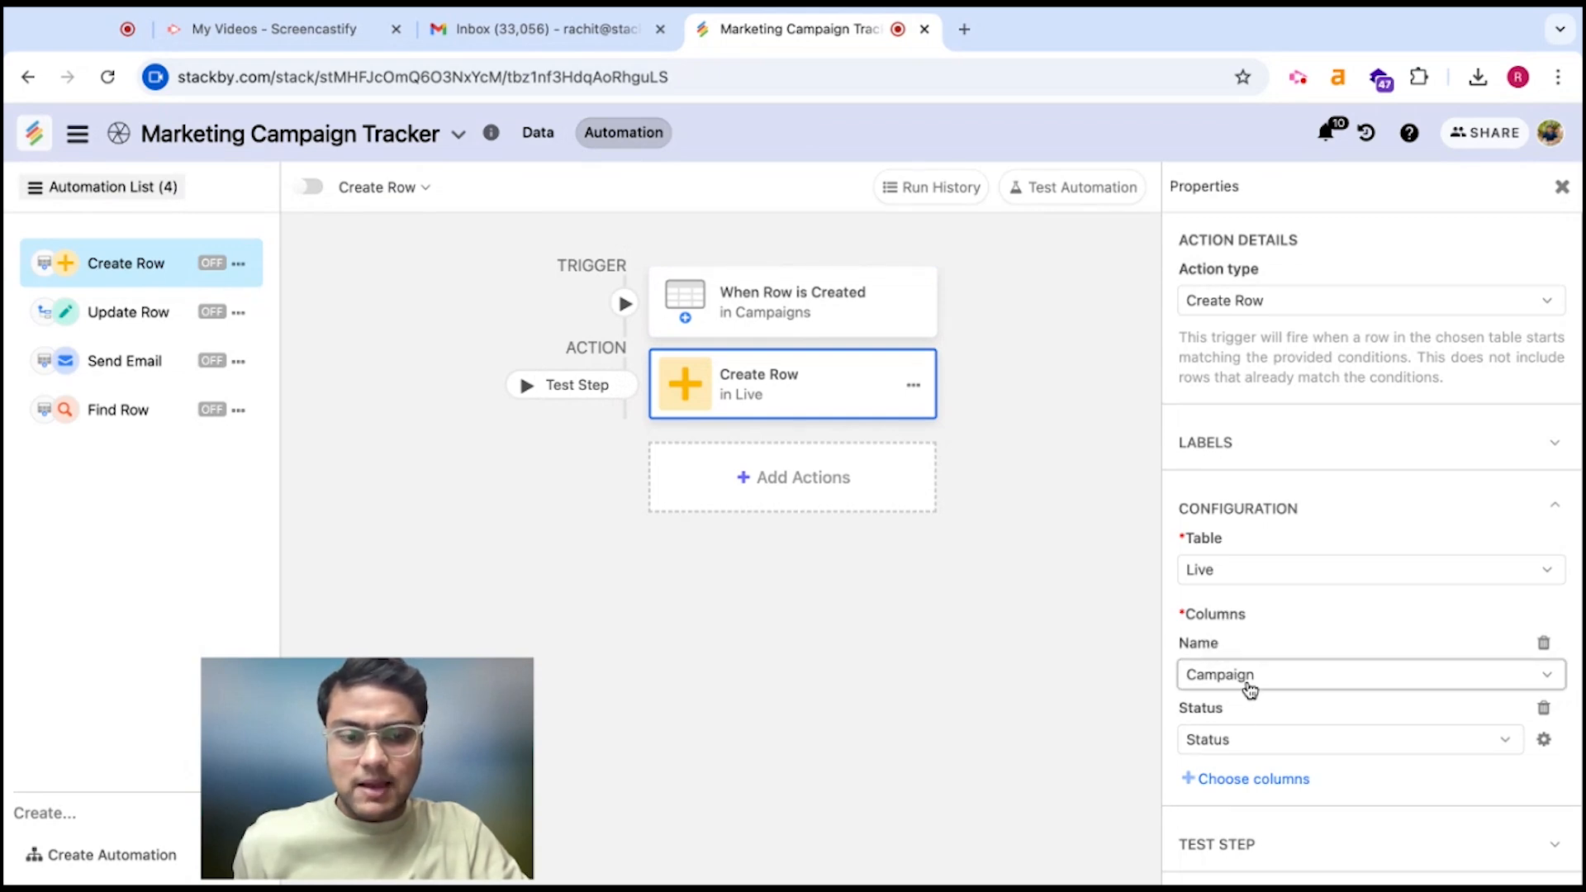
Run the Create Row test as configured using the Facebook retargeting sample row
{"action": "left_click", "coordinate": [1229, 844]}
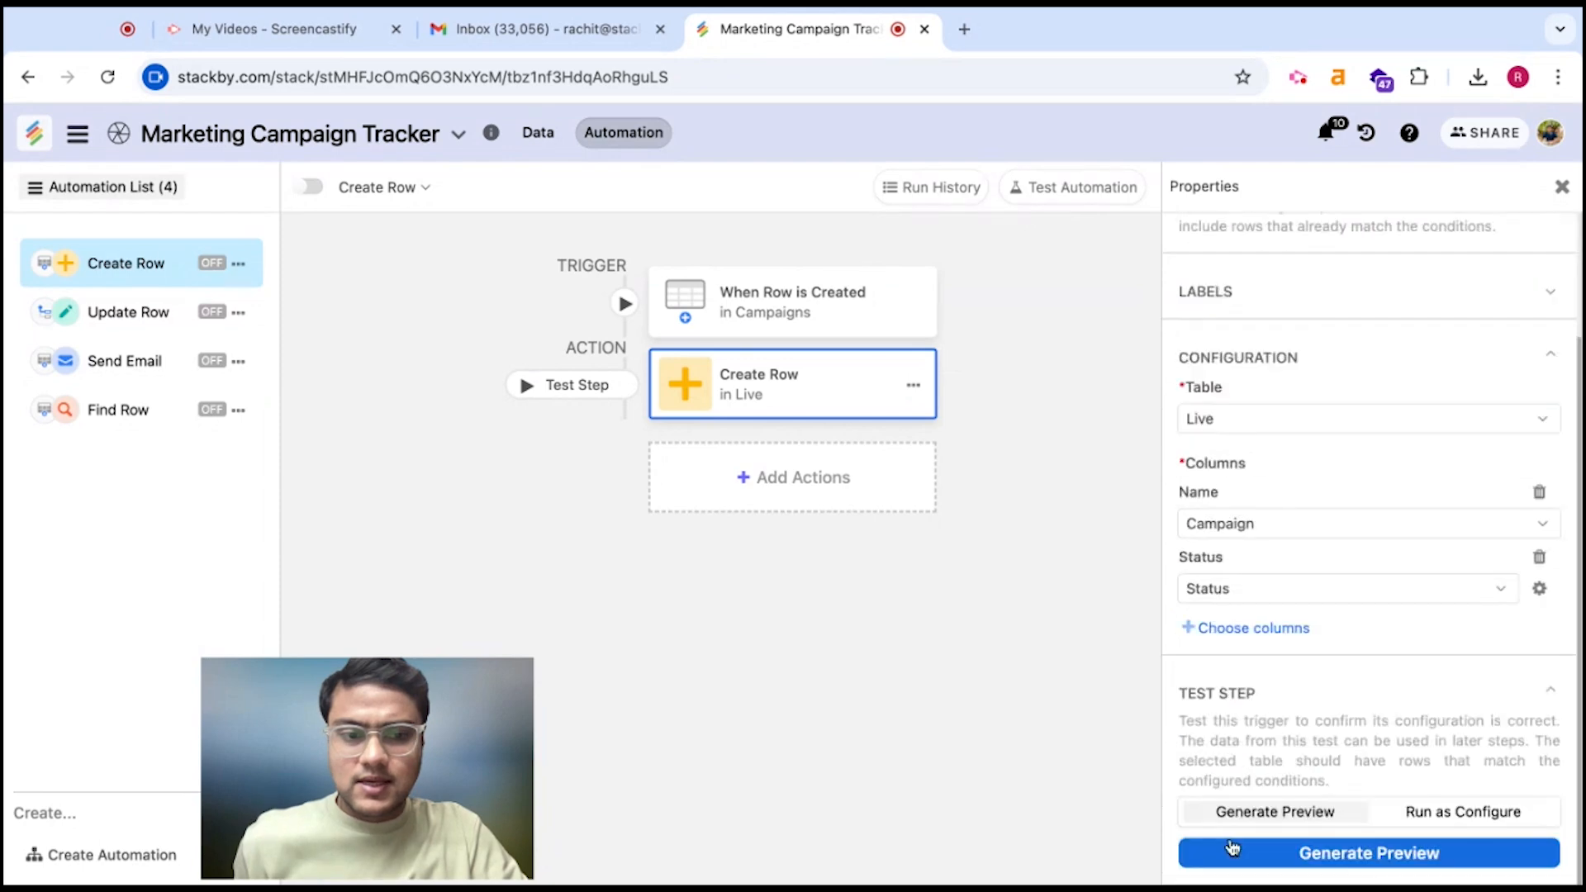
{"action": "left_click", "coordinate": [1427, 813]}
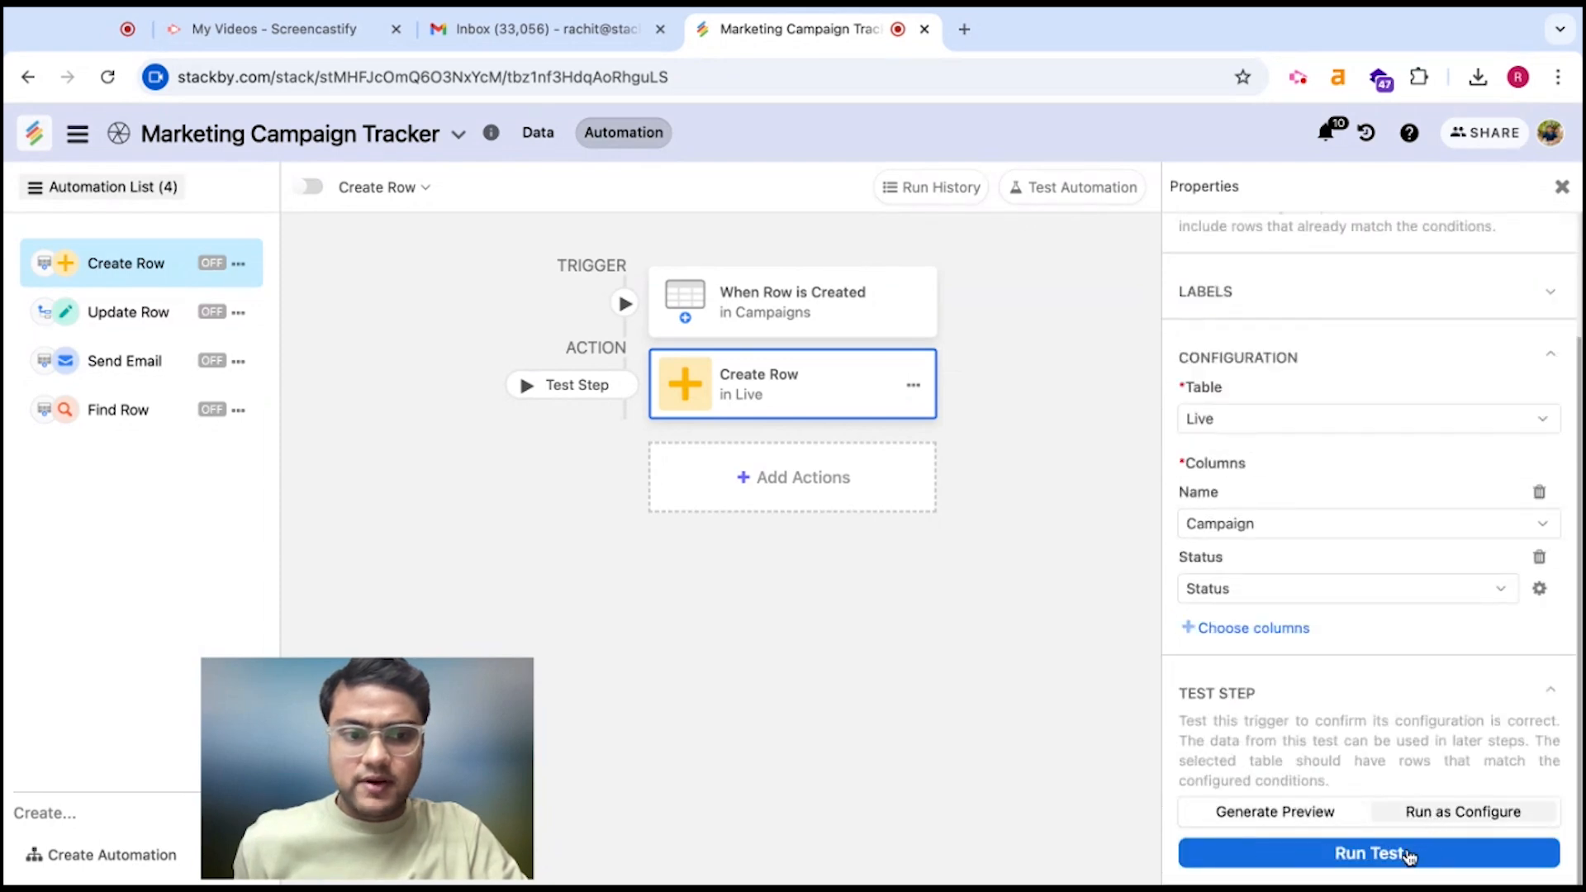
{"action": "left_click", "coordinate": [825, 330]}
{"action": "left_click", "coordinate": [1474, 616]}
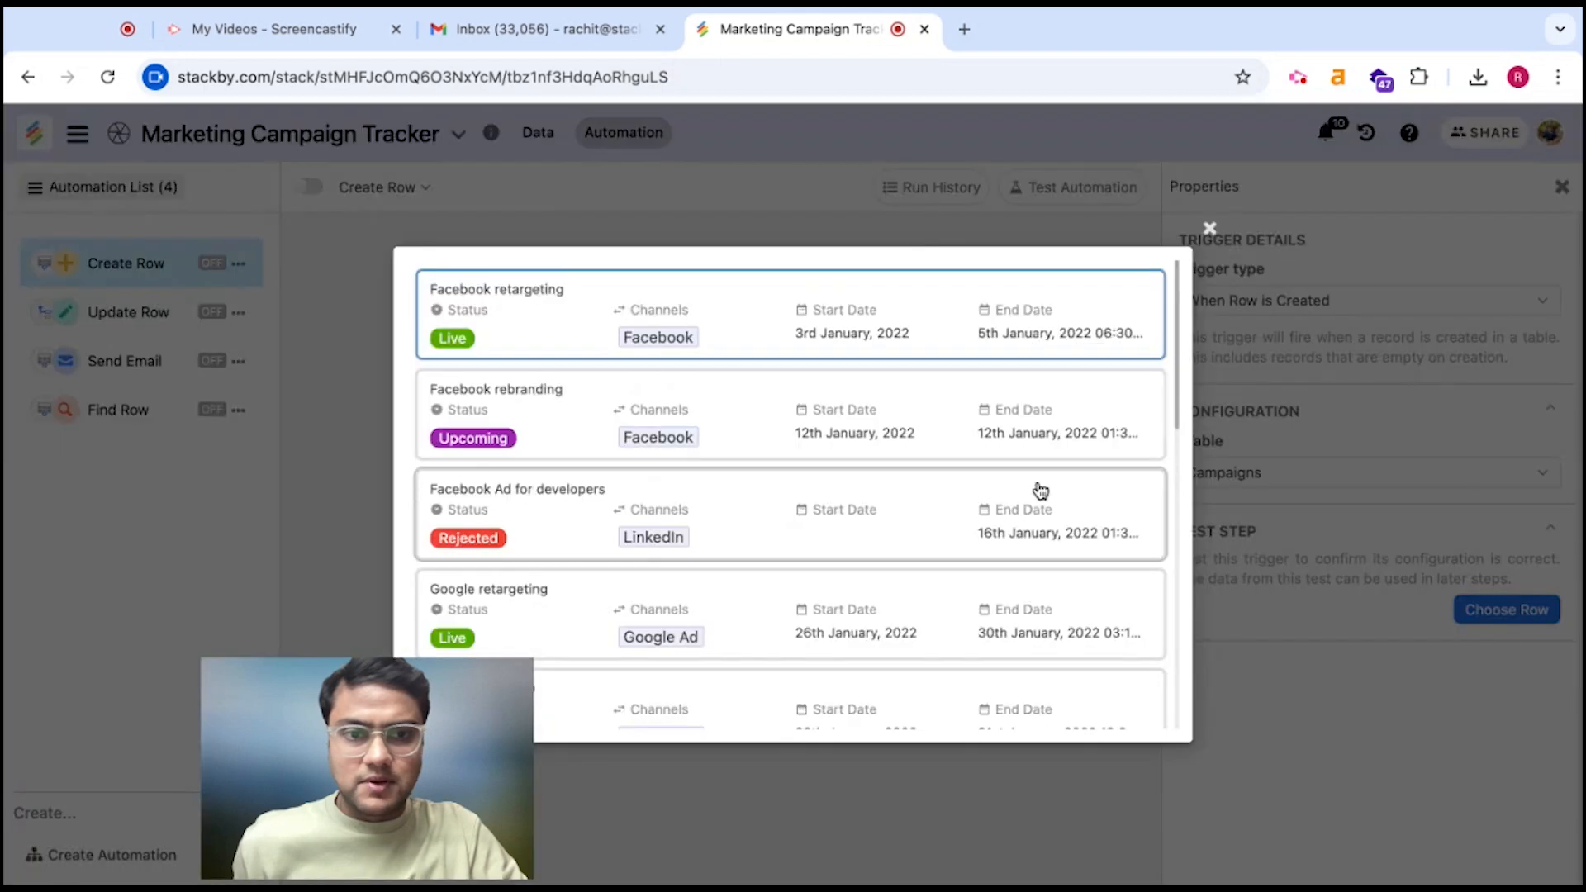
{"action": "left_click", "coordinate": [807, 335]}
{"action": "left_click", "coordinate": [791, 398]}
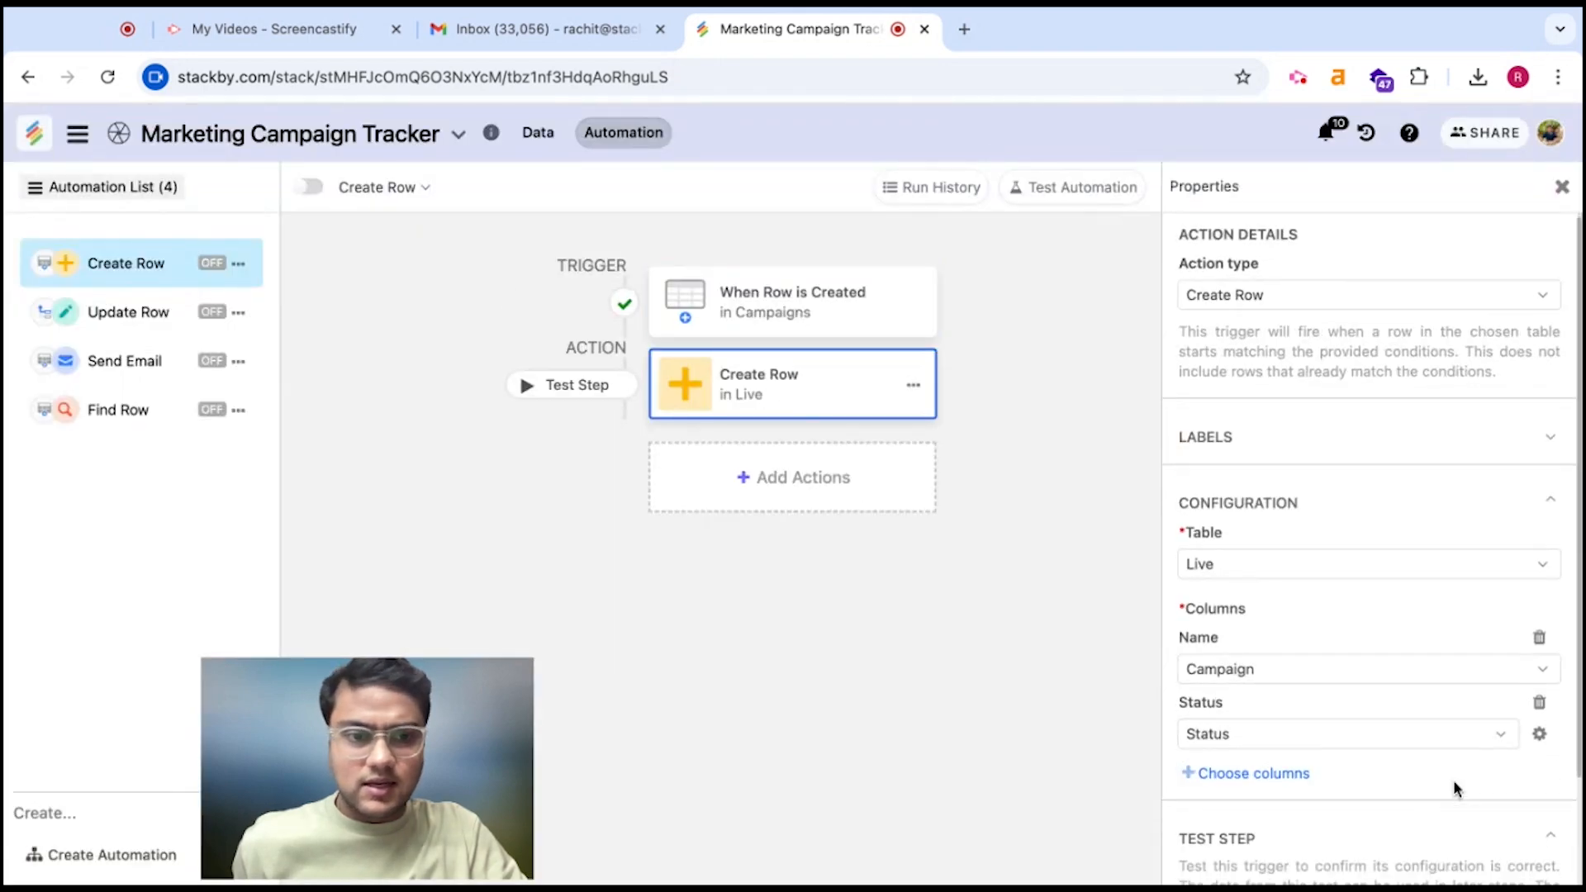
{"action": "scroll", "coordinate": [1453, 779], "scroll_direction": "down", "scroll_amount": 2}
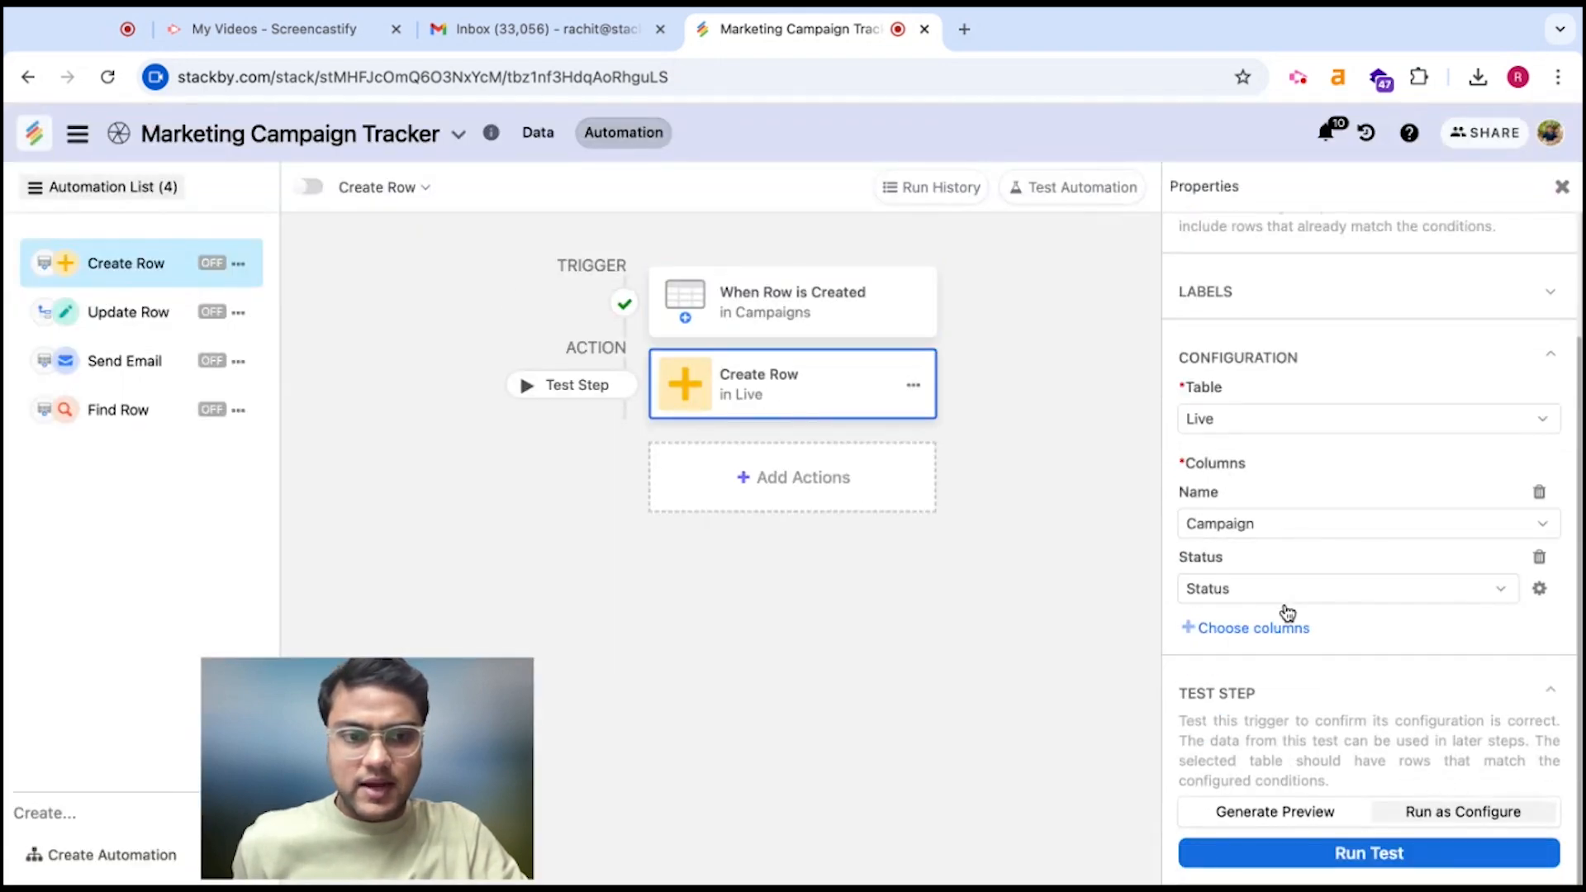
{"action": "left_click", "coordinate": [1367, 859]}
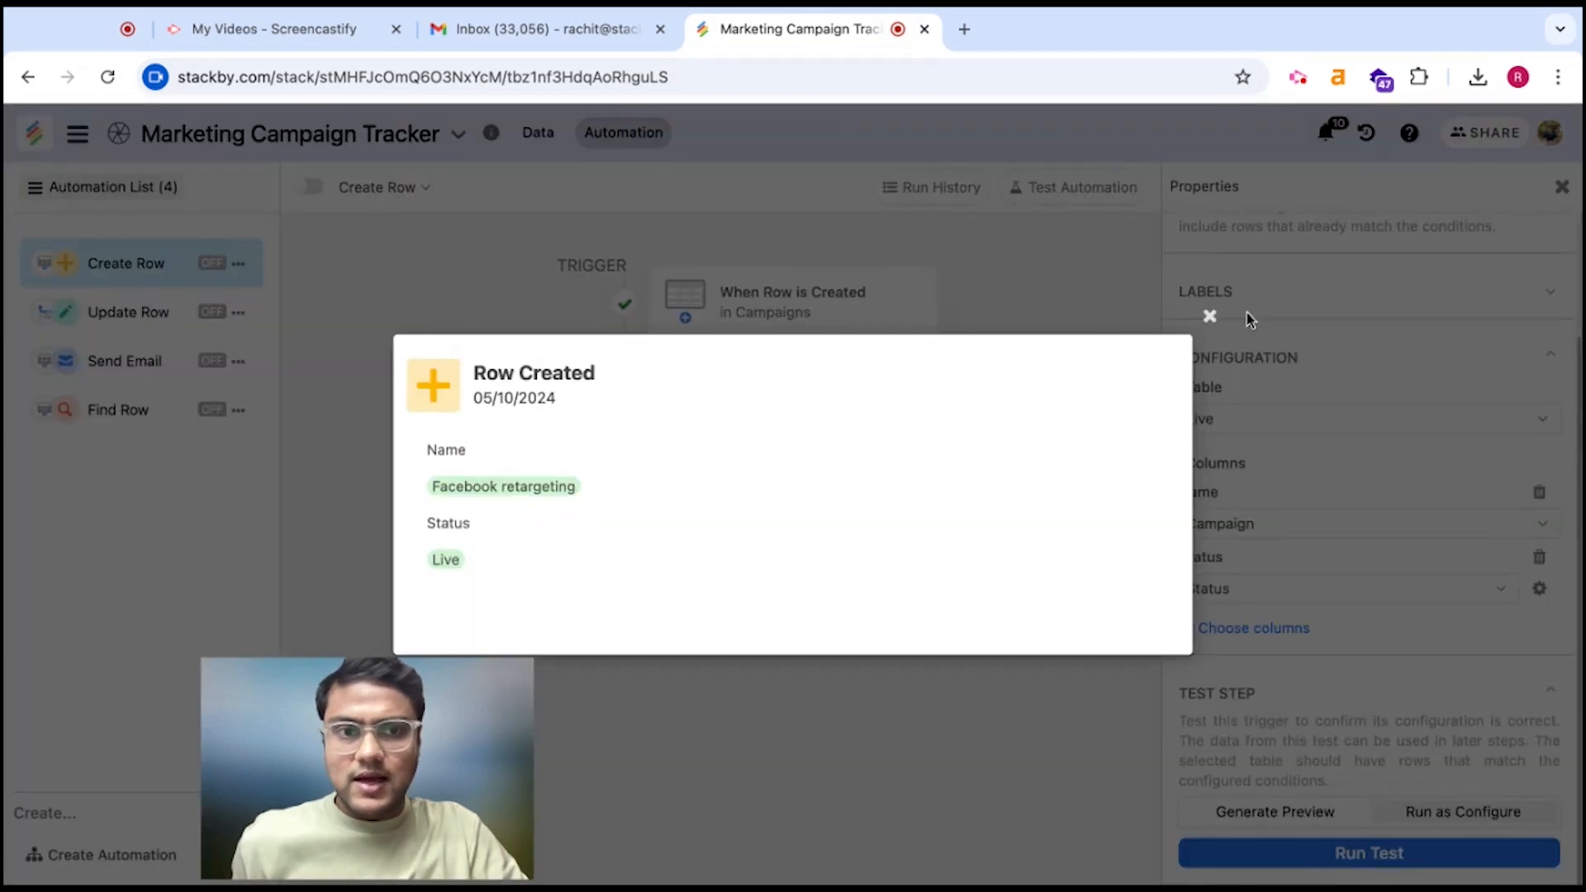
{"action": "left_click", "coordinate": [1208, 318]}
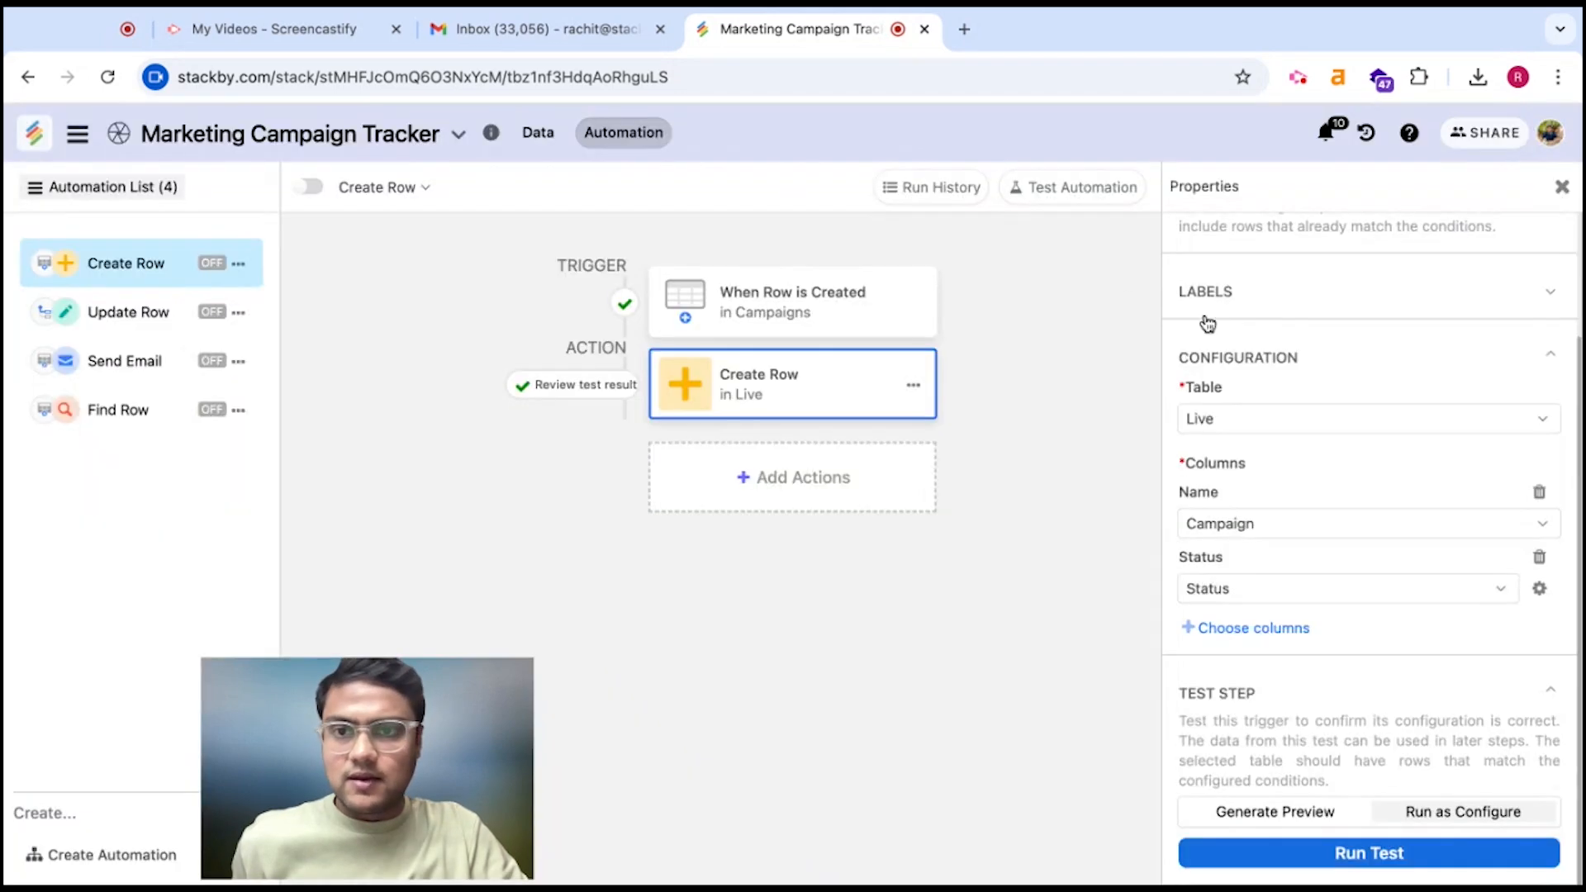
Delete the four blank rows from the Live table and widen its Name column
{"action": "left_click", "coordinate": [536, 132]}
{"action": "left_click_drag", "start_coordinate": [144, 311], "coordinate": [840, 397]}
{"action": "right_click", "coordinate": [841, 391]}
{"action": "left_click", "coordinate": [927, 505]}
{"action": "left_click", "coordinate": [860, 543]}
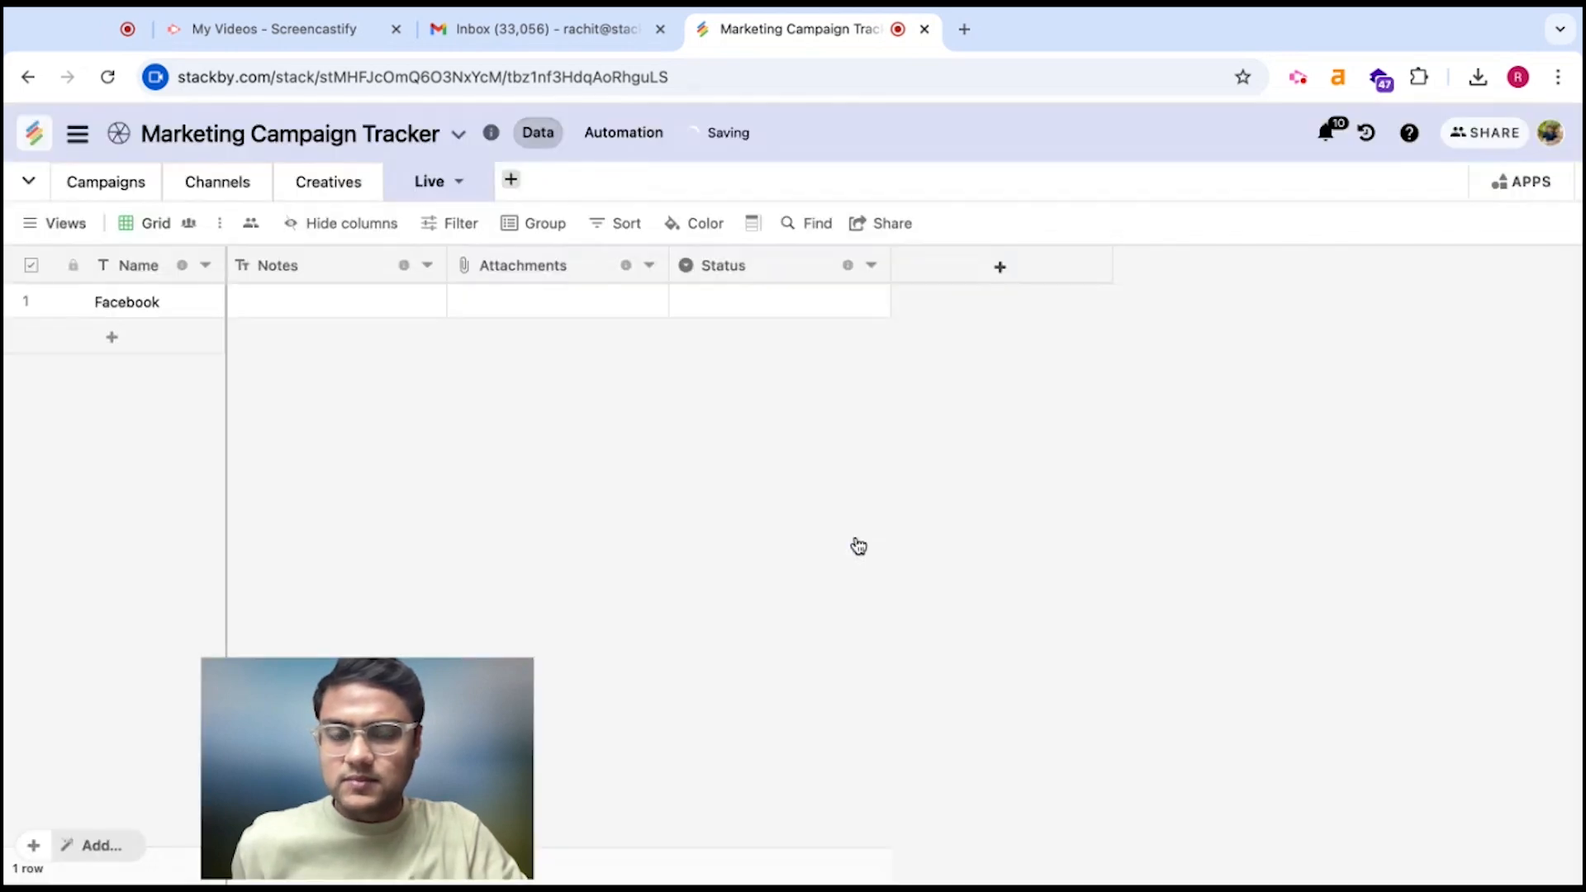
{"action": "double_click", "coordinate": [223, 265]}
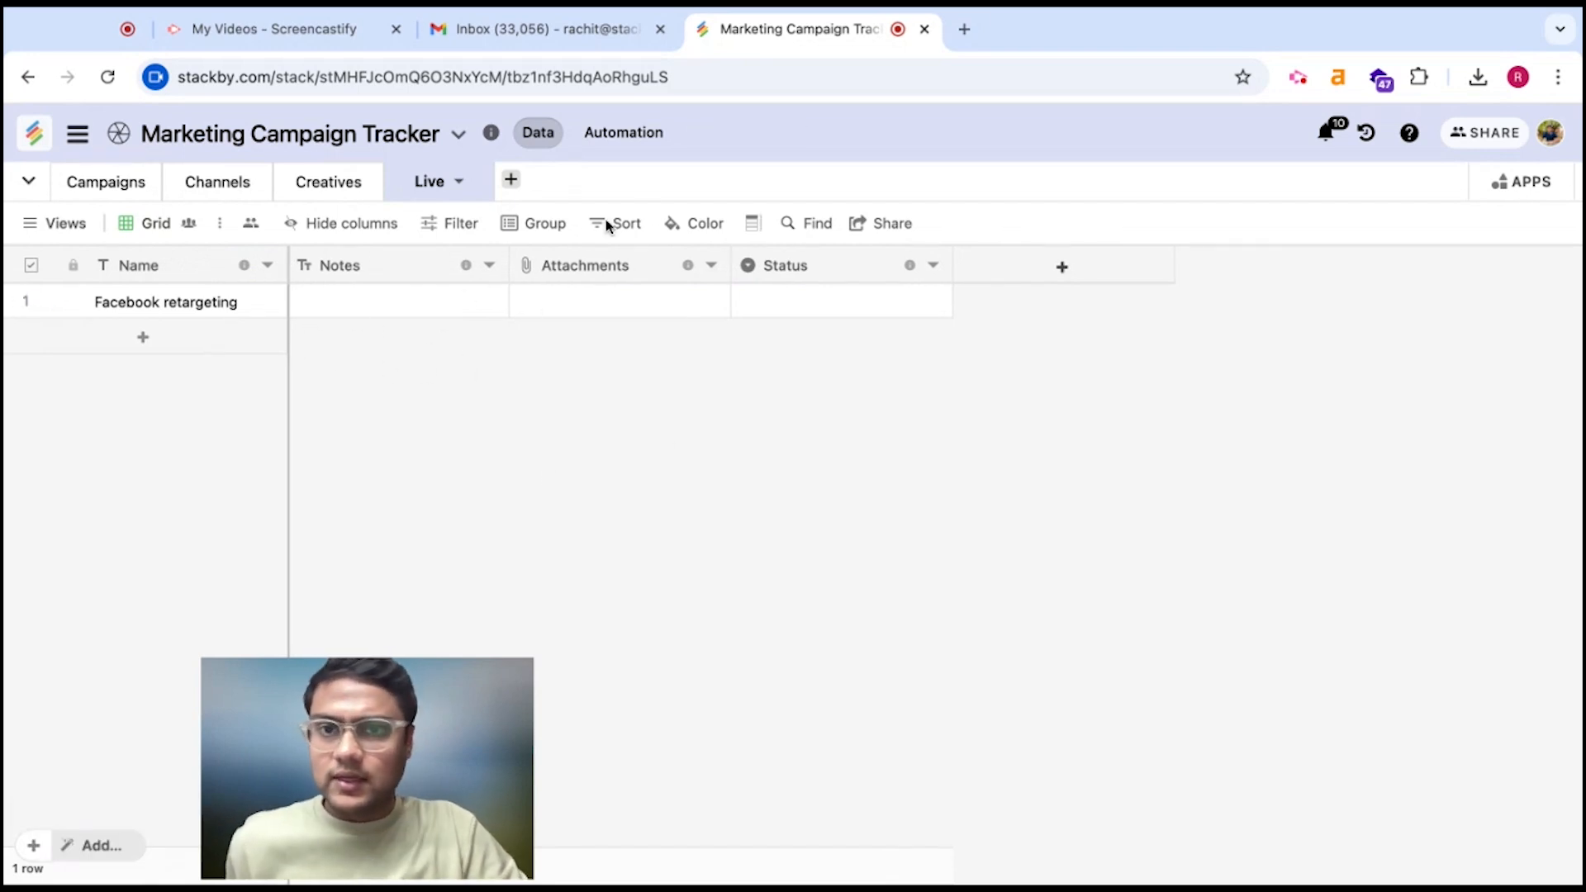
{"action": "left_click", "coordinate": [650, 140]}
{"action": "left_click", "coordinate": [971, 382]}
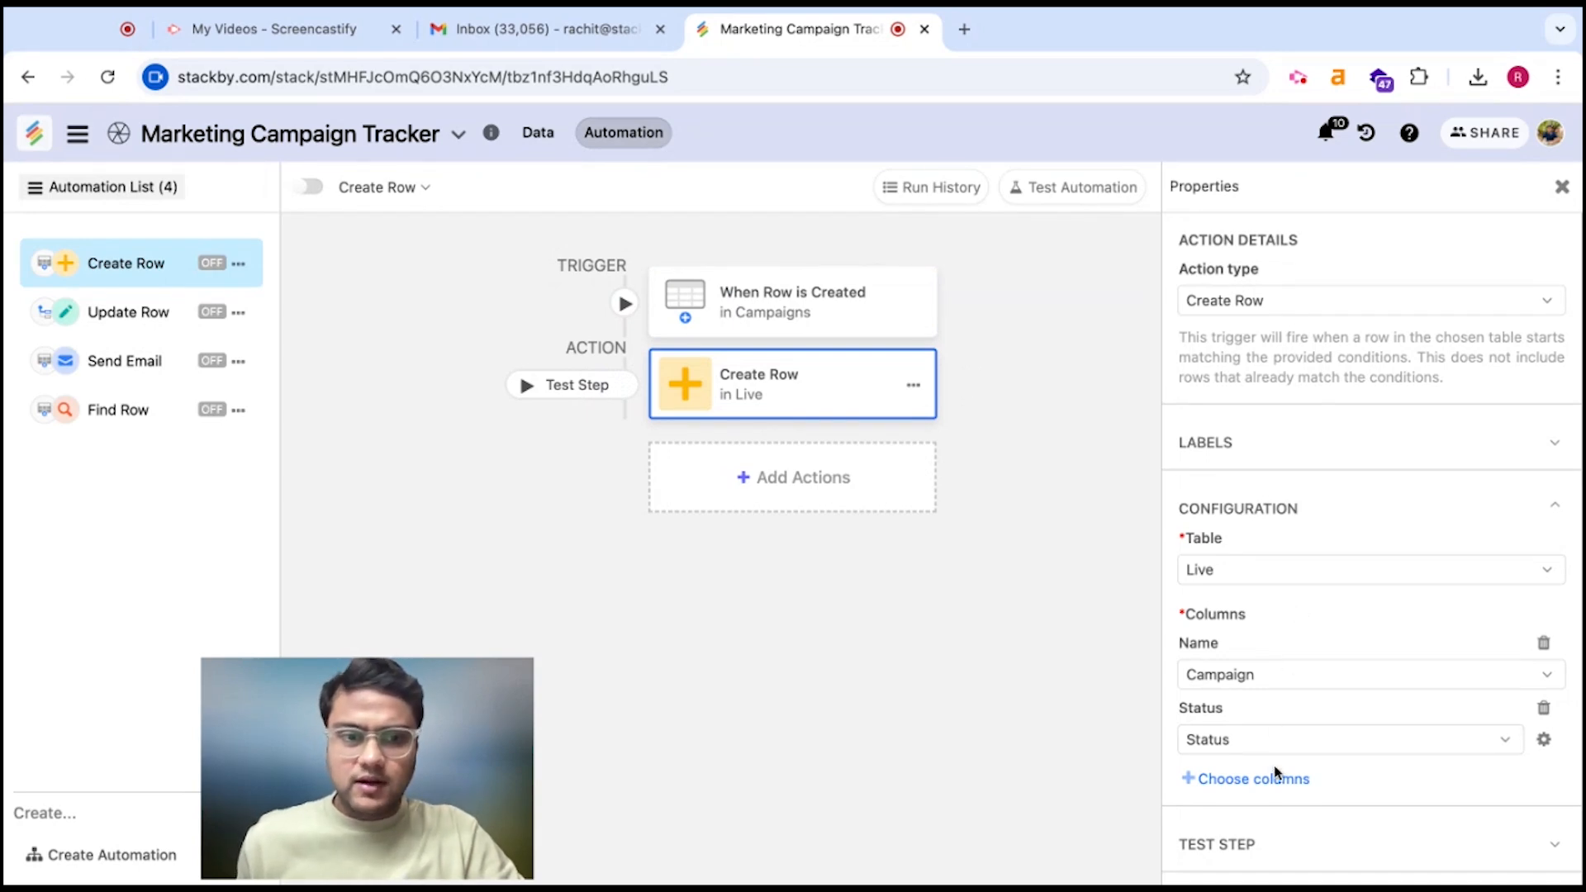
Add the Notes column to the Create Row mapping, filled from Campaign Goals
{"action": "left_click", "coordinate": [1273, 787]}
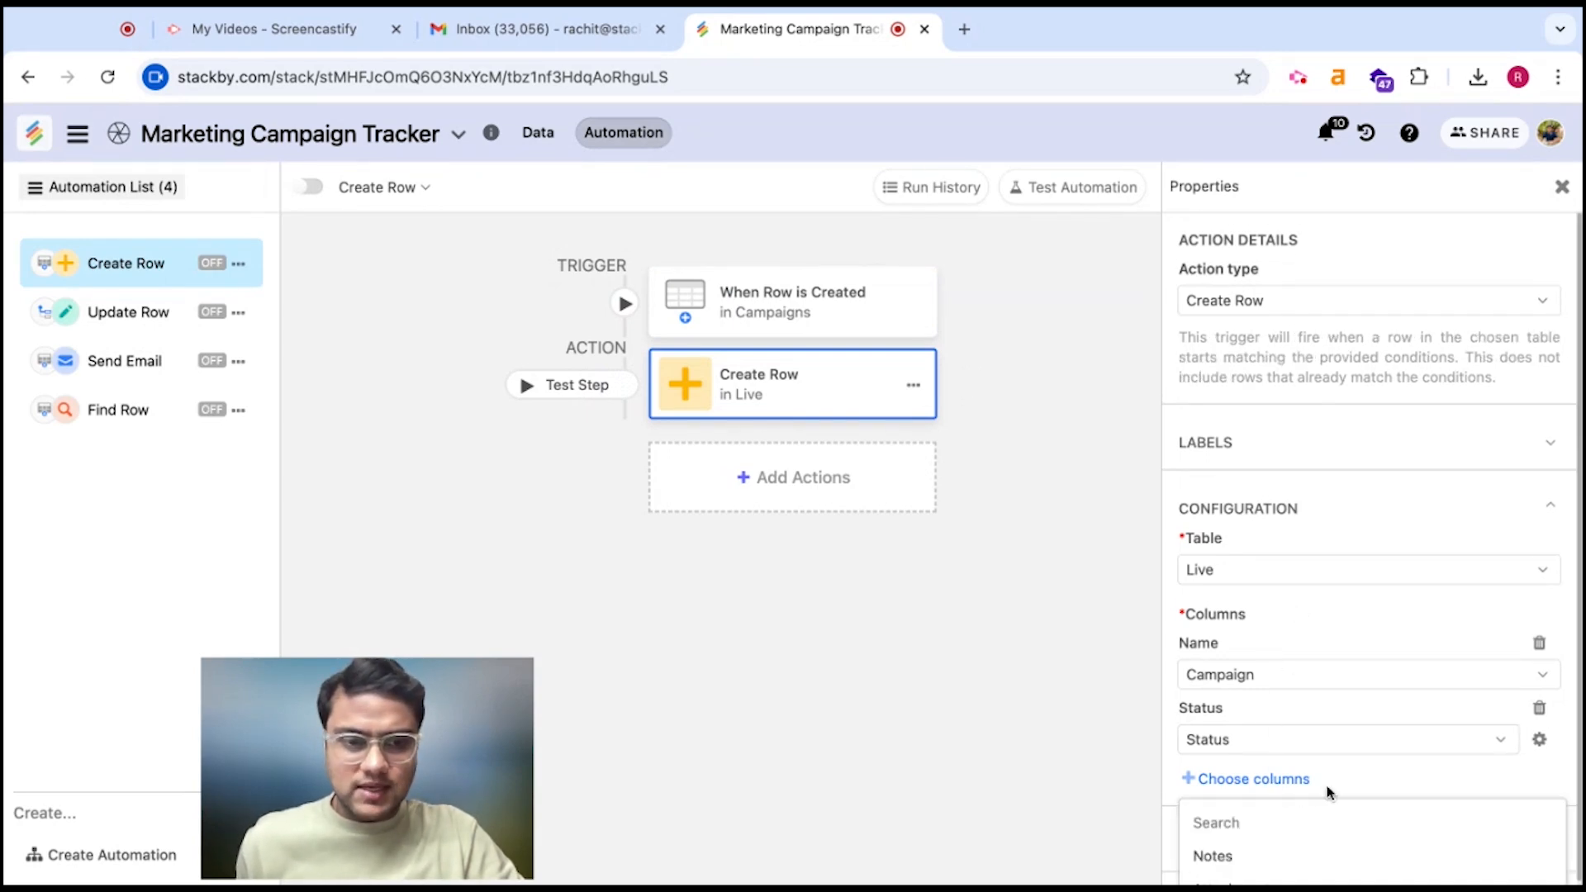
{"action": "left_click", "coordinate": [1313, 836]}
{"action": "left_click", "coordinate": [1286, 789]}
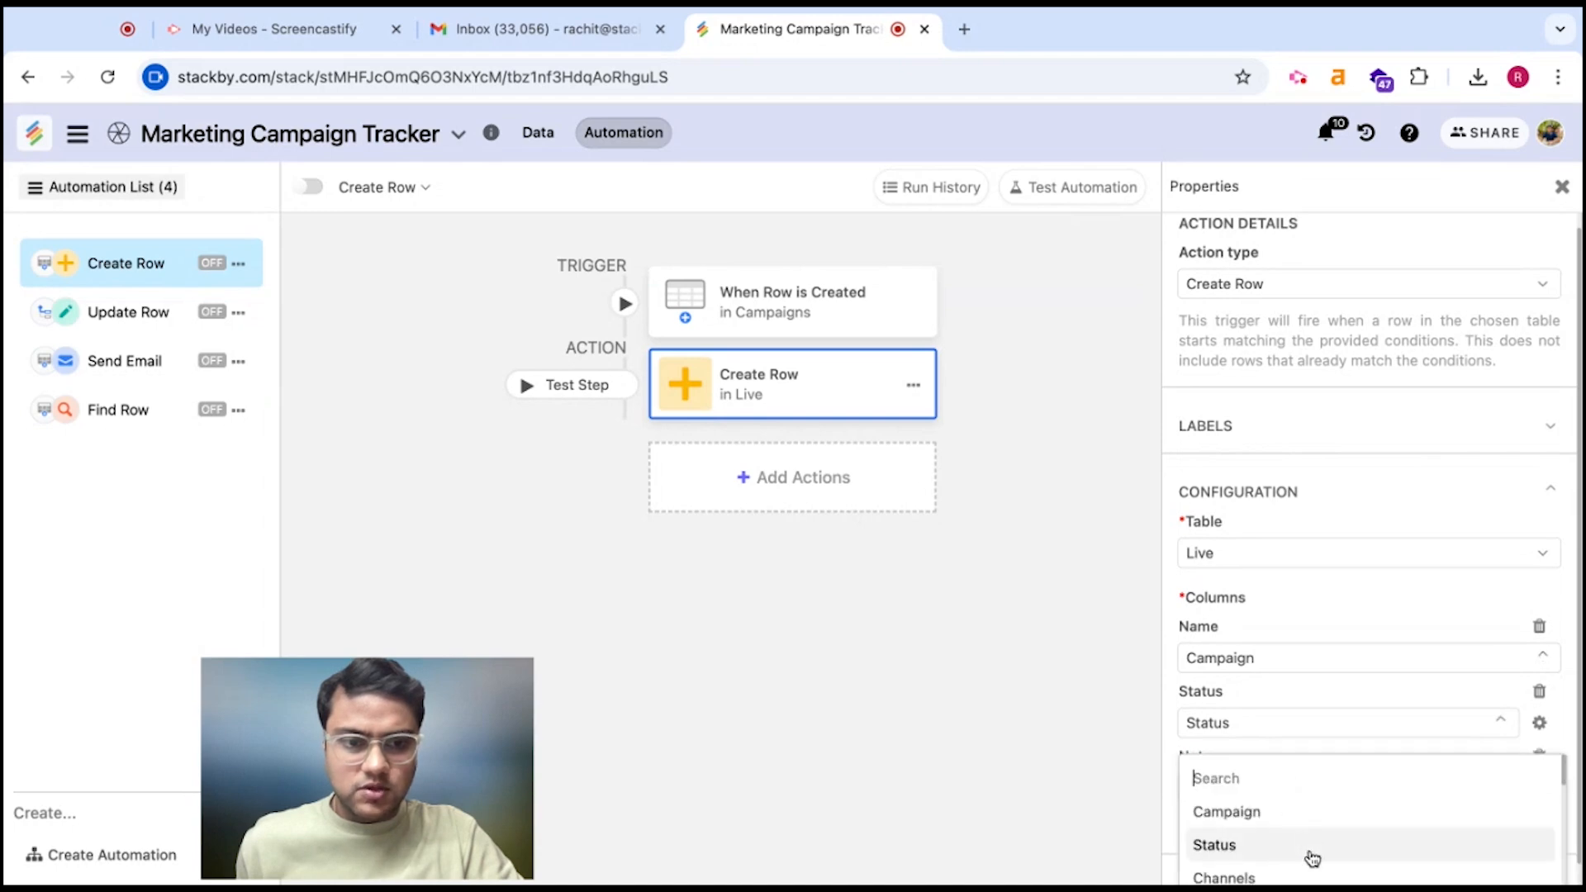
{"action": "scroll", "coordinate": [1305, 856], "scroll_direction": "down", "scroll_amount": 5}
{"action": "scroll", "coordinate": [1311, 870], "scroll_direction": "down", "scroll_amount": 2}
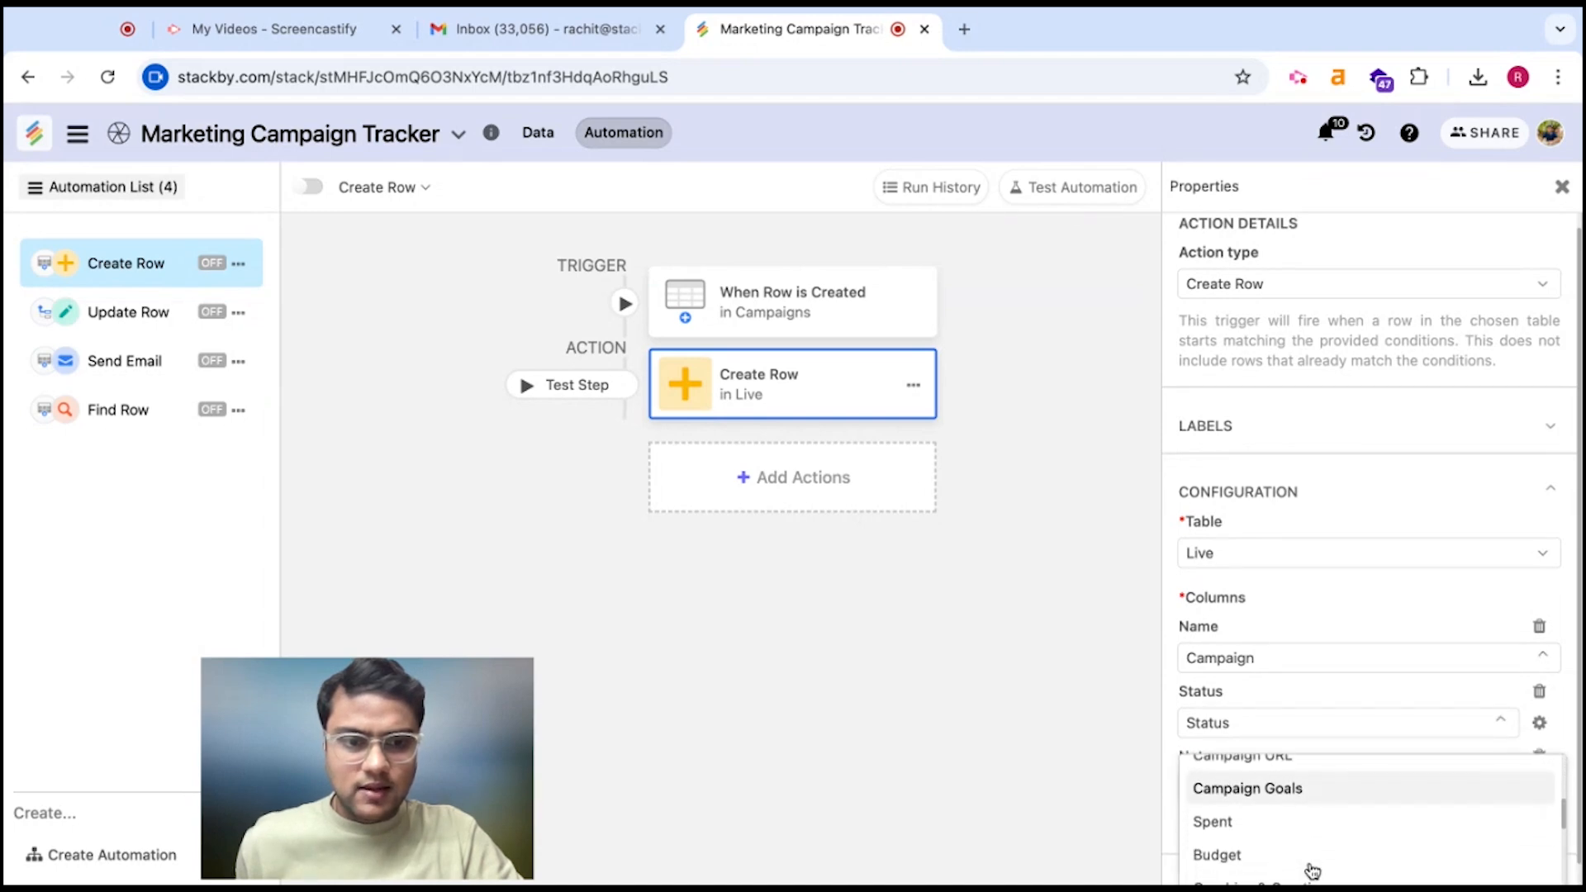
{"action": "left_click", "coordinate": [1325, 795]}
{"action": "scroll", "coordinate": [1363, 801], "scroll_direction": "down", "scroll_amount": 1}
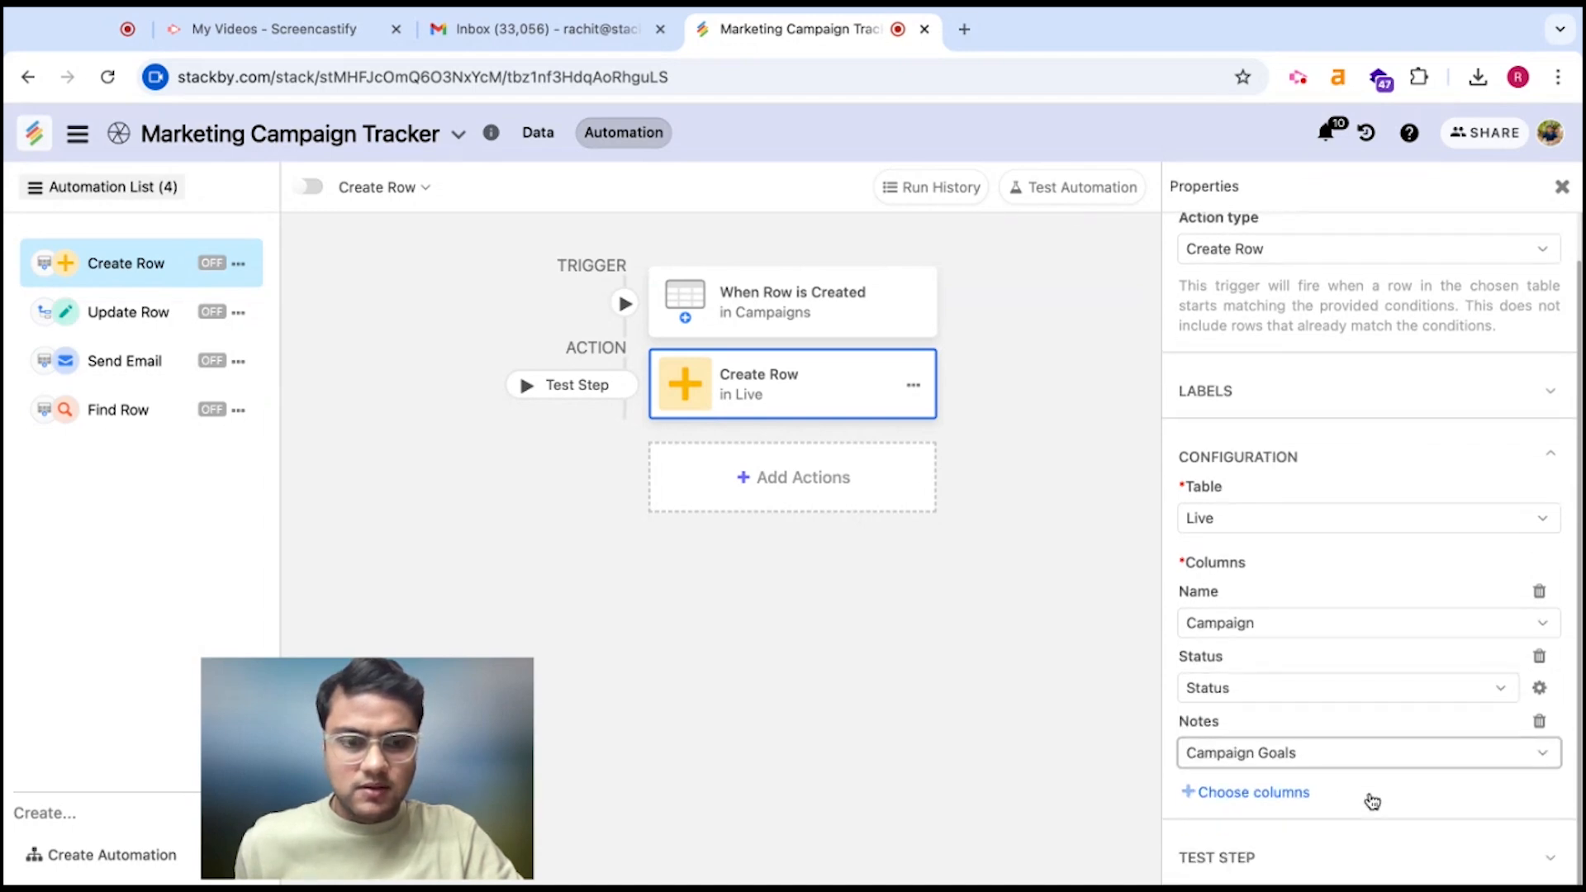
Preview and run the test as configured, then check the new goal note in Live
{"action": "left_click", "coordinate": [1256, 860]}
{"action": "scroll", "coordinate": [1366, 836], "scroll_direction": "down", "scroll_amount": 2}
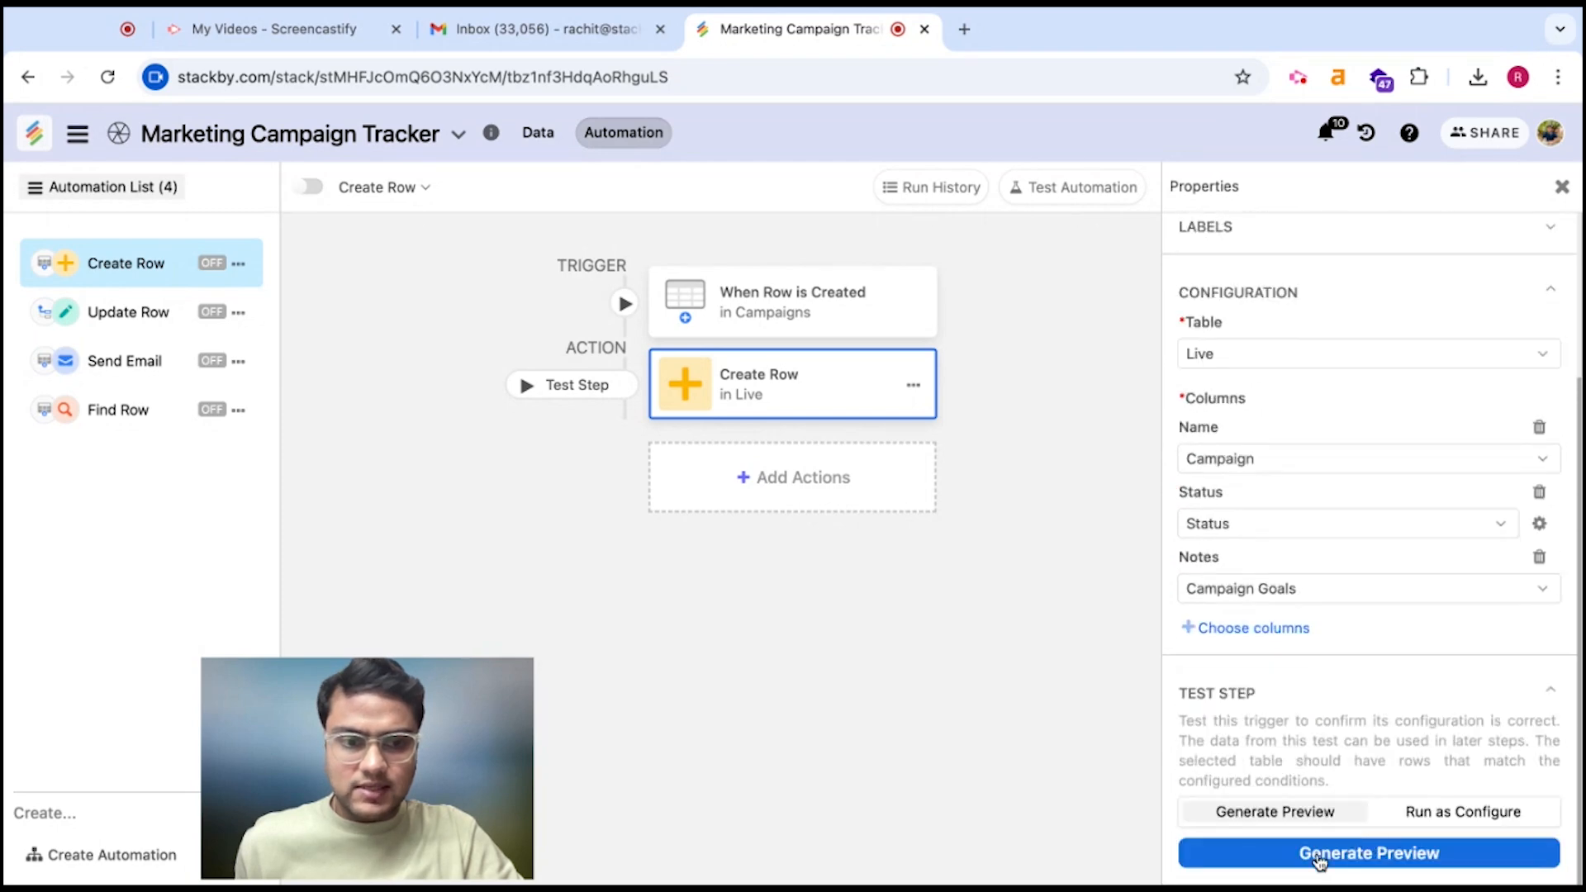
{"action": "left_click", "coordinate": [1296, 852]}
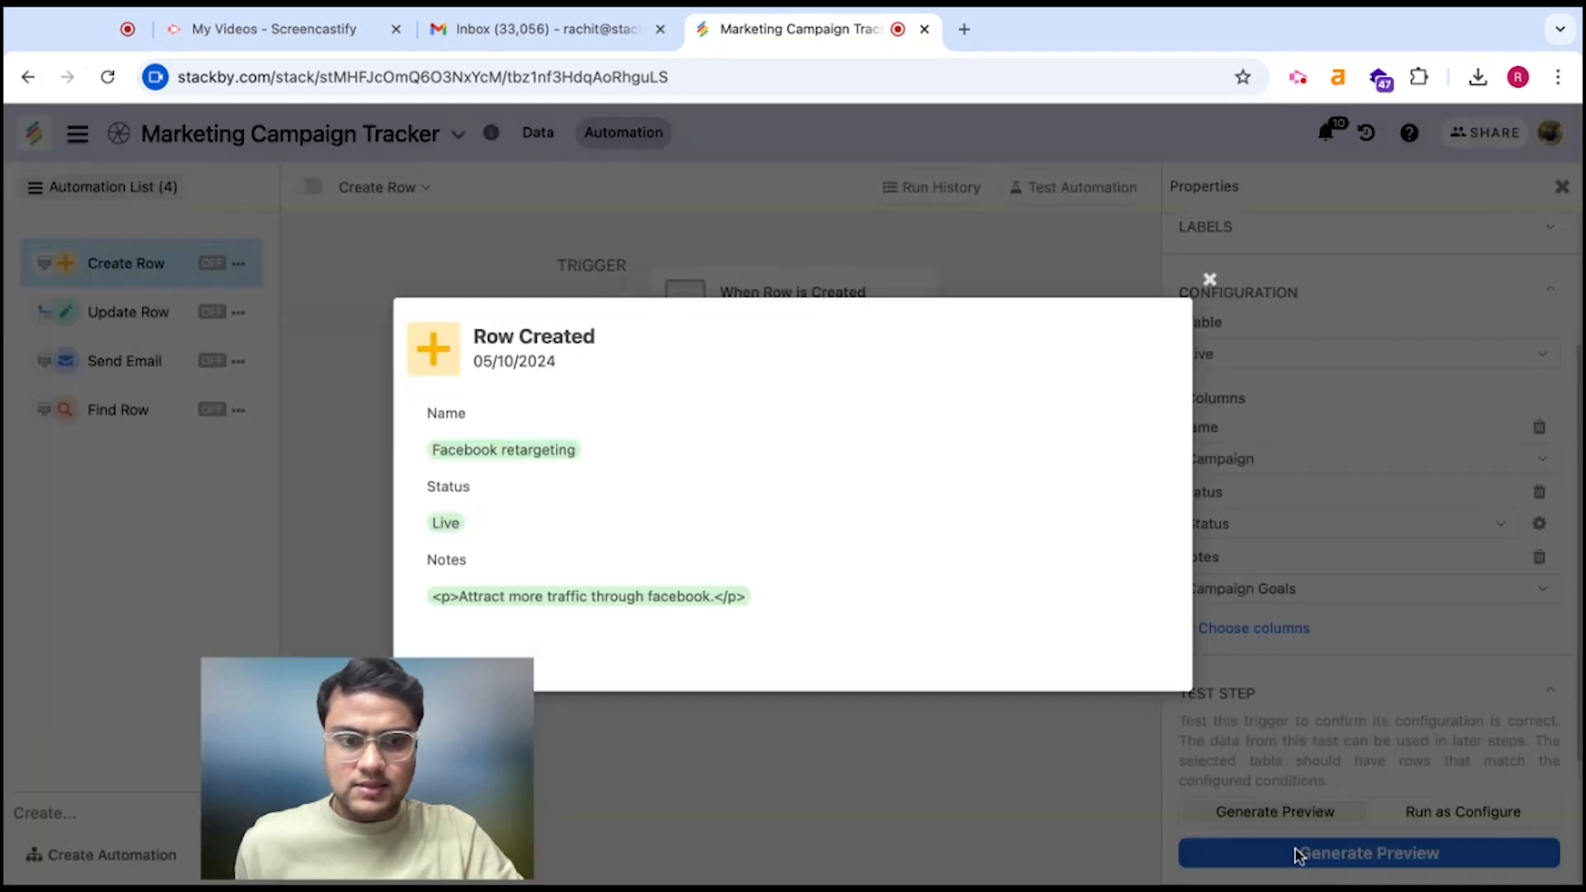
{"action": "left_click", "coordinate": [1210, 279]}
{"action": "left_click", "coordinate": [1466, 812]}
{"action": "left_click", "coordinate": [1441, 852]}
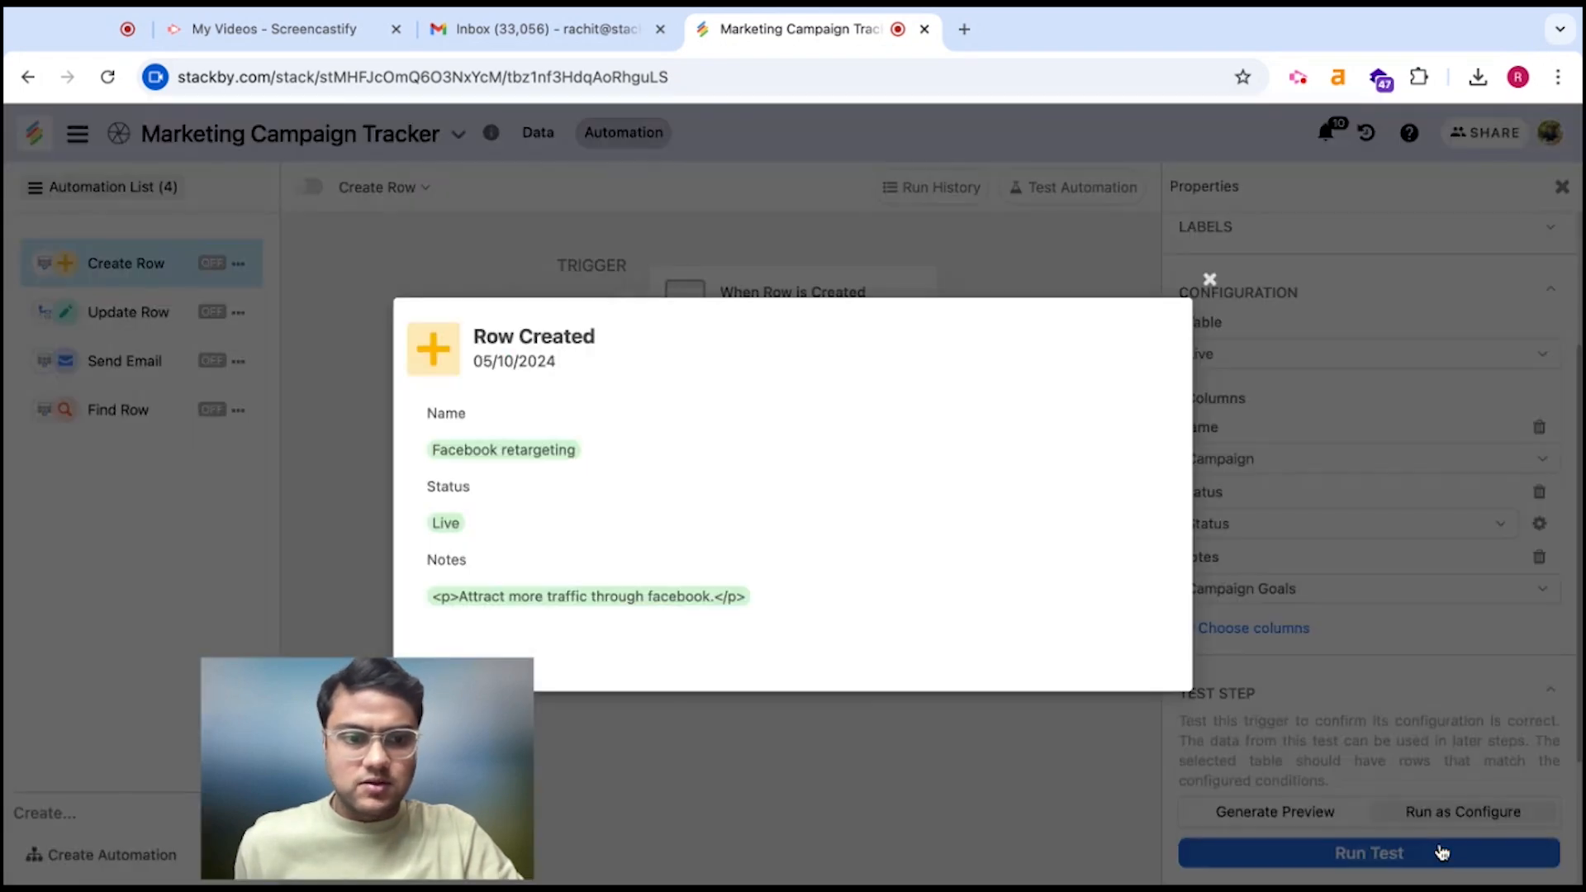
{"action": "left_click", "coordinate": [1209, 280]}
{"action": "left_click", "coordinate": [535, 134]}
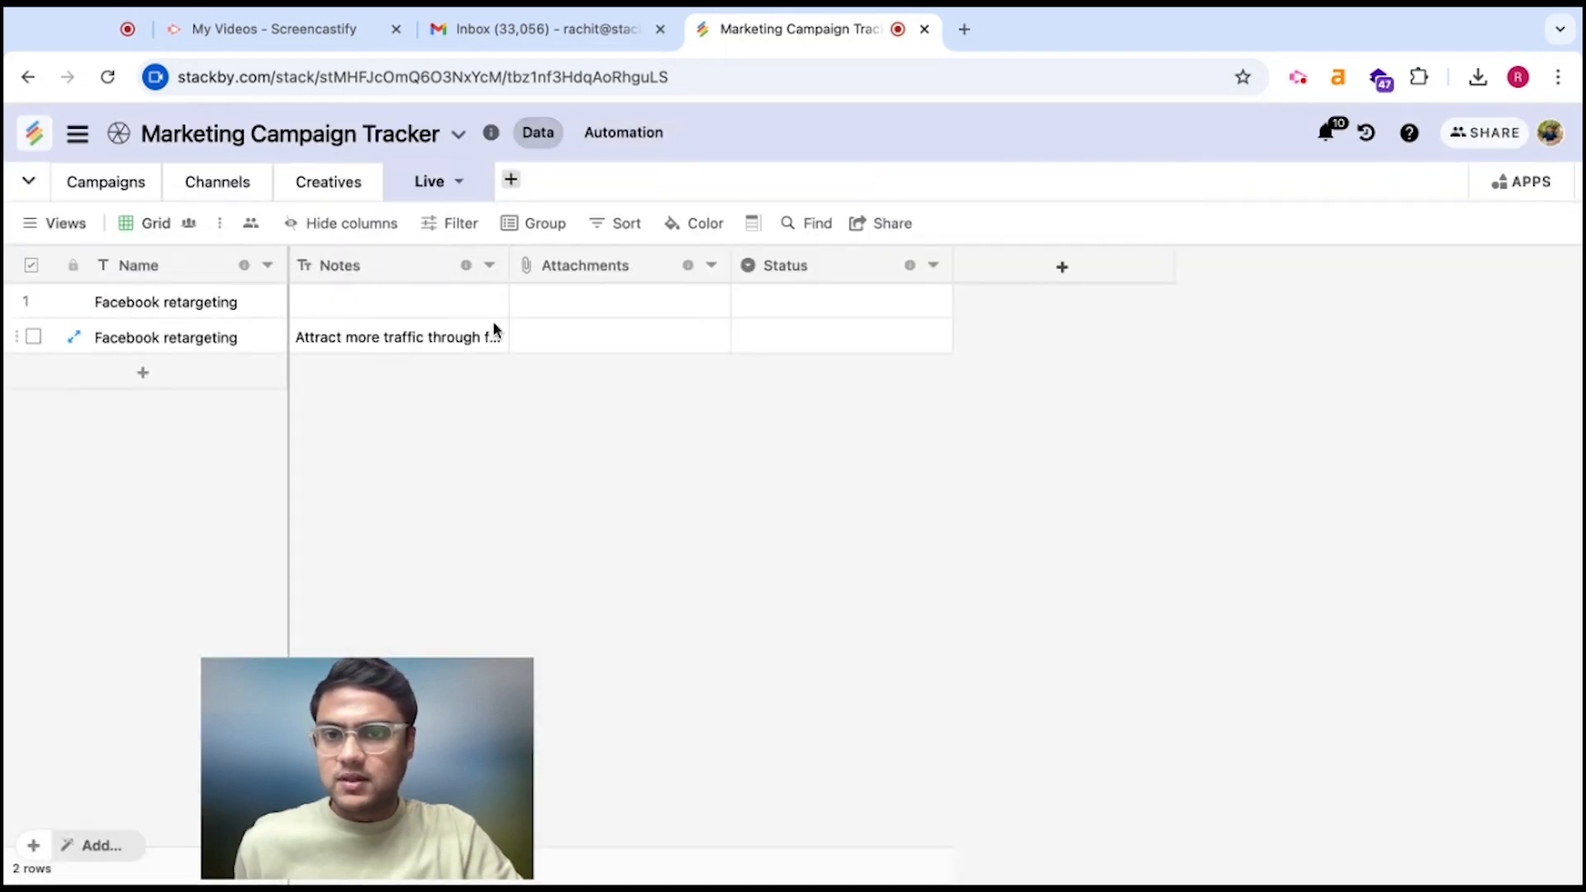
{"action": "left_click_drag", "start_coordinate": [510, 265], "coordinate": [611, 266]}
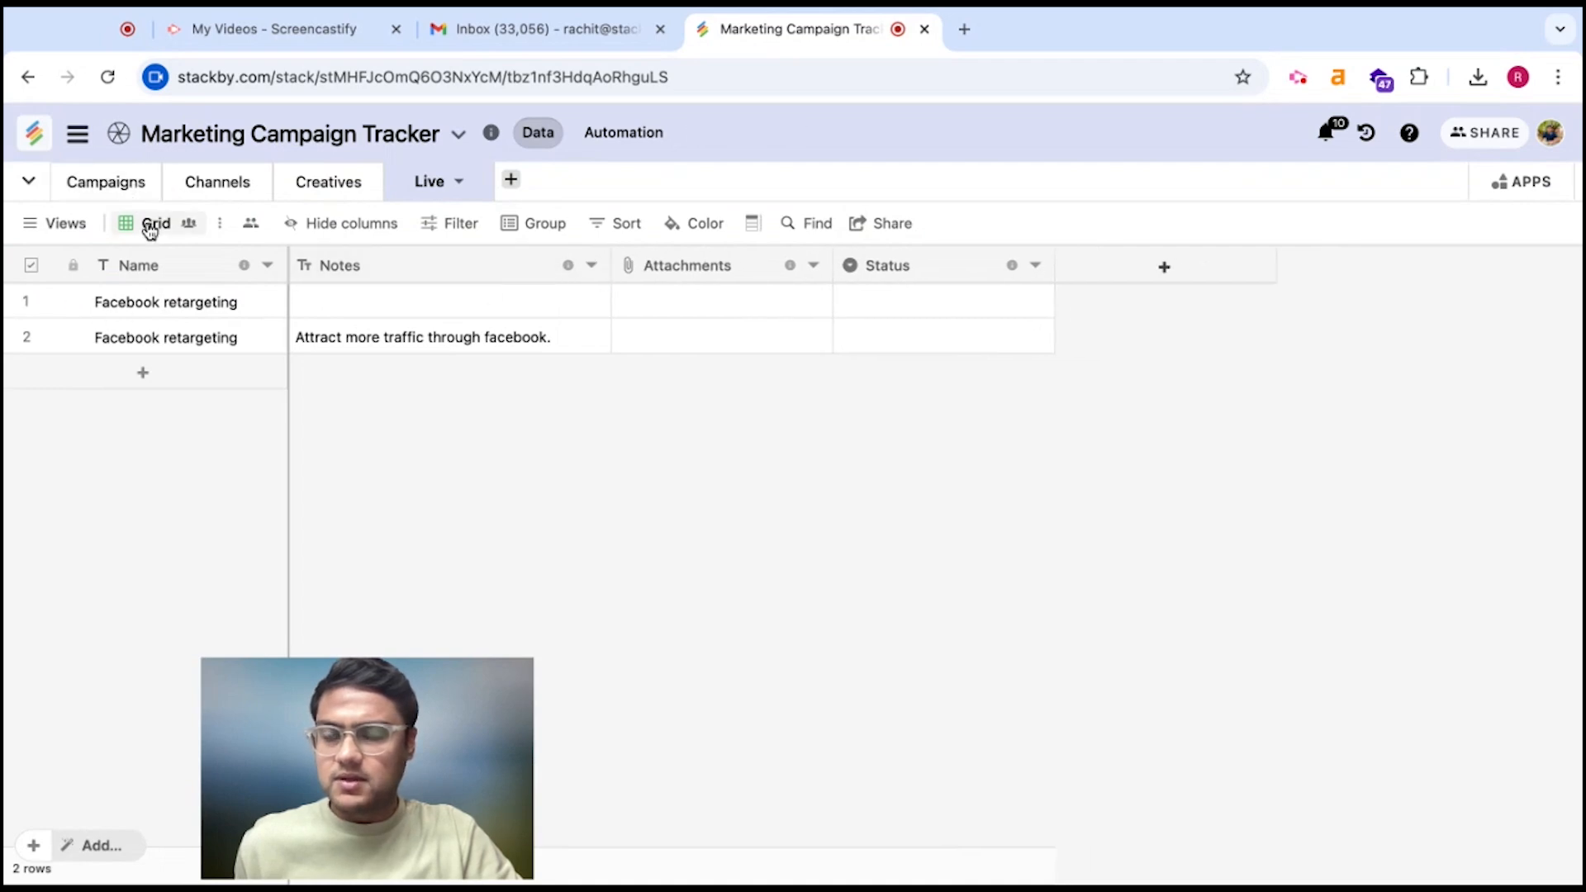
{"action": "left_click", "coordinate": [647, 142]}
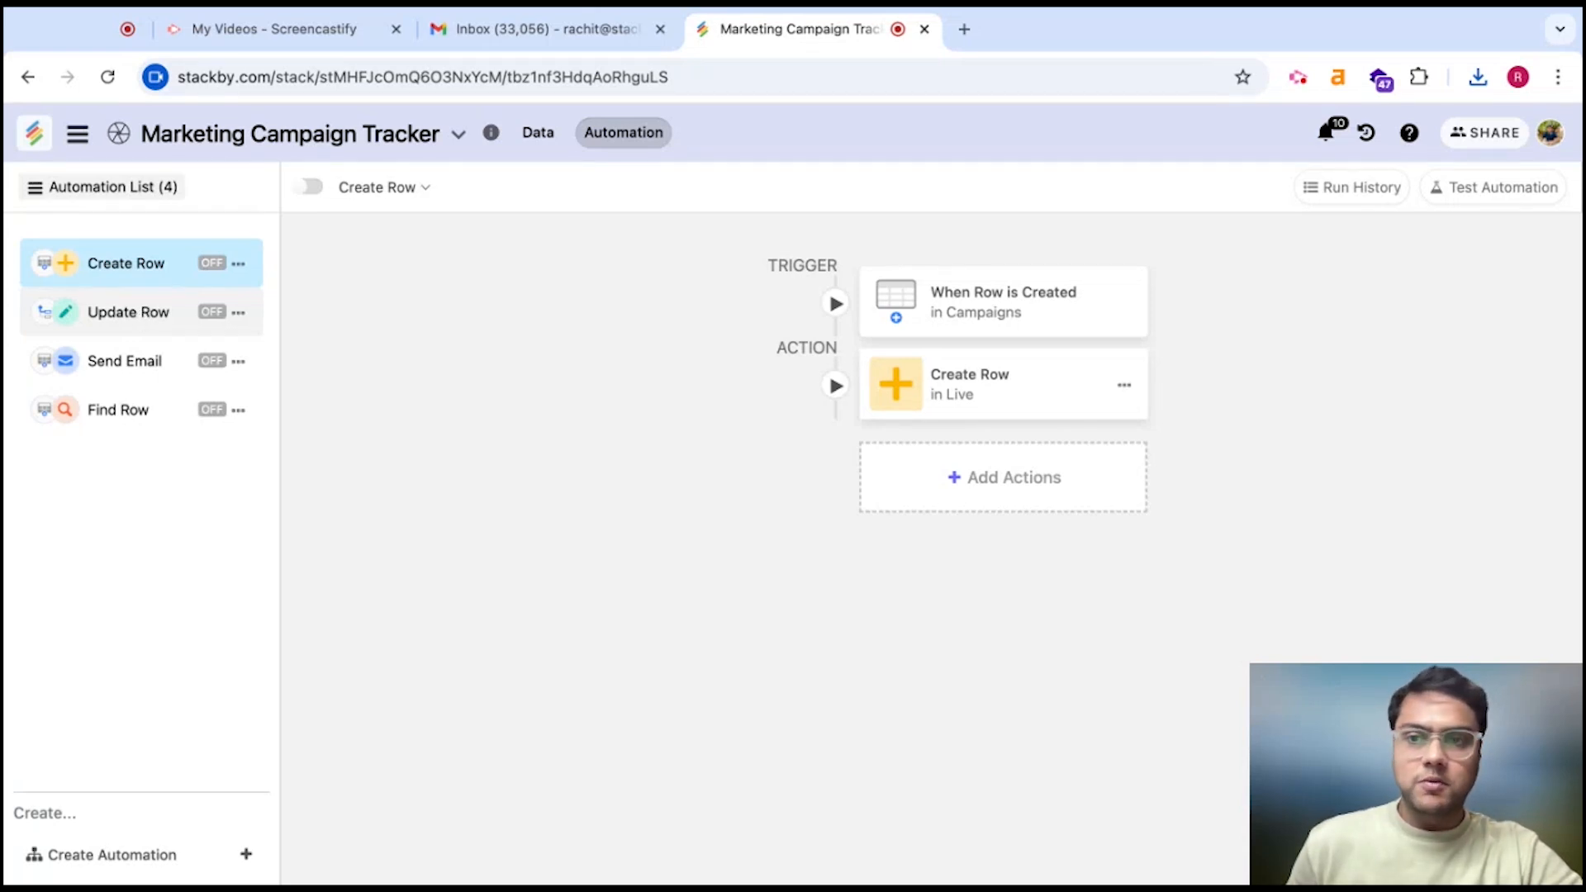
Open Update Row, review its Status-is-Revision trigger, and open the Update Row action settings
{"action": "left_click", "coordinate": [128, 312]}
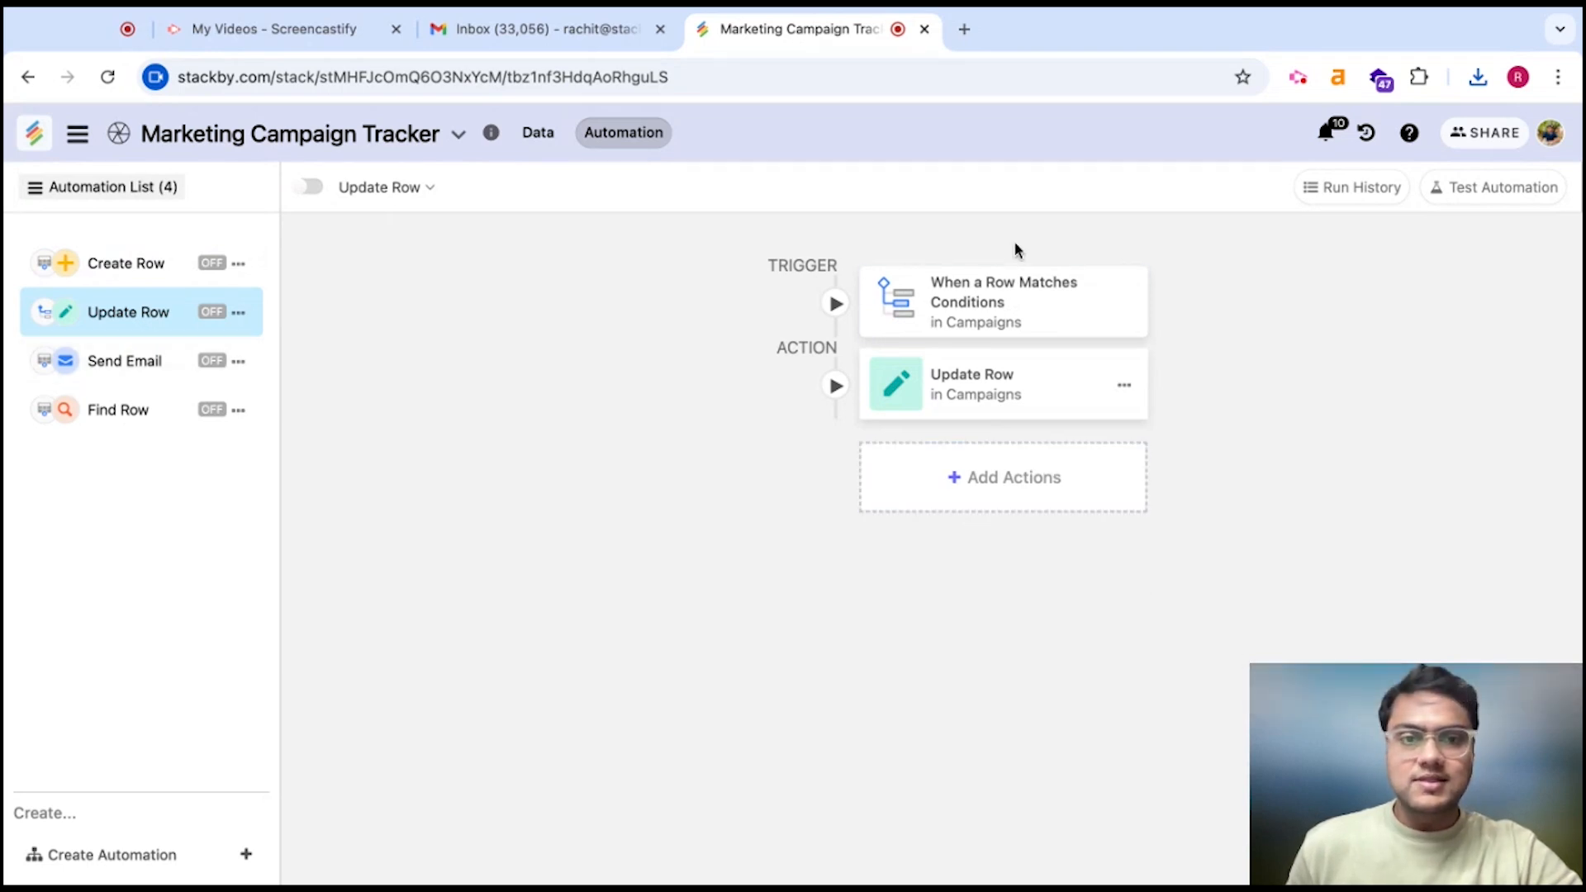
{"action": "left_click", "coordinate": [1006, 305]}
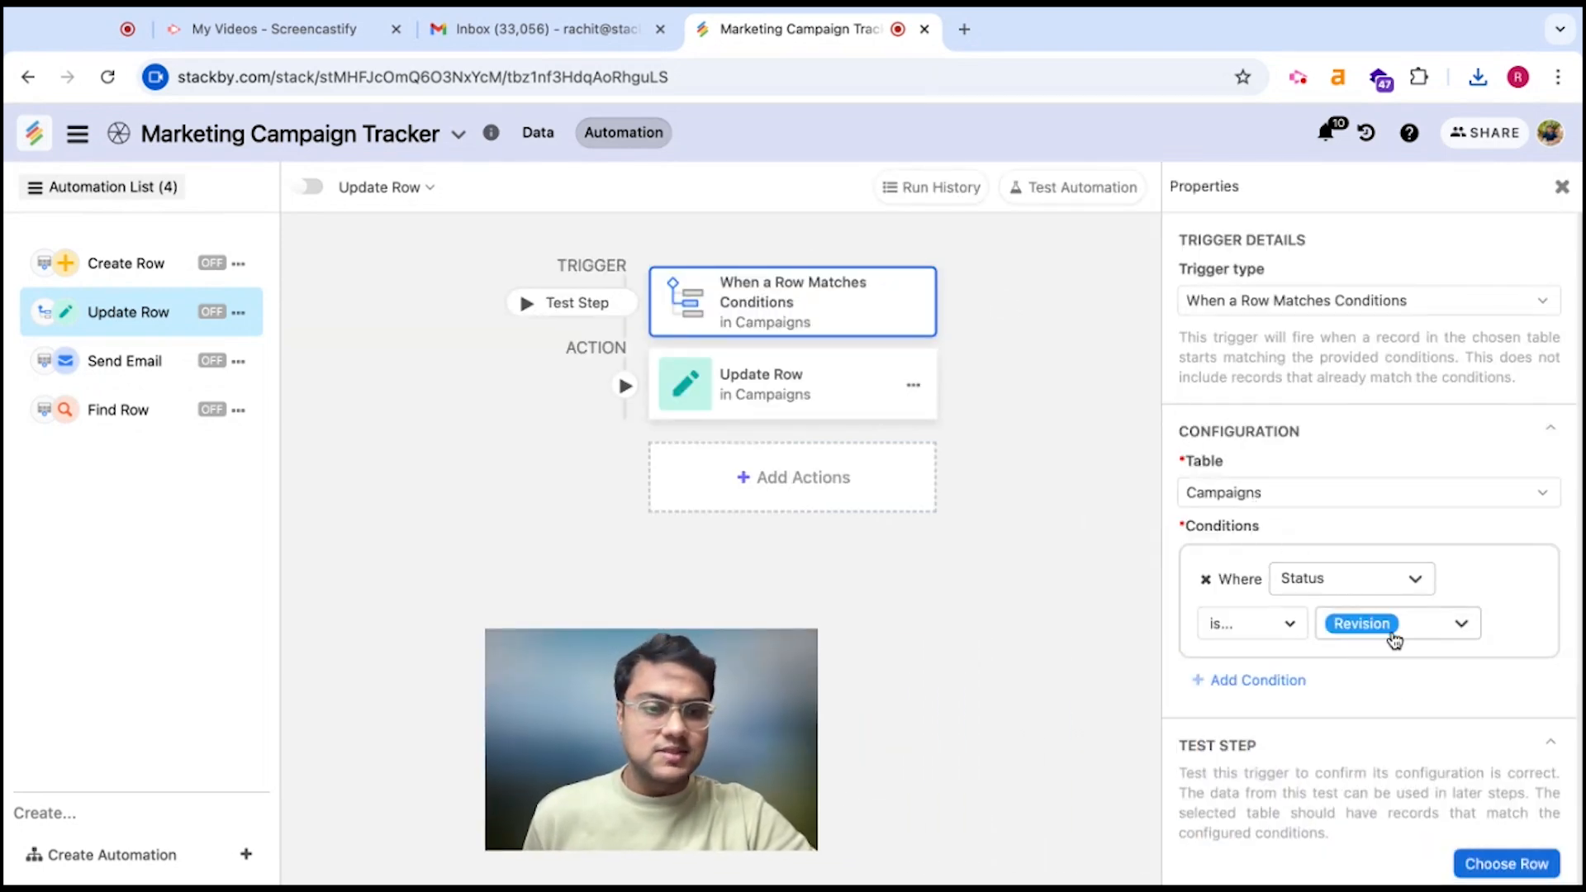
{"action": "left_click", "coordinate": [852, 381]}
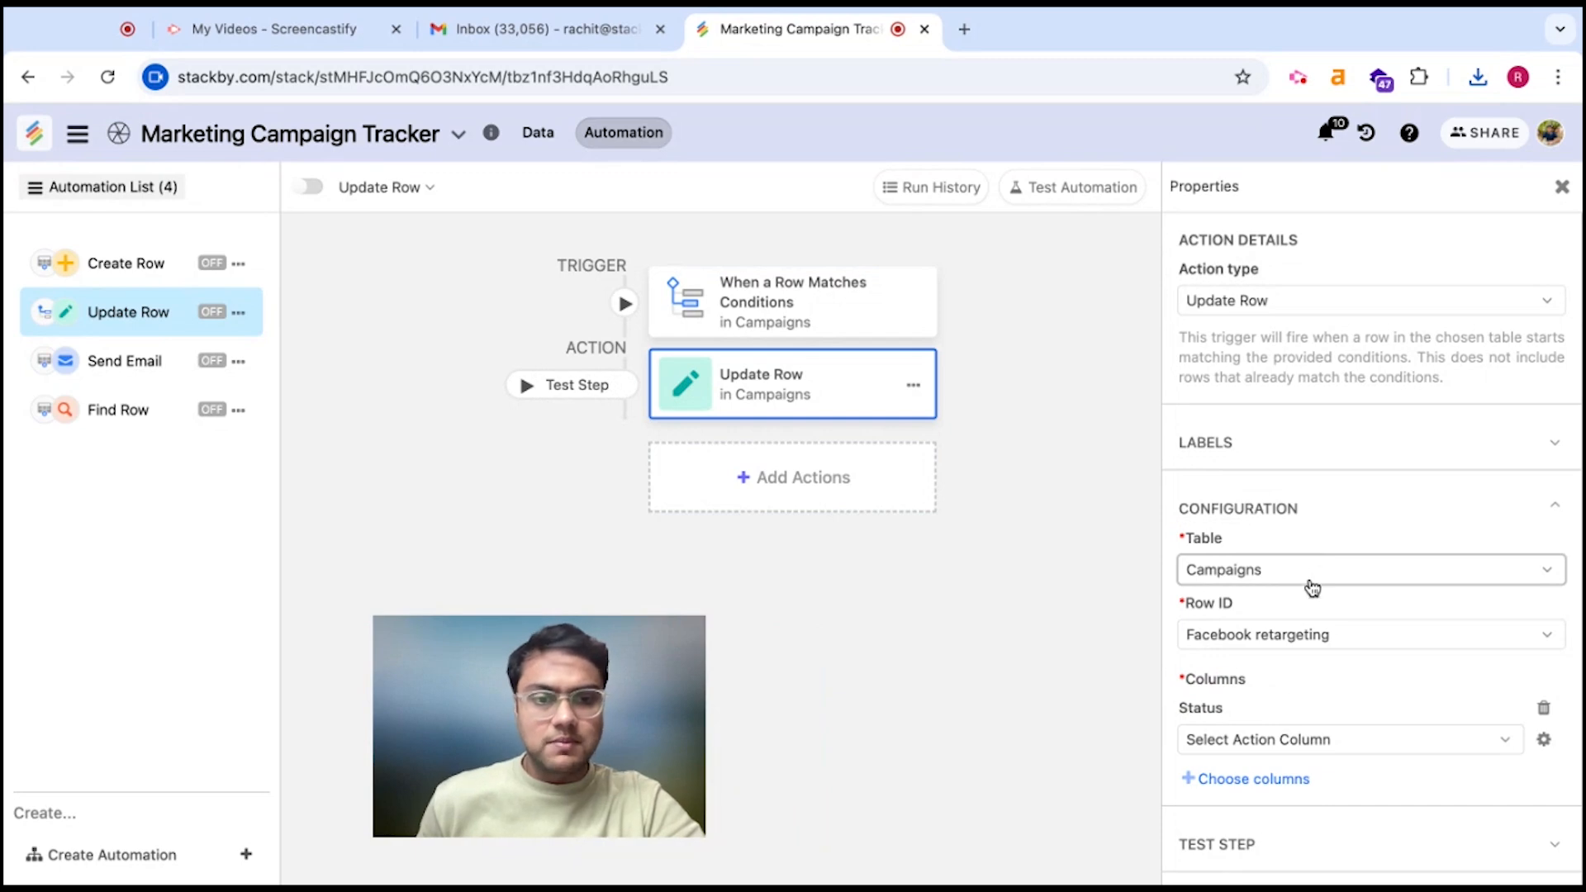
Make the action update Facebook retargeting's Status to the static value Ongoing
{"action": "left_click", "coordinate": [1316, 648]}
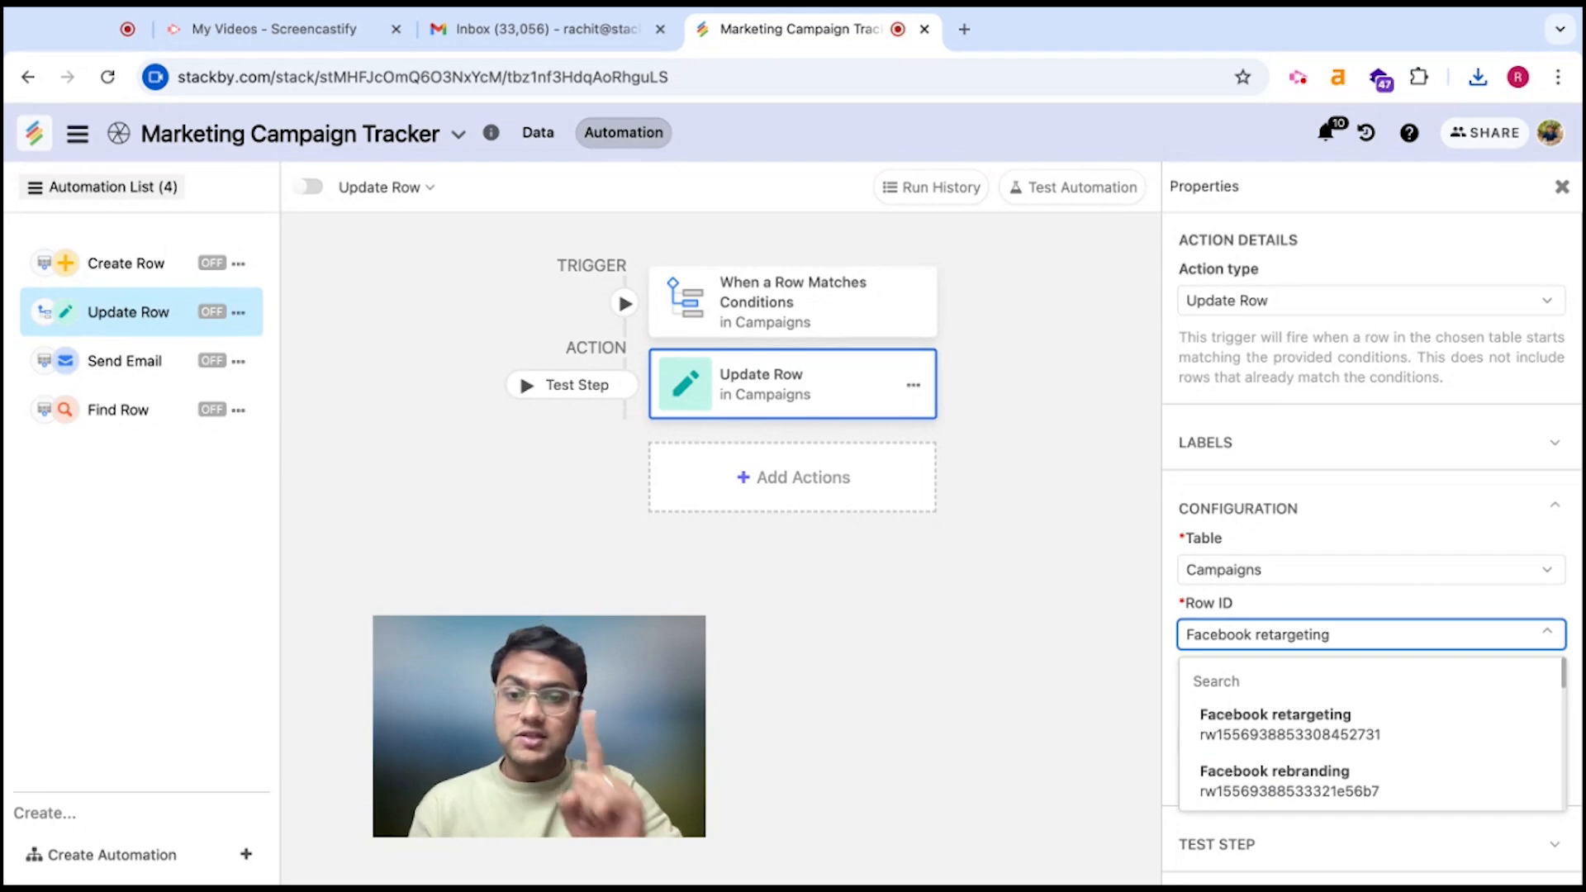
{"action": "left_click", "coordinate": [1329, 748]}
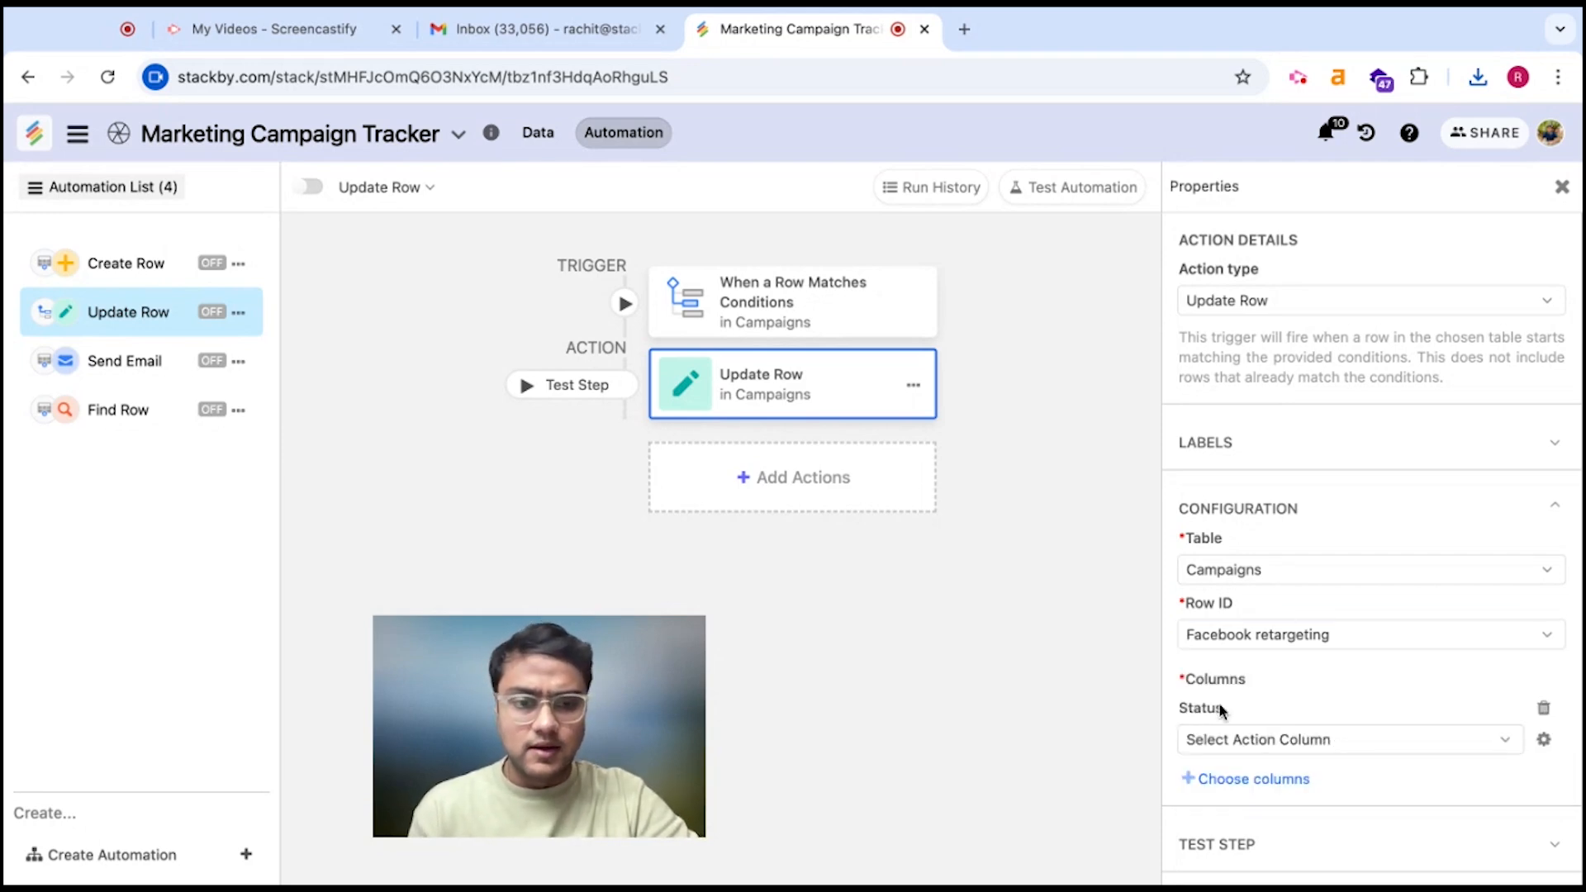
{"action": "left_click", "coordinate": [1547, 707]}
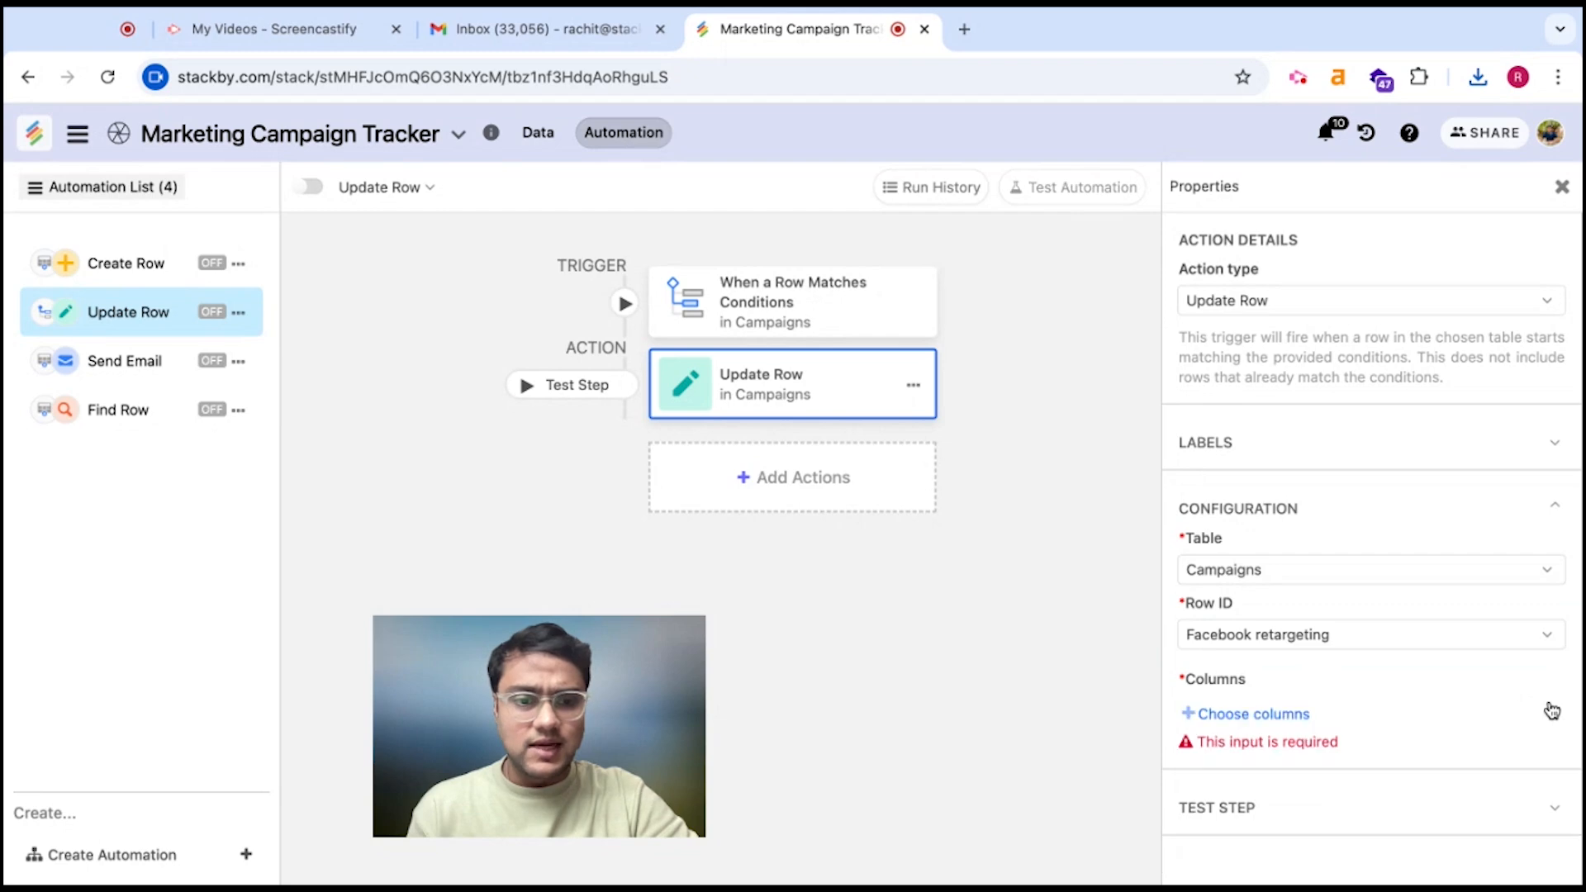
{"action": "left_click", "coordinate": [1262, 715]}
{"action": "left_click", "coordinate": [1346, 832]}
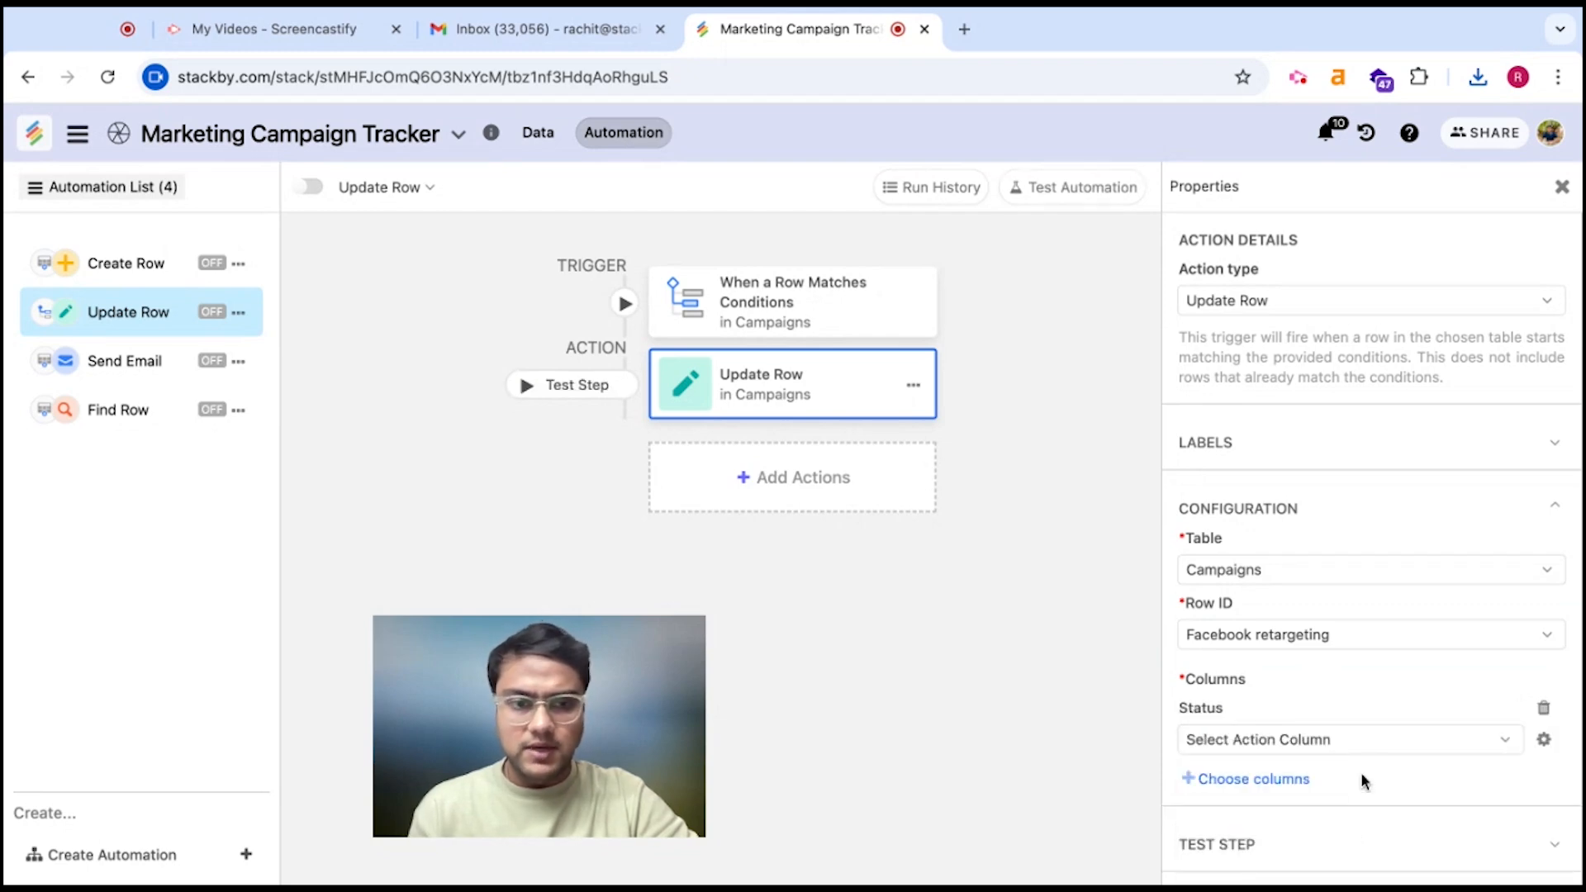
{"action": "left_click", "coordinate": [1378, 753]}
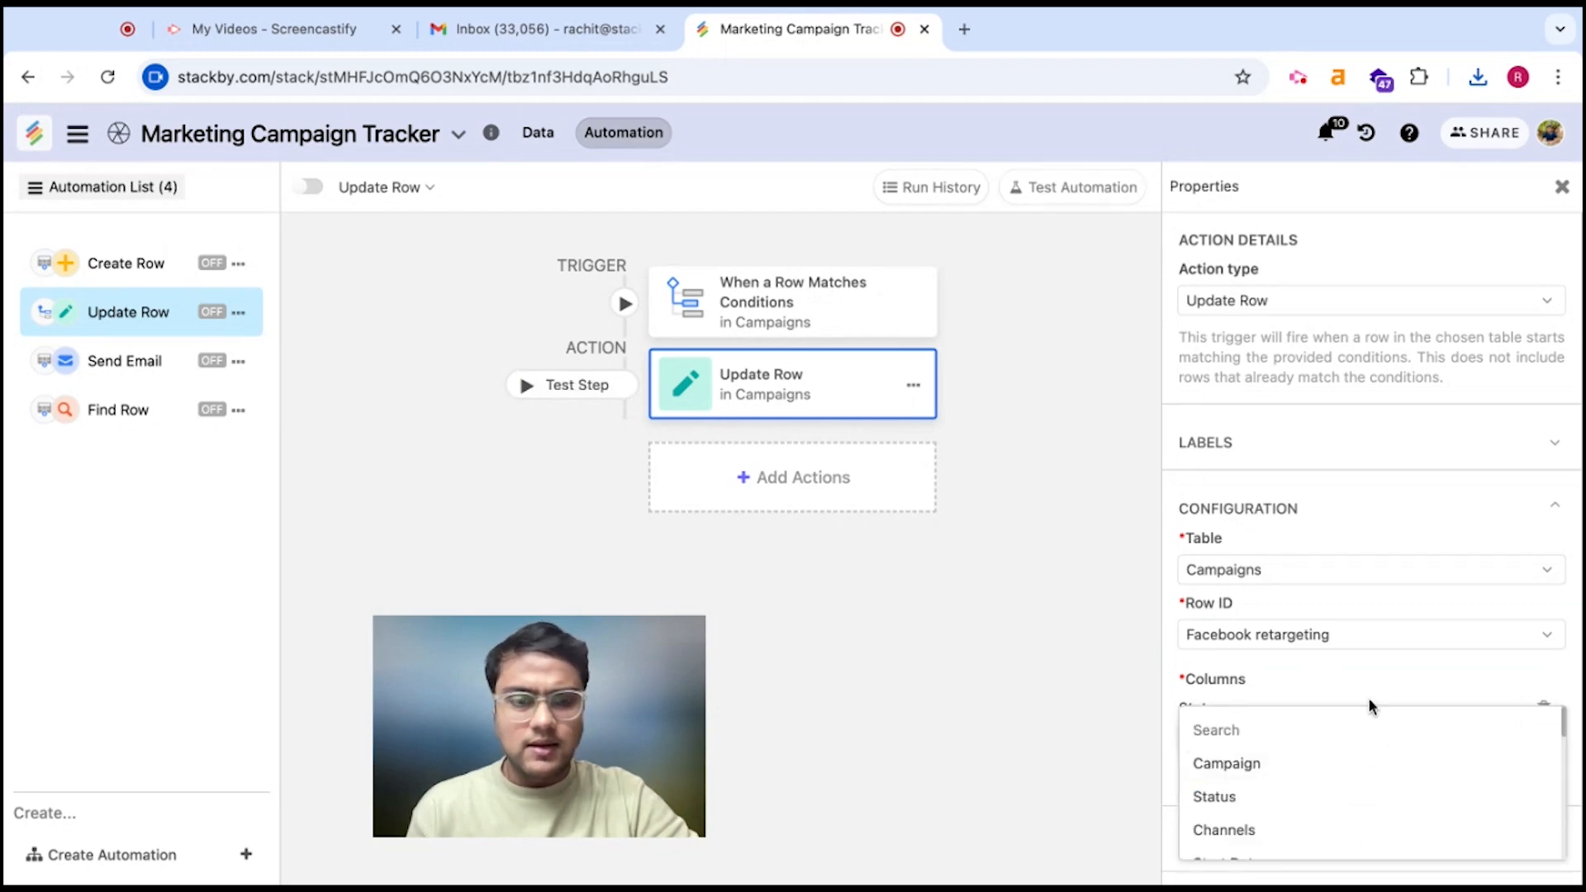
{"action": "left_click", "coordinate": [1394, 684]}
{"action": "left_click", "coordinate": [1543, 740]}
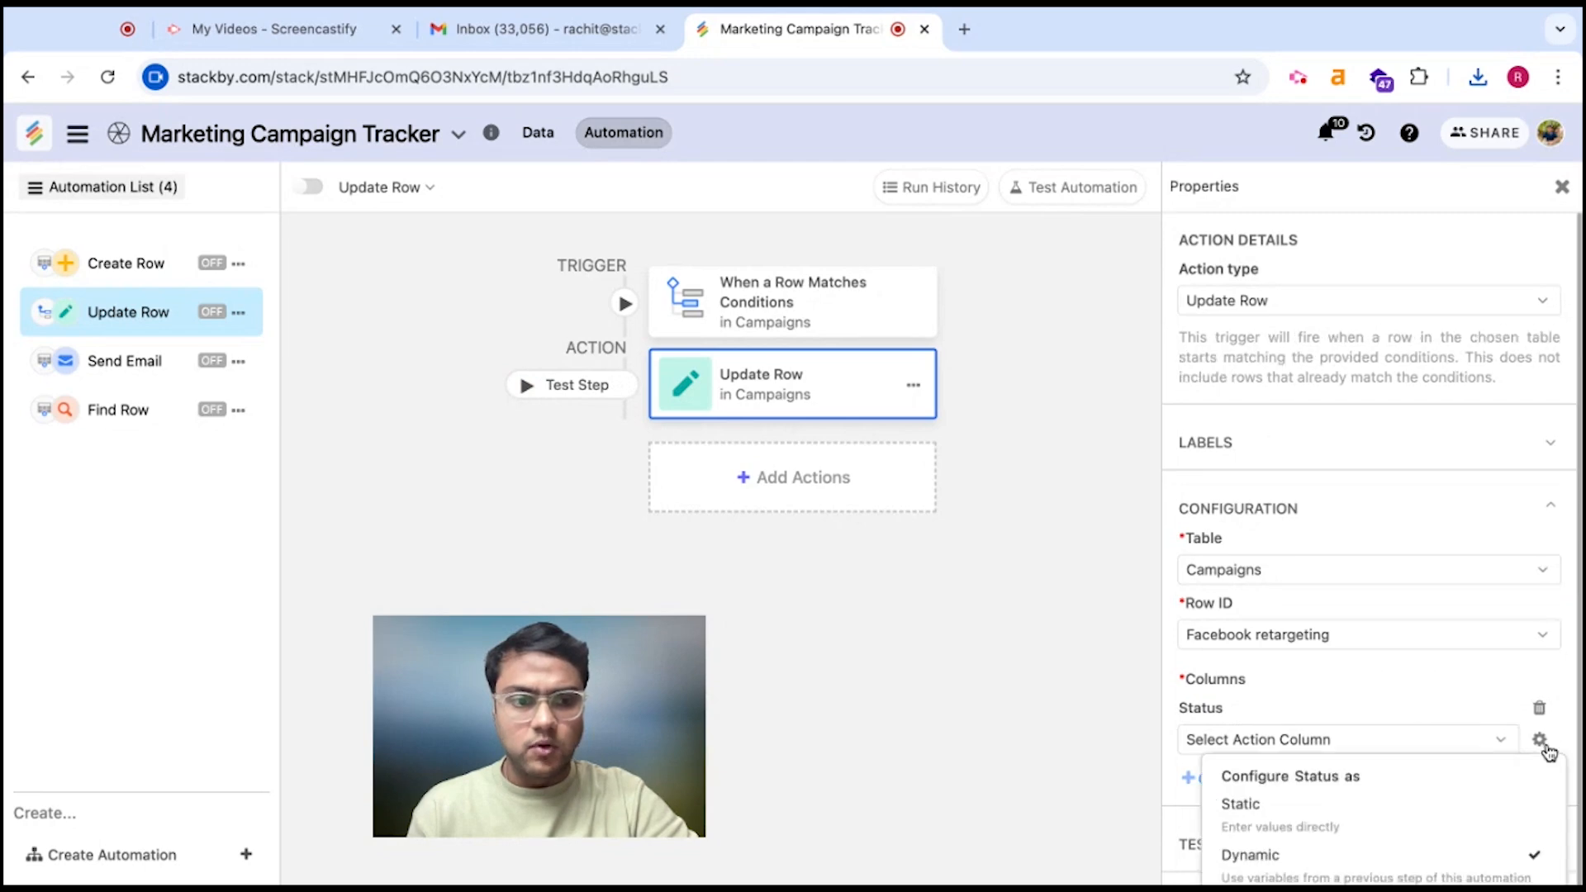
{"action": "left_click", "coordinate": [1366, 824]}
{"action": "left_click", "coordinate": [1301, 743]}
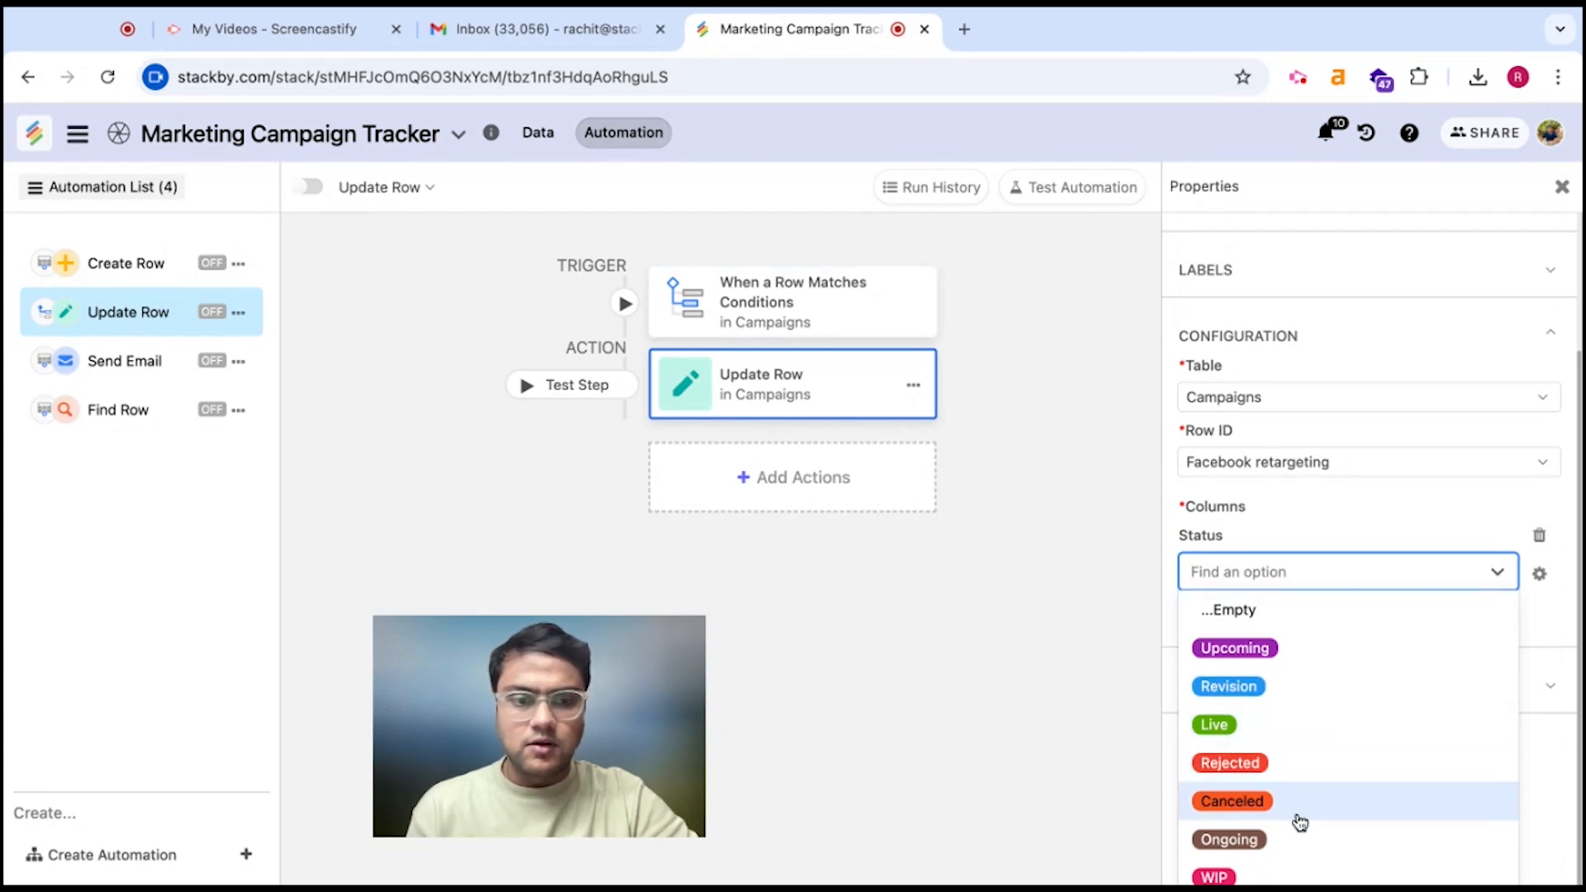
{"action": "left_click", "coordinate": [1299, 844]}
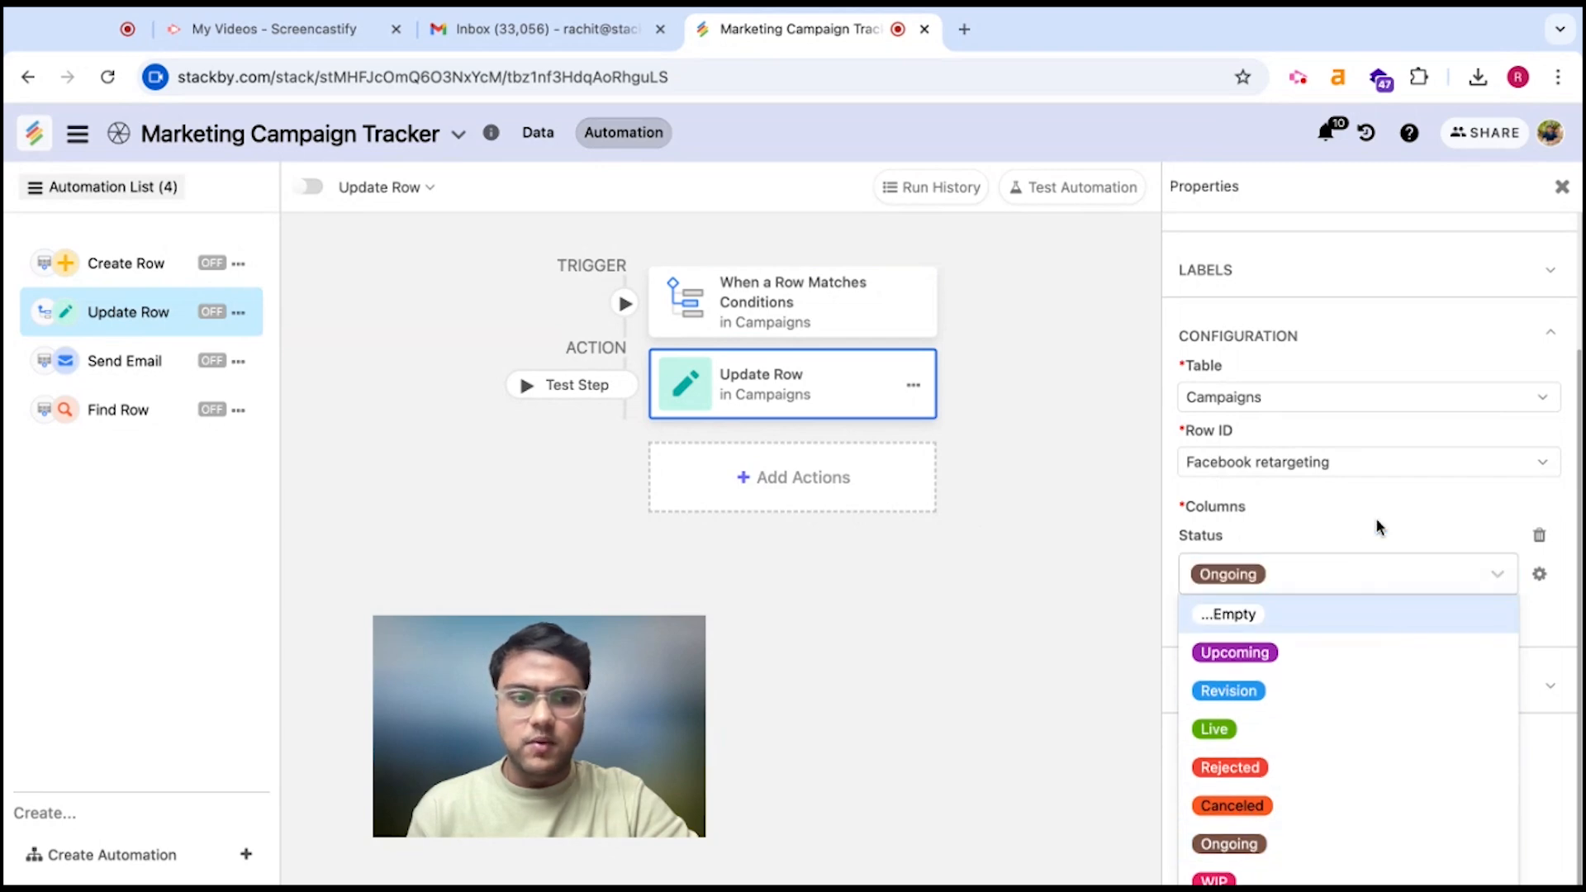
{"action": "left_click", "coordinate": [1074, 651]}
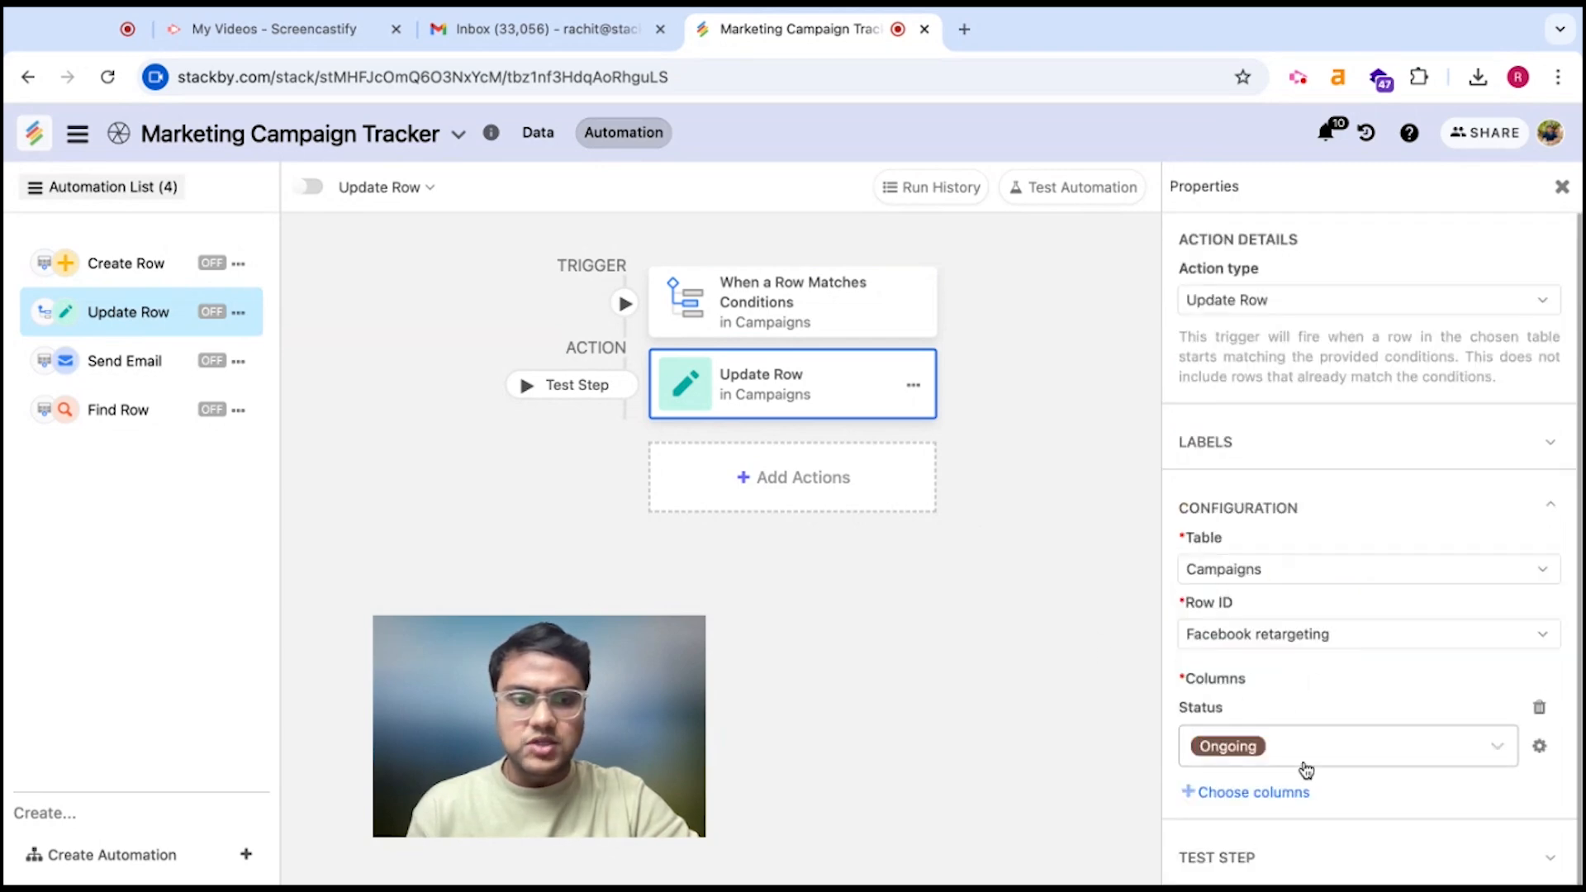
Set the Update Row test step to run as configured instead of preview
{"action": "left_click", "coordinate": [1212, 861]}
{"action": "left_click", "coordinate": [1309, 861]}
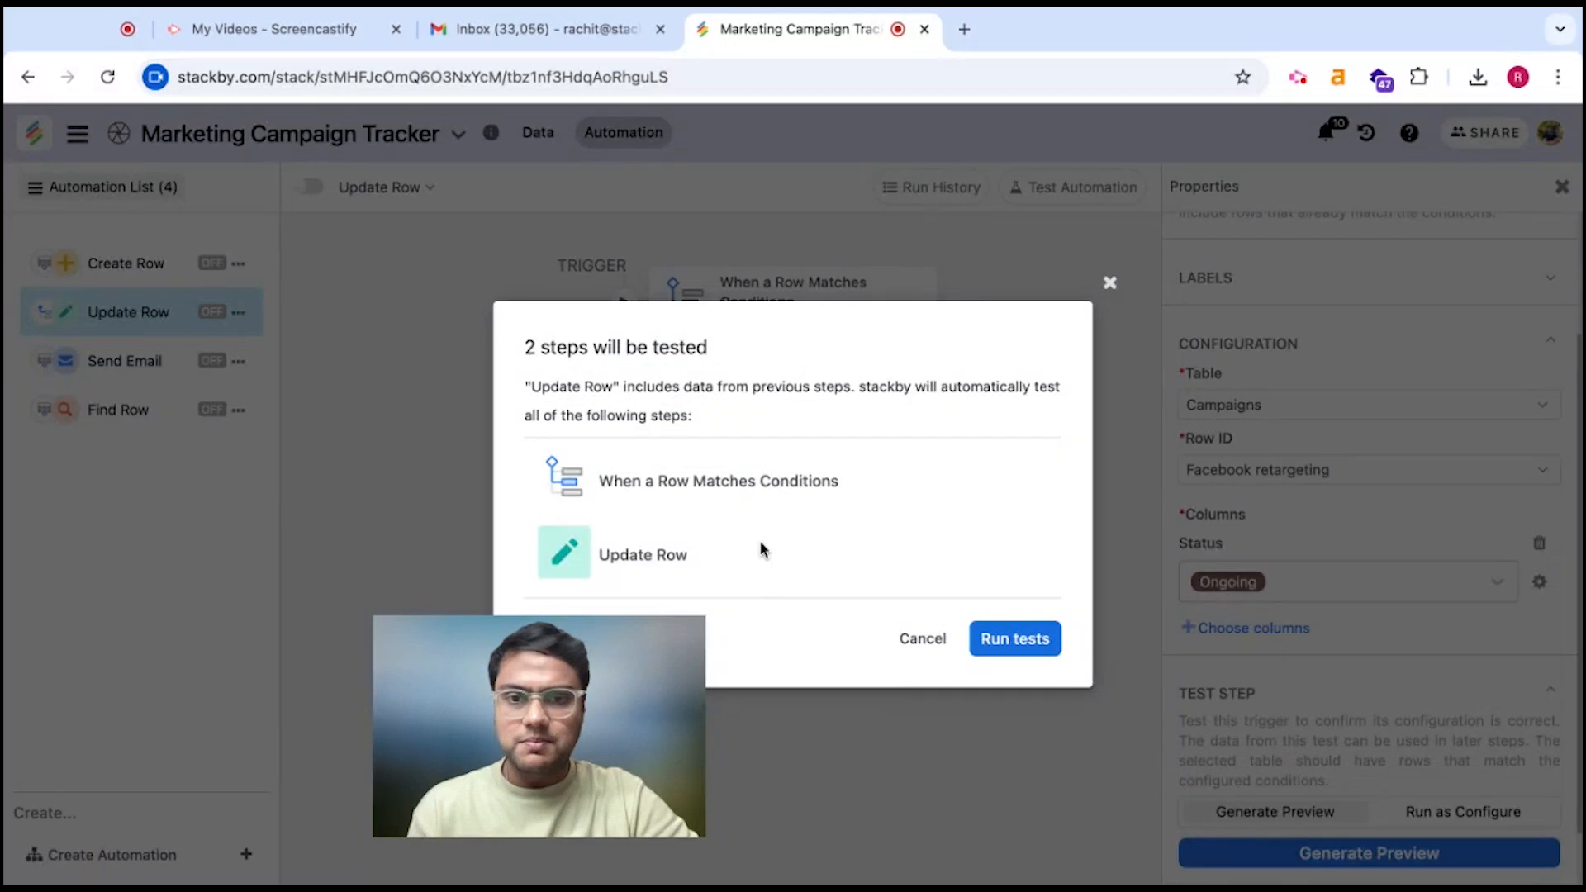
{"action": "left_click", "coordinate": [1112, 285]}
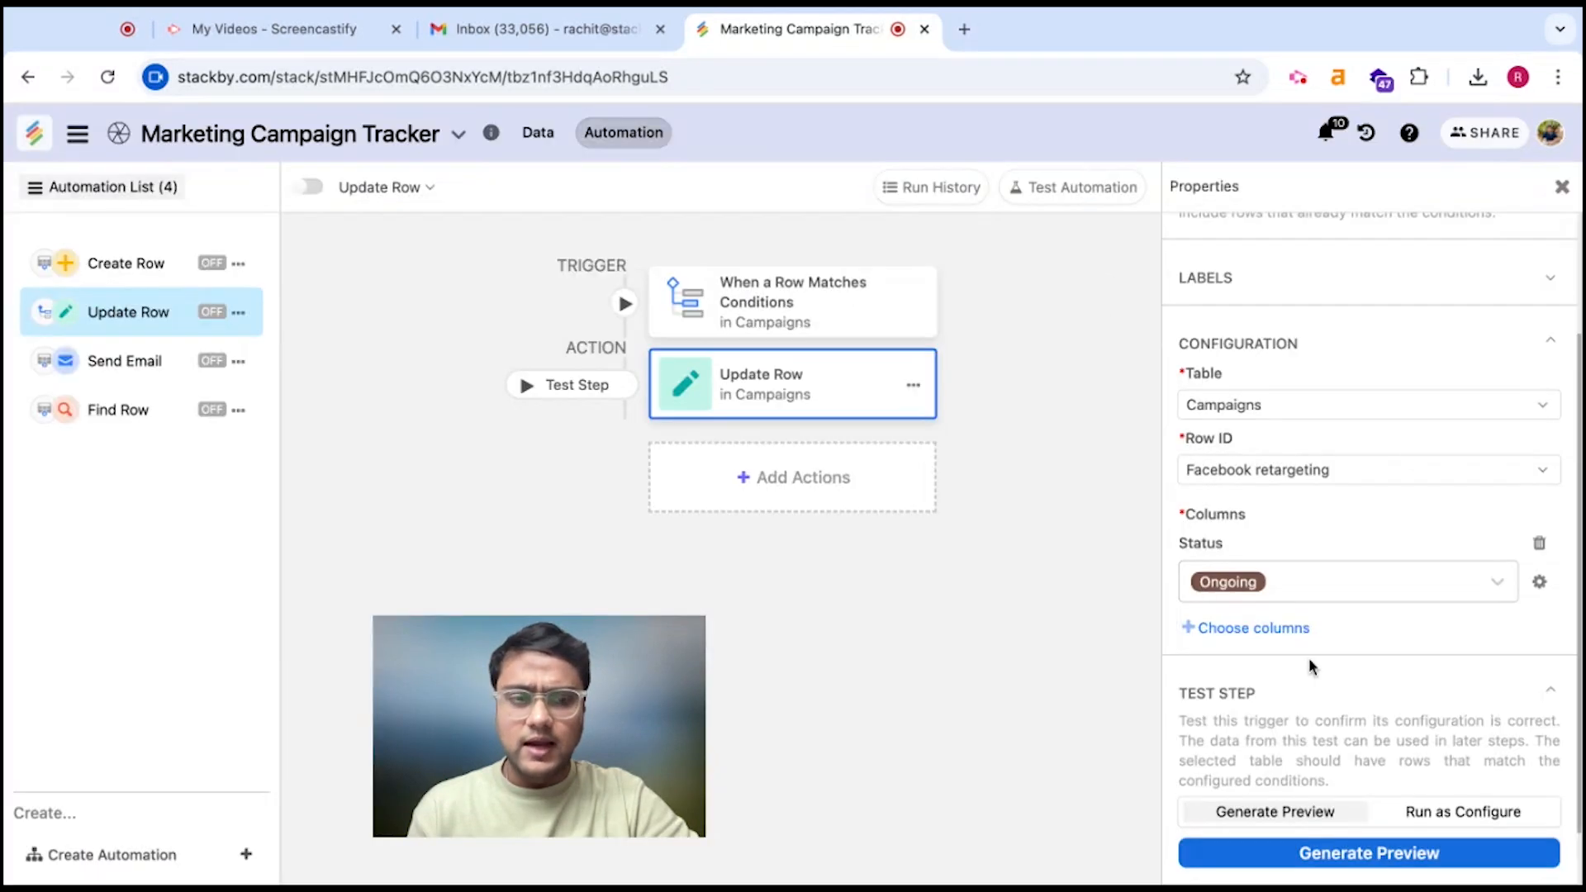
{"action": "left_click", "coordinate": [1478, 817]}
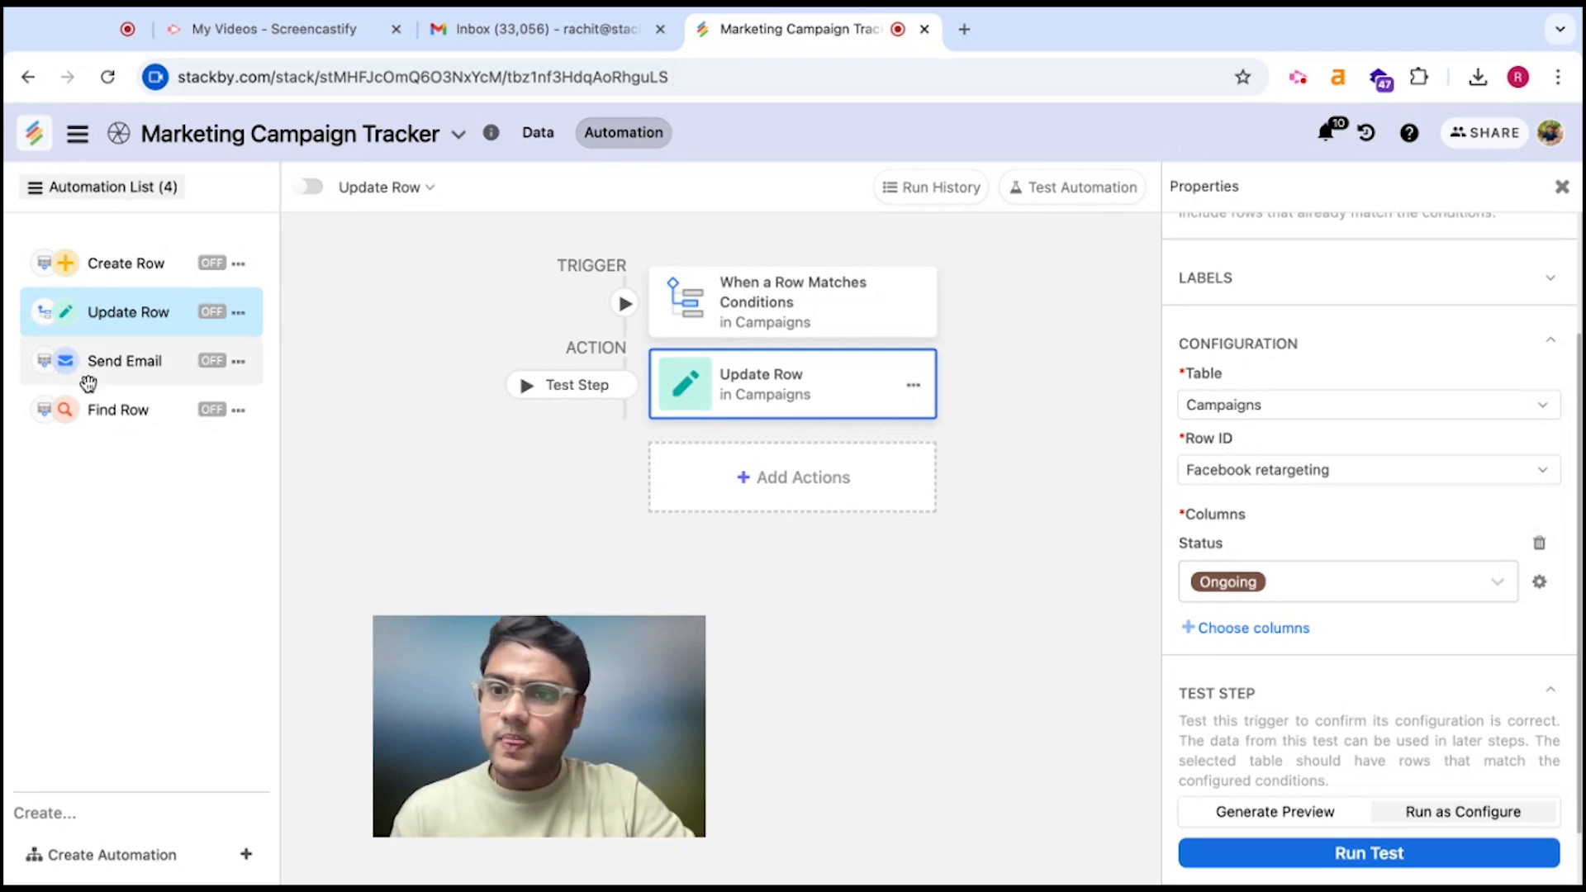
Open the Send Email automation and browse the To field's campaign data picker
{"action": "left_click", "coordinate": [114, 367]}
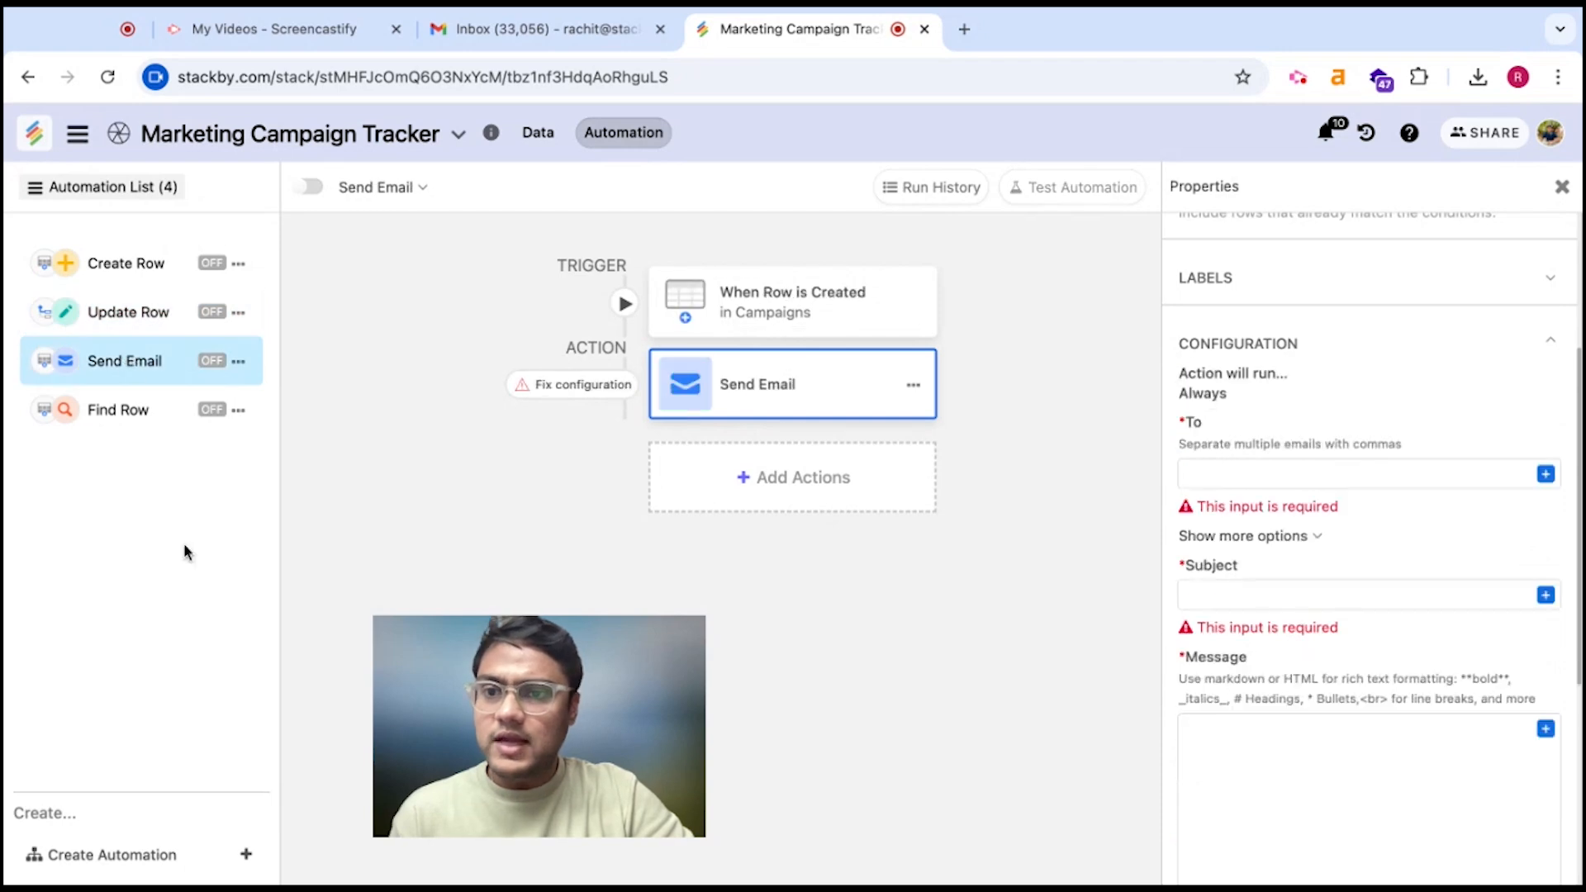
{"action": "left_click_drag", "start_coordinate": [586, 792], "coordinate": [447, 832]}
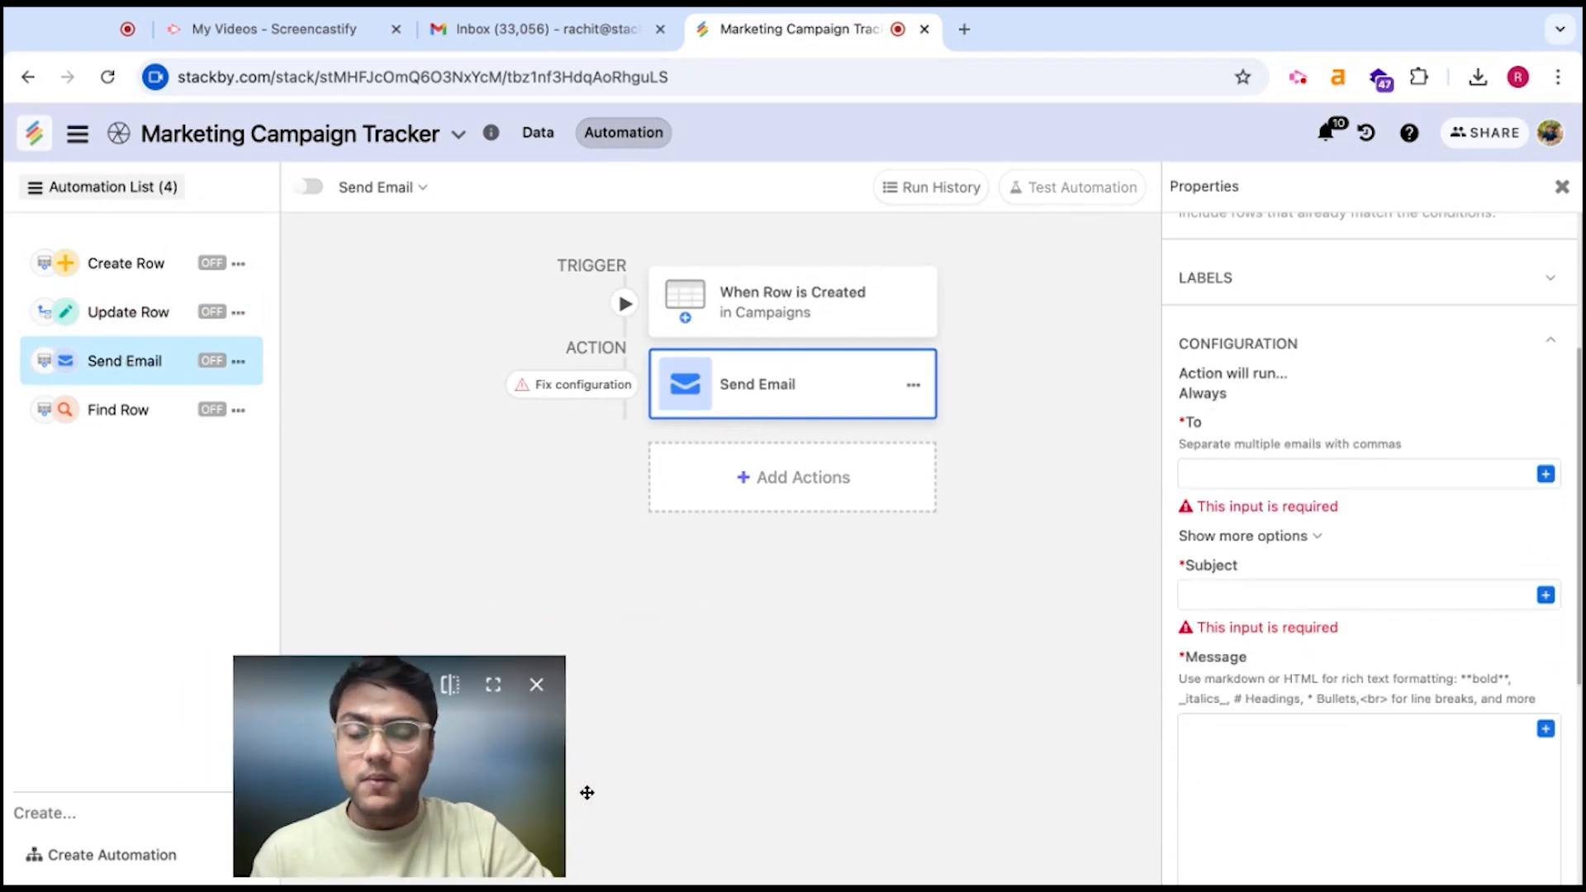
{"action": "scroll", "coordinate": [1252, 720], "scroll_direction": "up", "scroll_amount": 5}
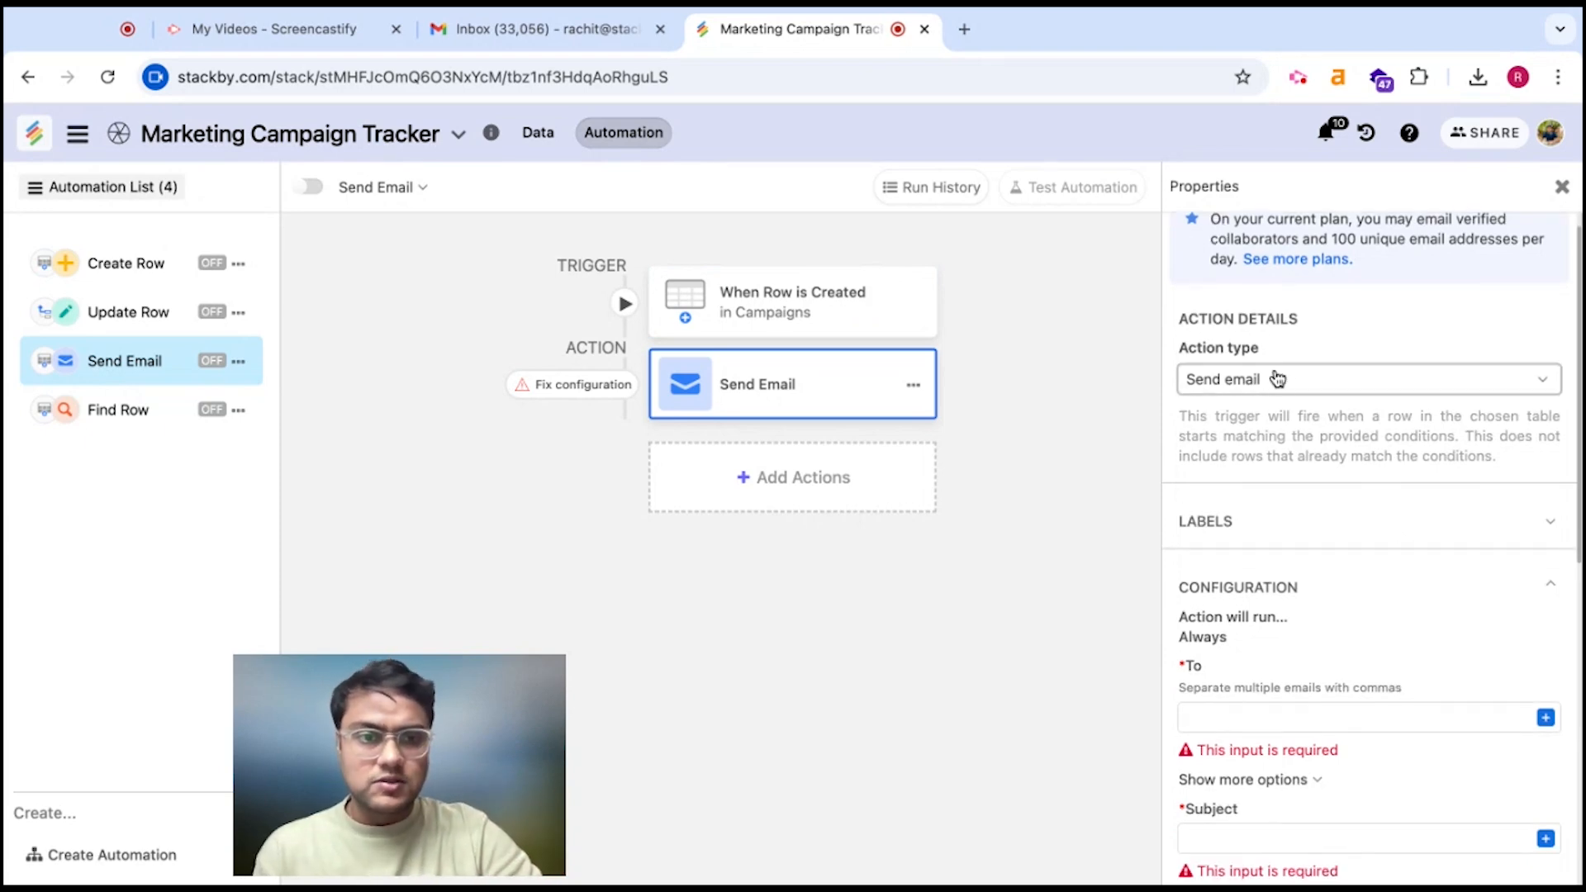
{"action": "scroll", "coordinate": [1303, 558], "scroll_direction": "down", "scroll_amount": 2}
{"action": "scroll", "coordinate": [1306, 564], "scroll_direction": "down", "scroll_amount": 3}
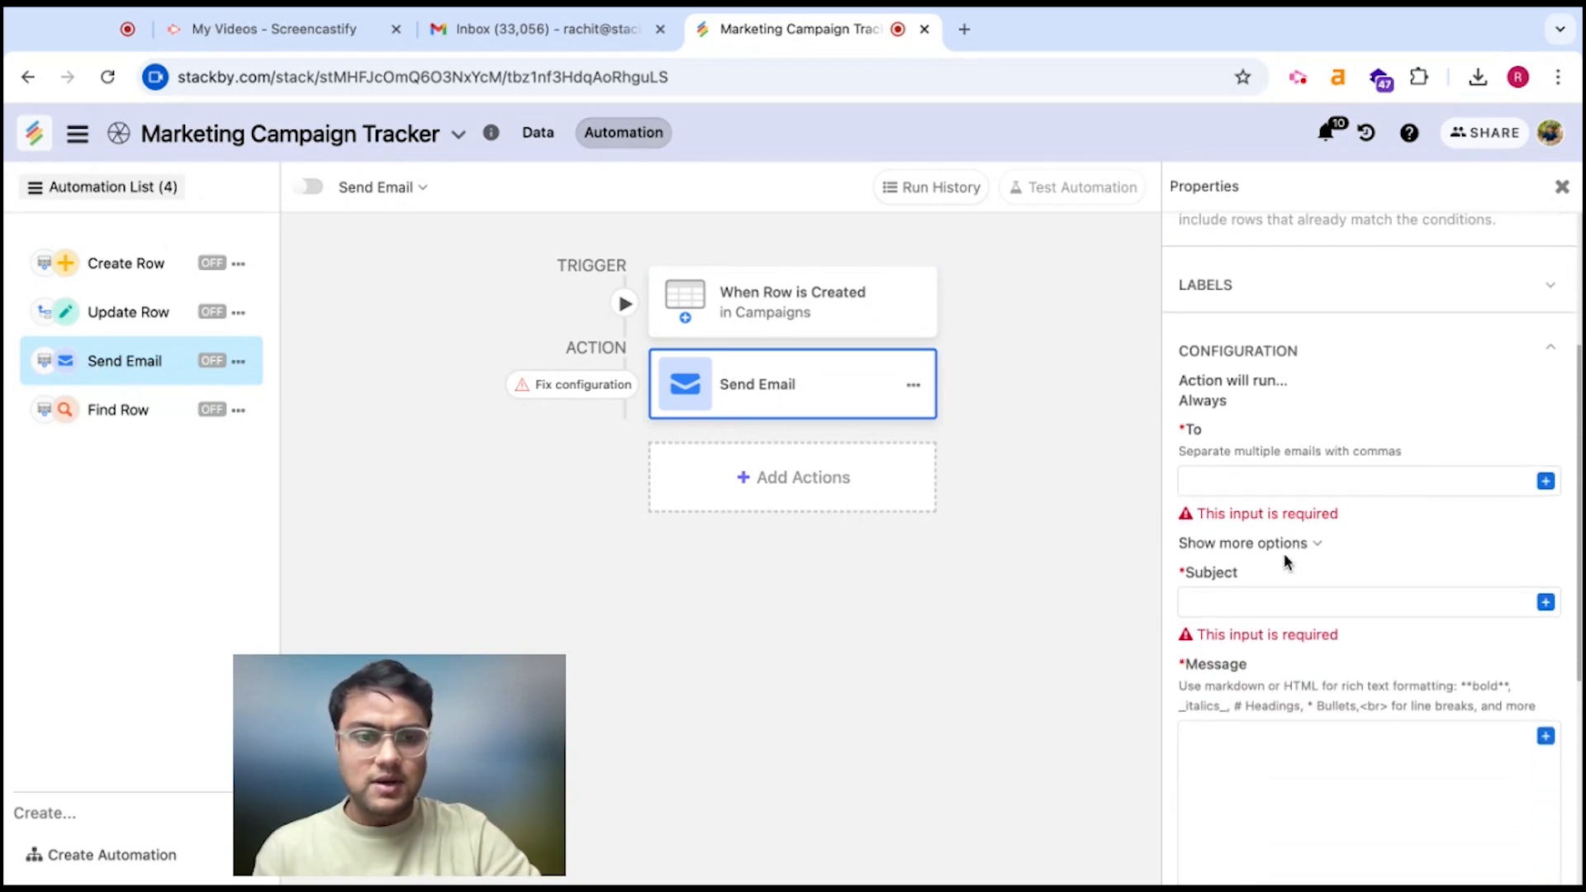
{"action": "left_click", "coordinate": [1545, 481]}
{"action": "scroll", "coordinate": [1421, 534], "scroll_direction": "down", "scroll_amount": 2}
{"action": "scroll", "coordinate": [1421, 534], "scroll_direction": "down", "scroll_amount": 5}
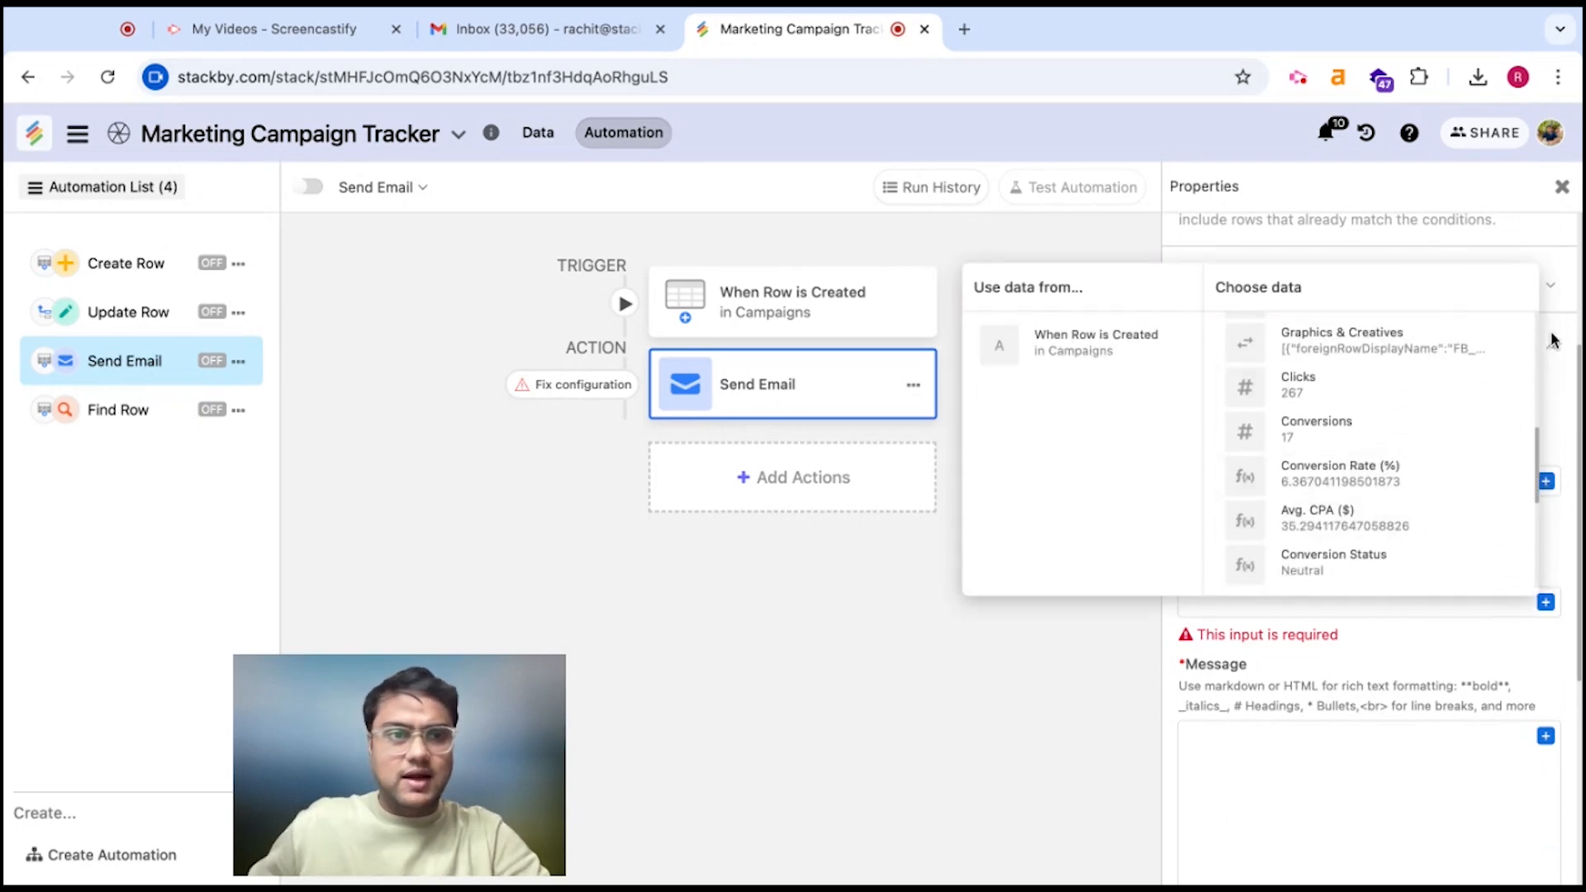
{"action": "left_click", "coordinate": [989, 678]}
Enter the support e-mail address as recipient, subject 'Test Email', and message 'Record is created'
{"action": "left_click", "coordinate": [1293, 483]}
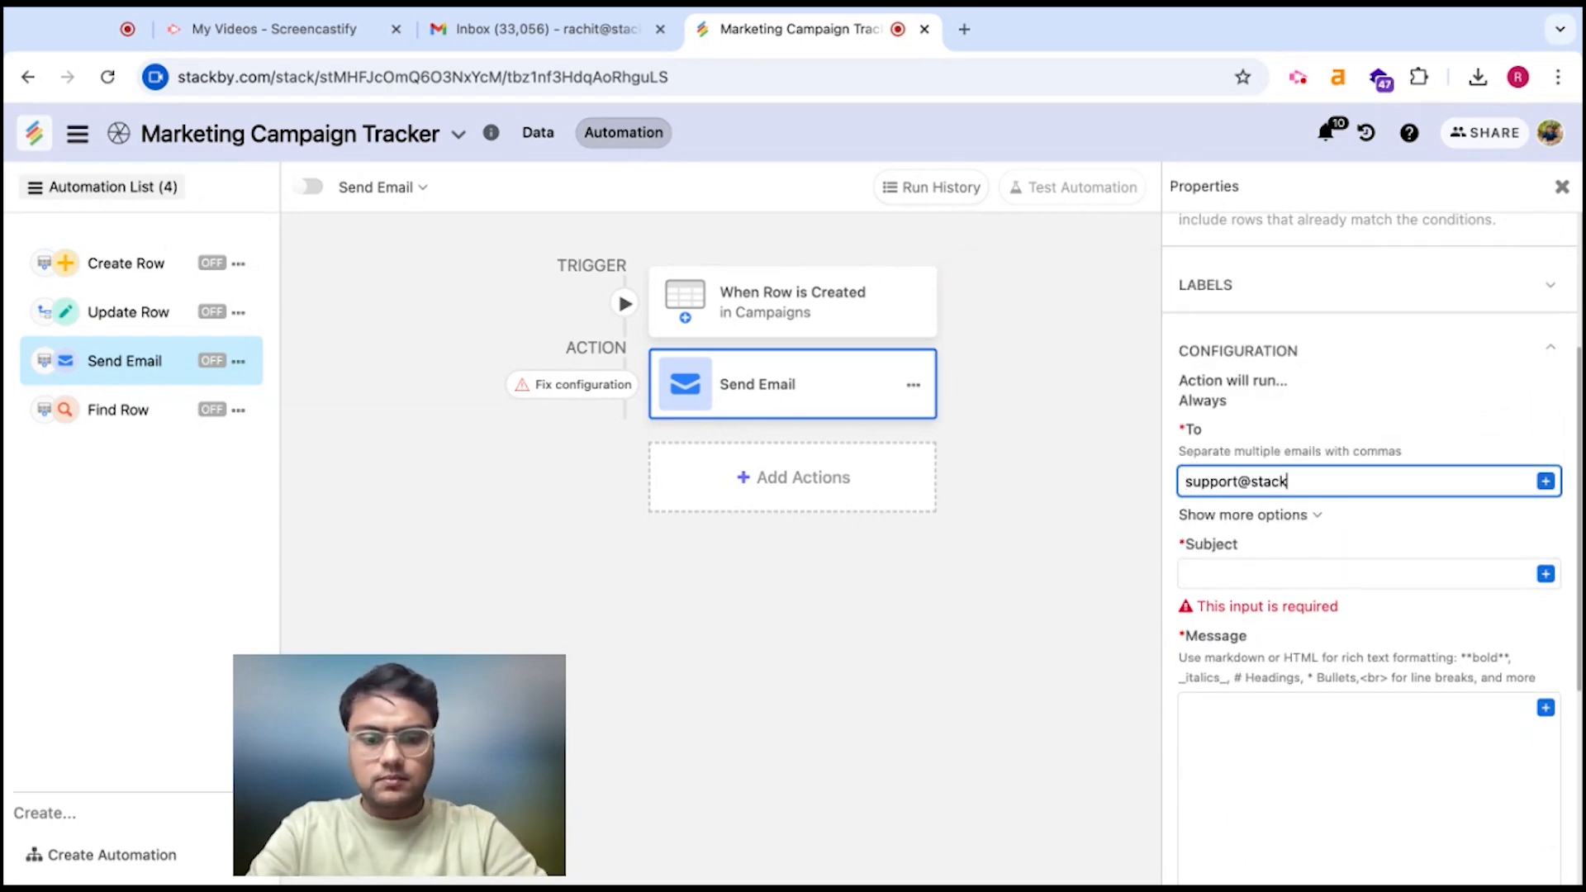
{"action": "left_click", "coordinate": [1292, 570]}
{"action": "type", "text": "Test Email"}
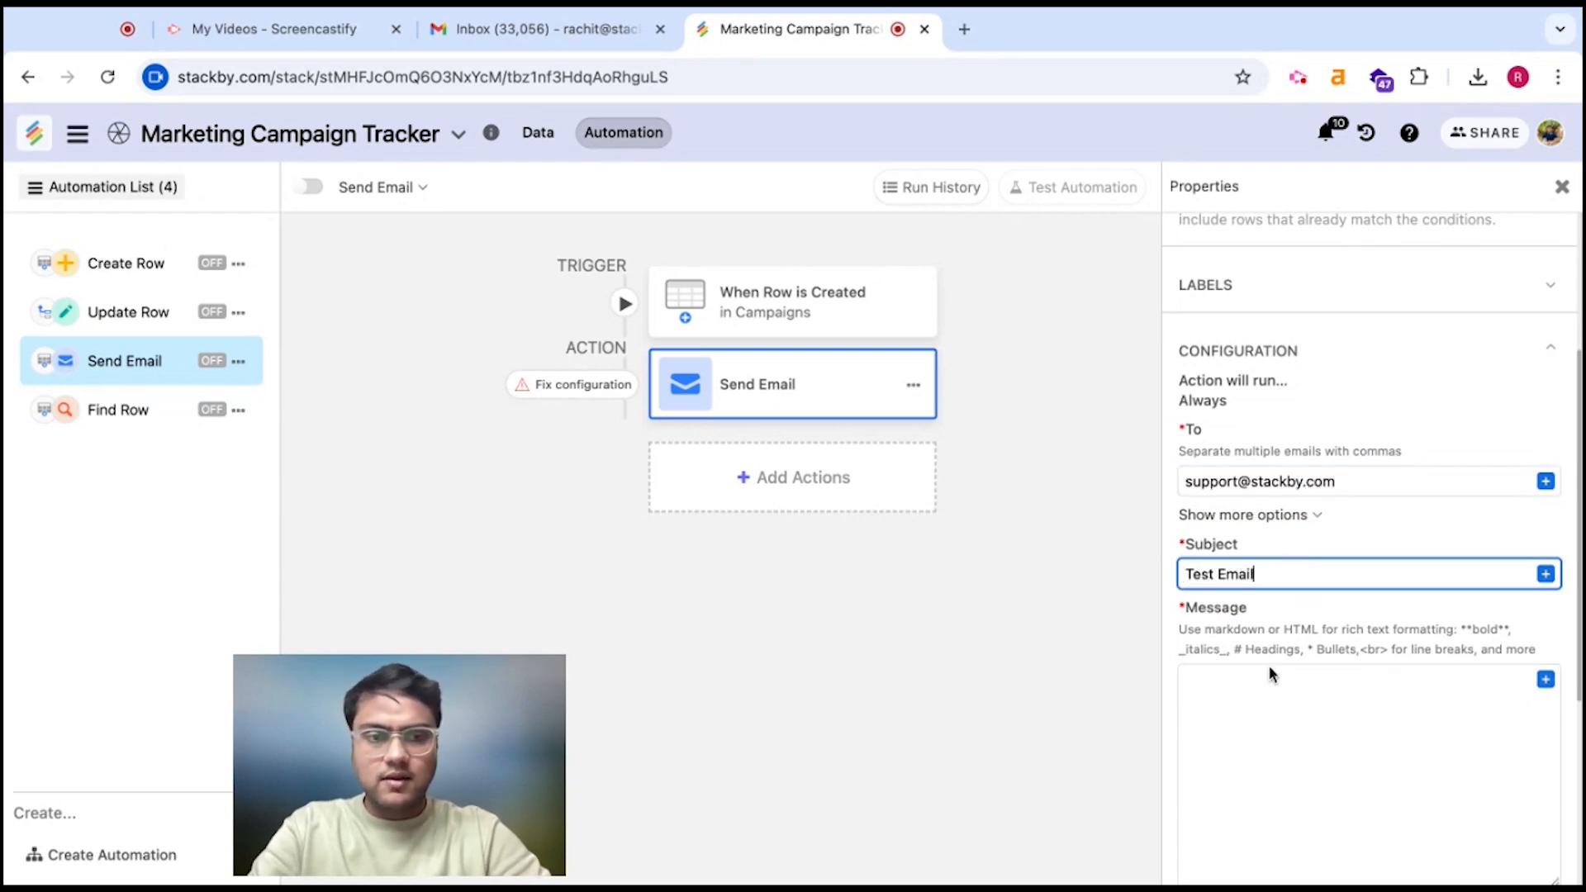
{"action": "left_click", "coordinate": [1270, 671]}
{"action": "type", "text": "R"}
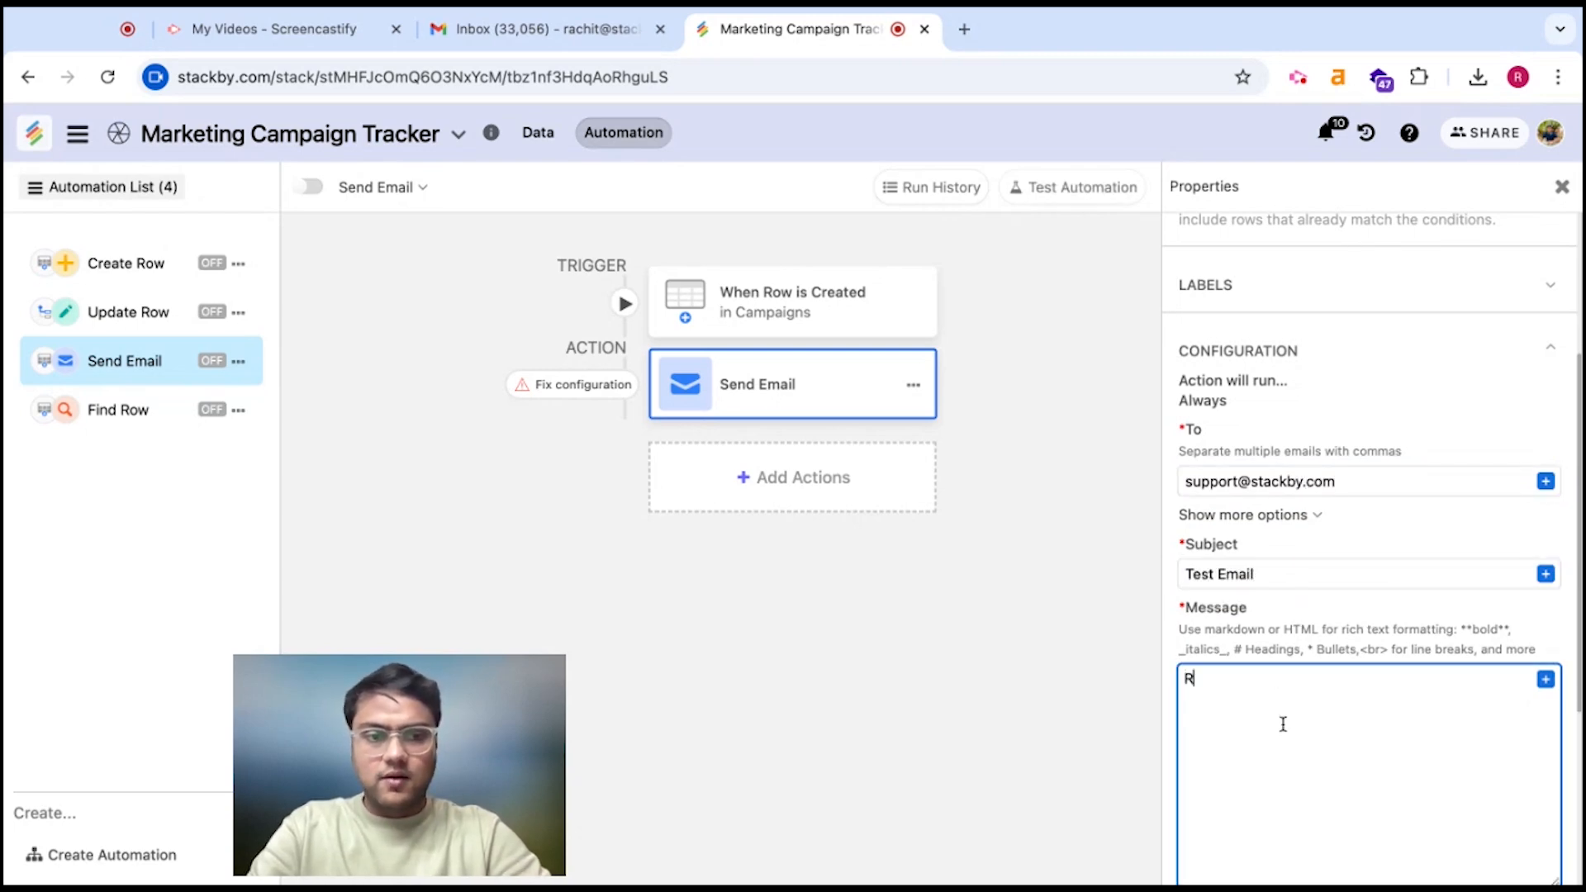
{"action": "type", "text": "ecord is n"}
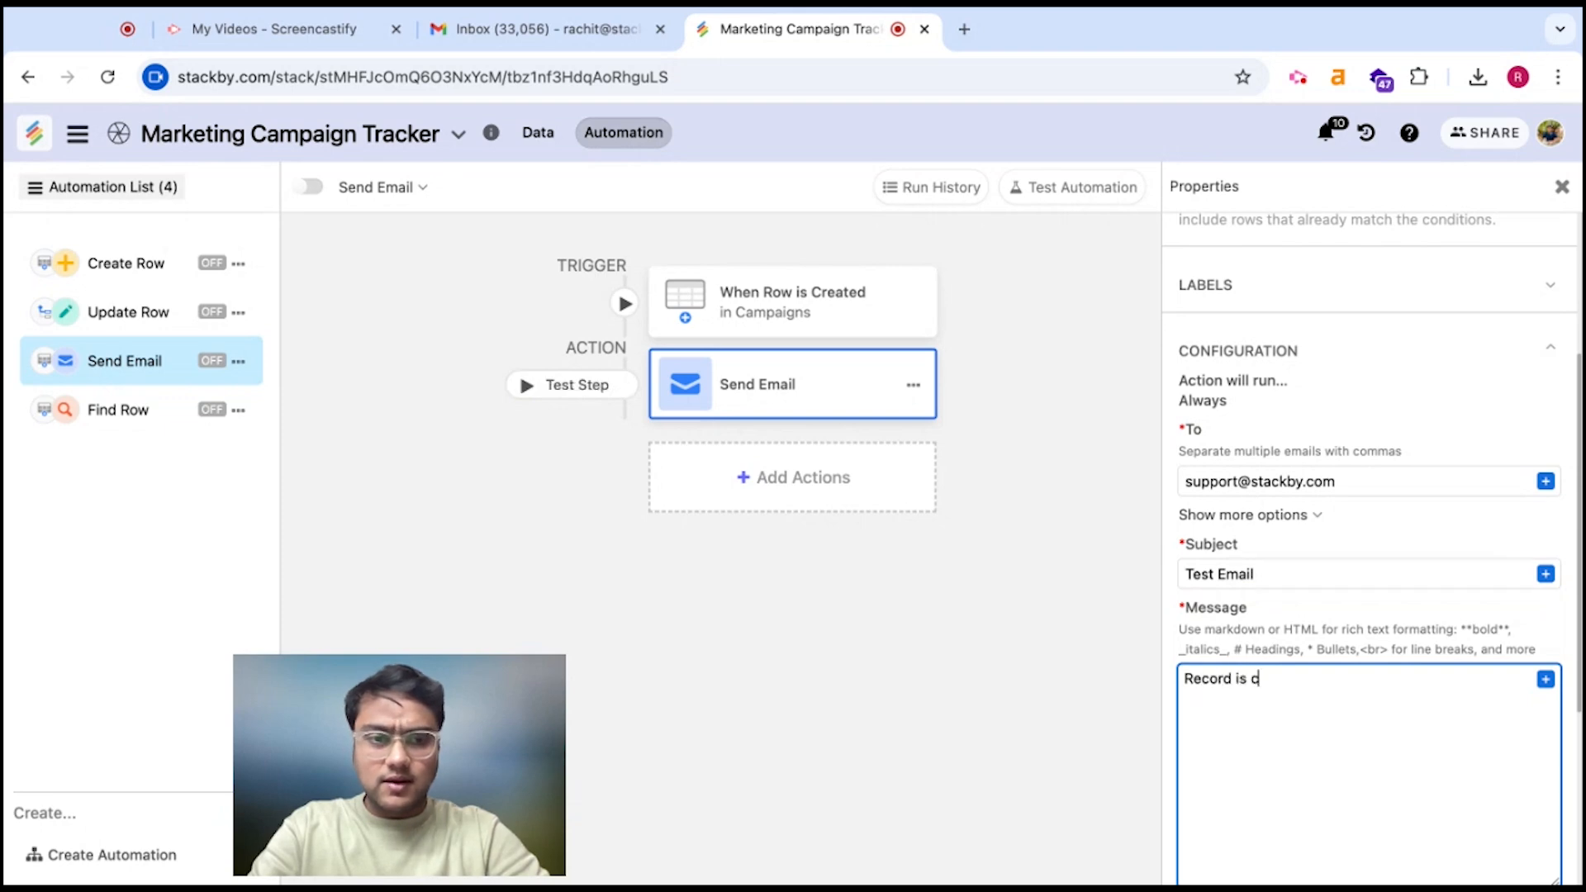
{"action": "scroll", "coordinate": [1368, 732], "scroll_direction": "down", "scroll_amount": 2}
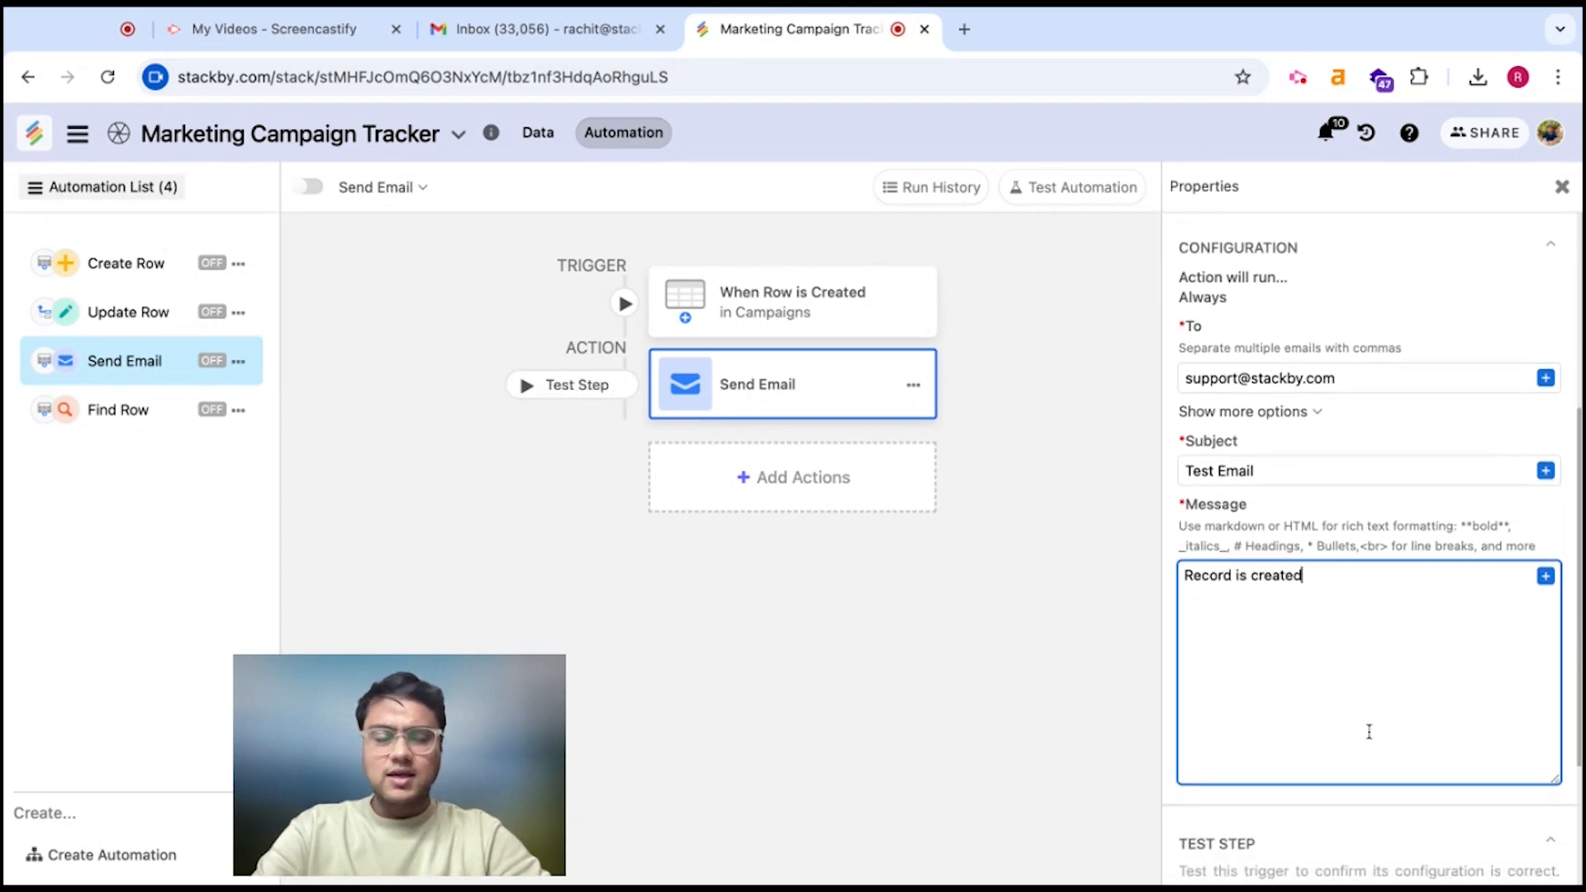
{"action": "scroll", "coordinate": [1404, 710], "scroll_direction": "down", "scroll_amount": 2}
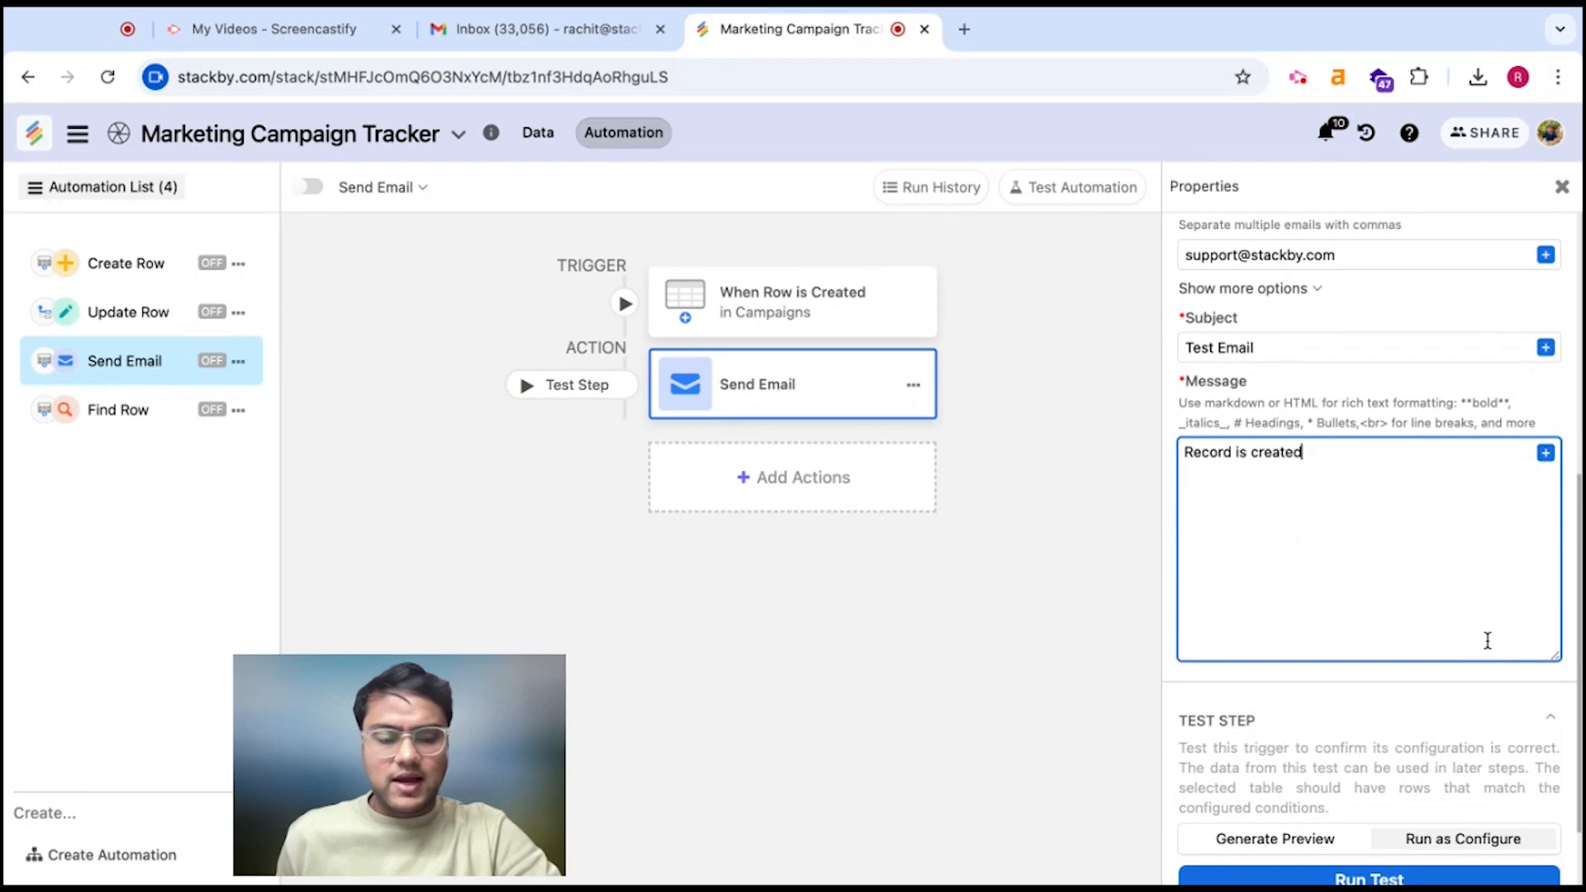
Insert the Campaign and Start Date fields into the message
{"action": "left_click", "coordinate": [1545, 452]}
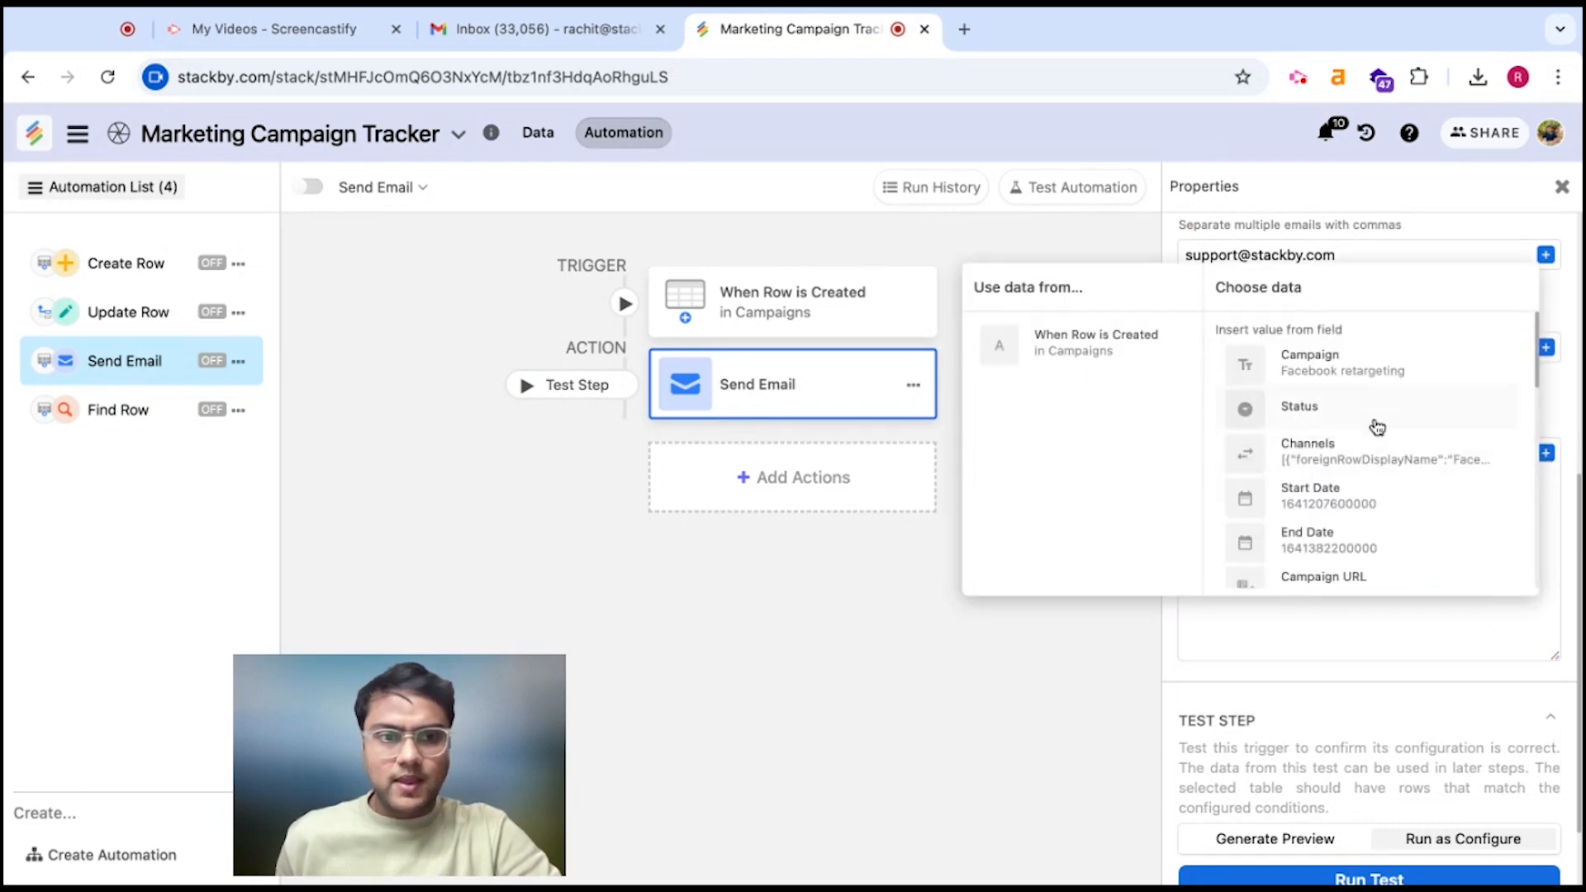
{"action": "left_click", "coordinate": [1370, 384]}
{"action": "left_click", "coordinate": [1335, 482]}
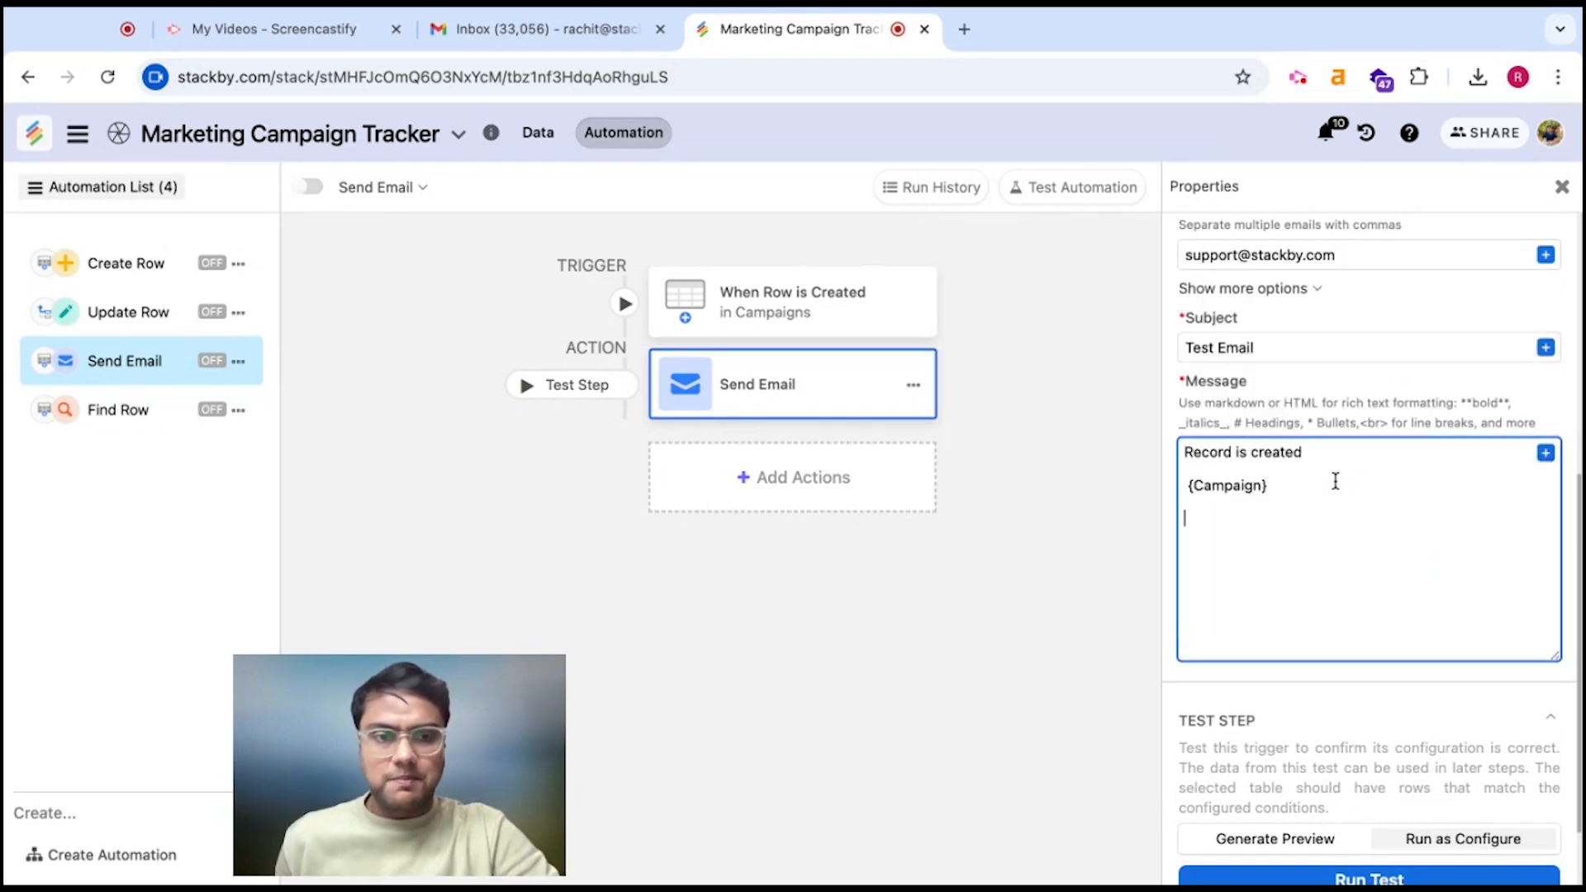
{"action": "left_click", "coordinate": [1545, 451]}
{"action": "scroll", "coordinate": [1389, 508], "scroll_direction": "down", "scroll_amount": 1}
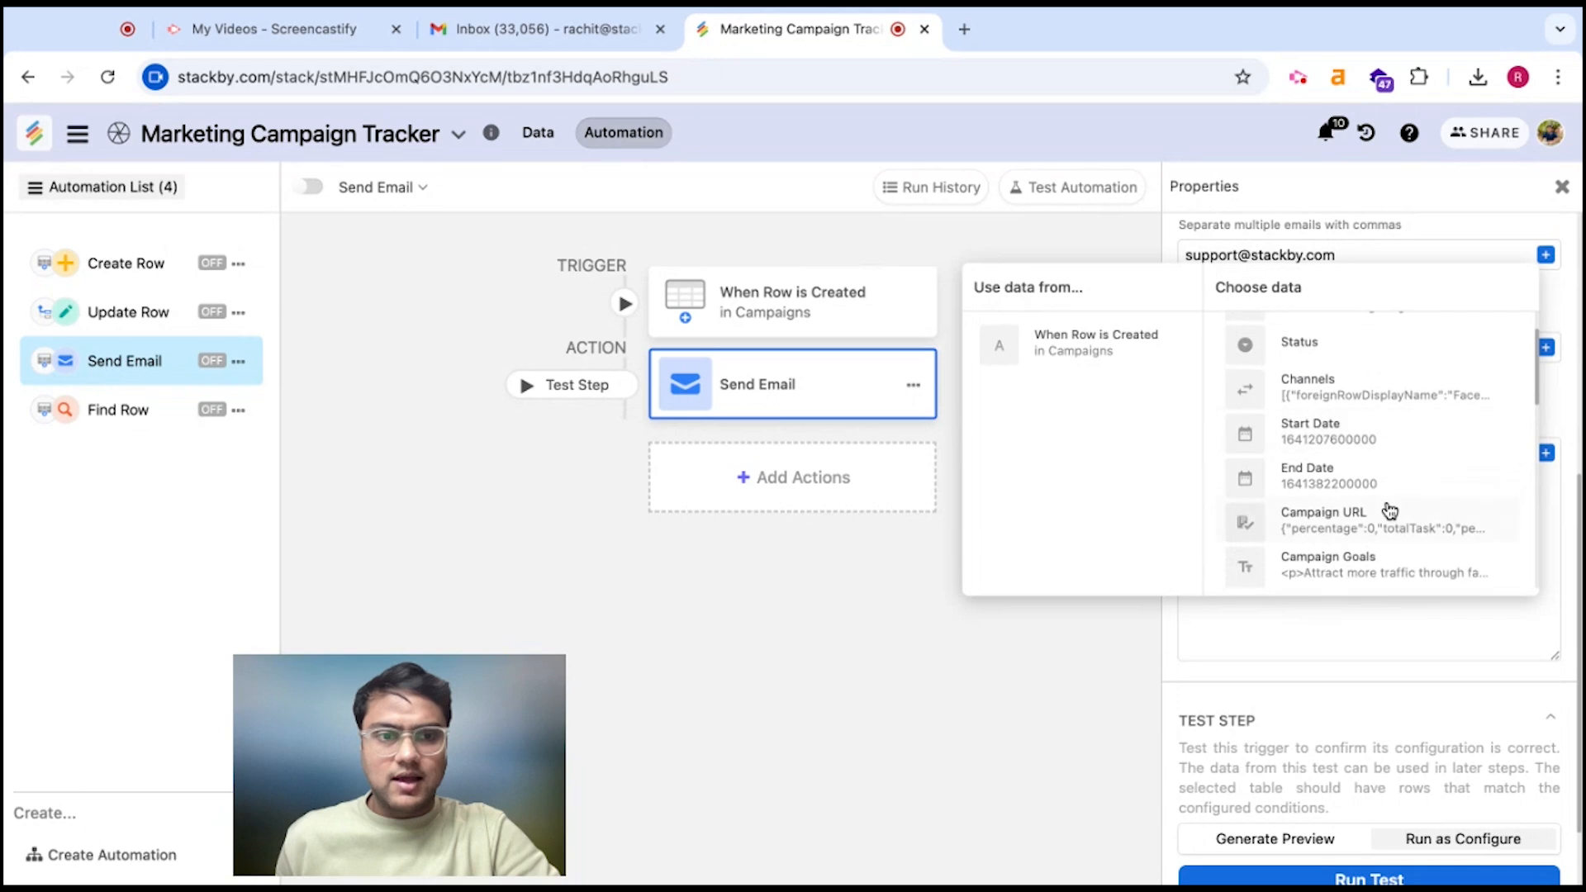
{"action": "left_click", "coordinate": [1390, 445]}
{"action": "left_click", "coordinate": [1342, 509]}
{"action": "key", "text": "Return"}
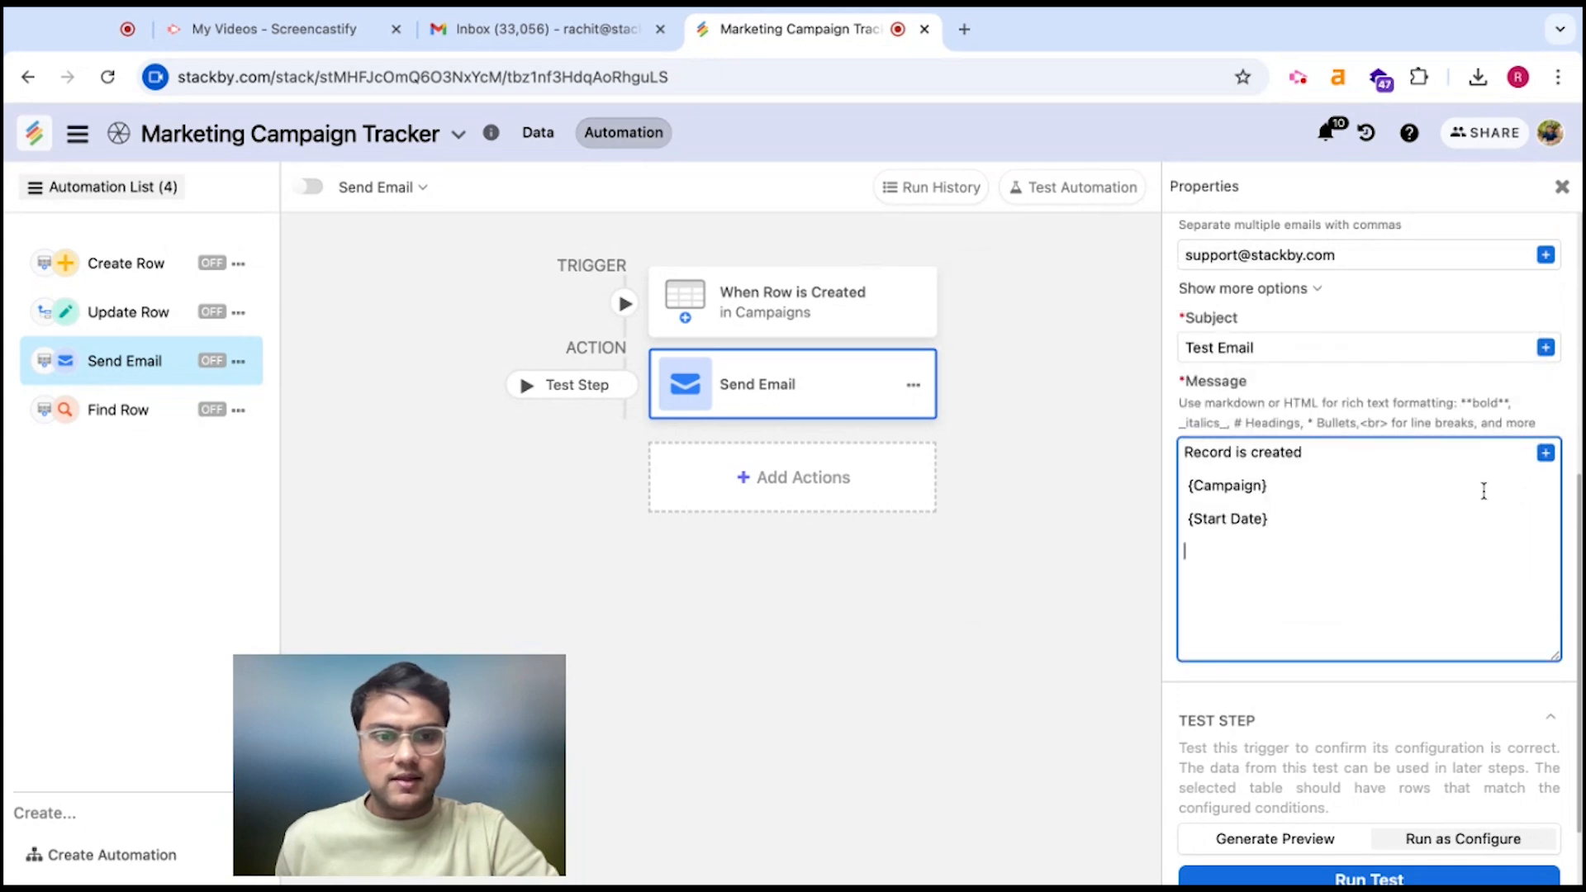
Add End Date, Campaign Goals and Budget fields, each on its own line
{"action": "left_click", "coordinate": [1541, 455]}
{"action": "left_click", "coordinate": [1377, 540]}
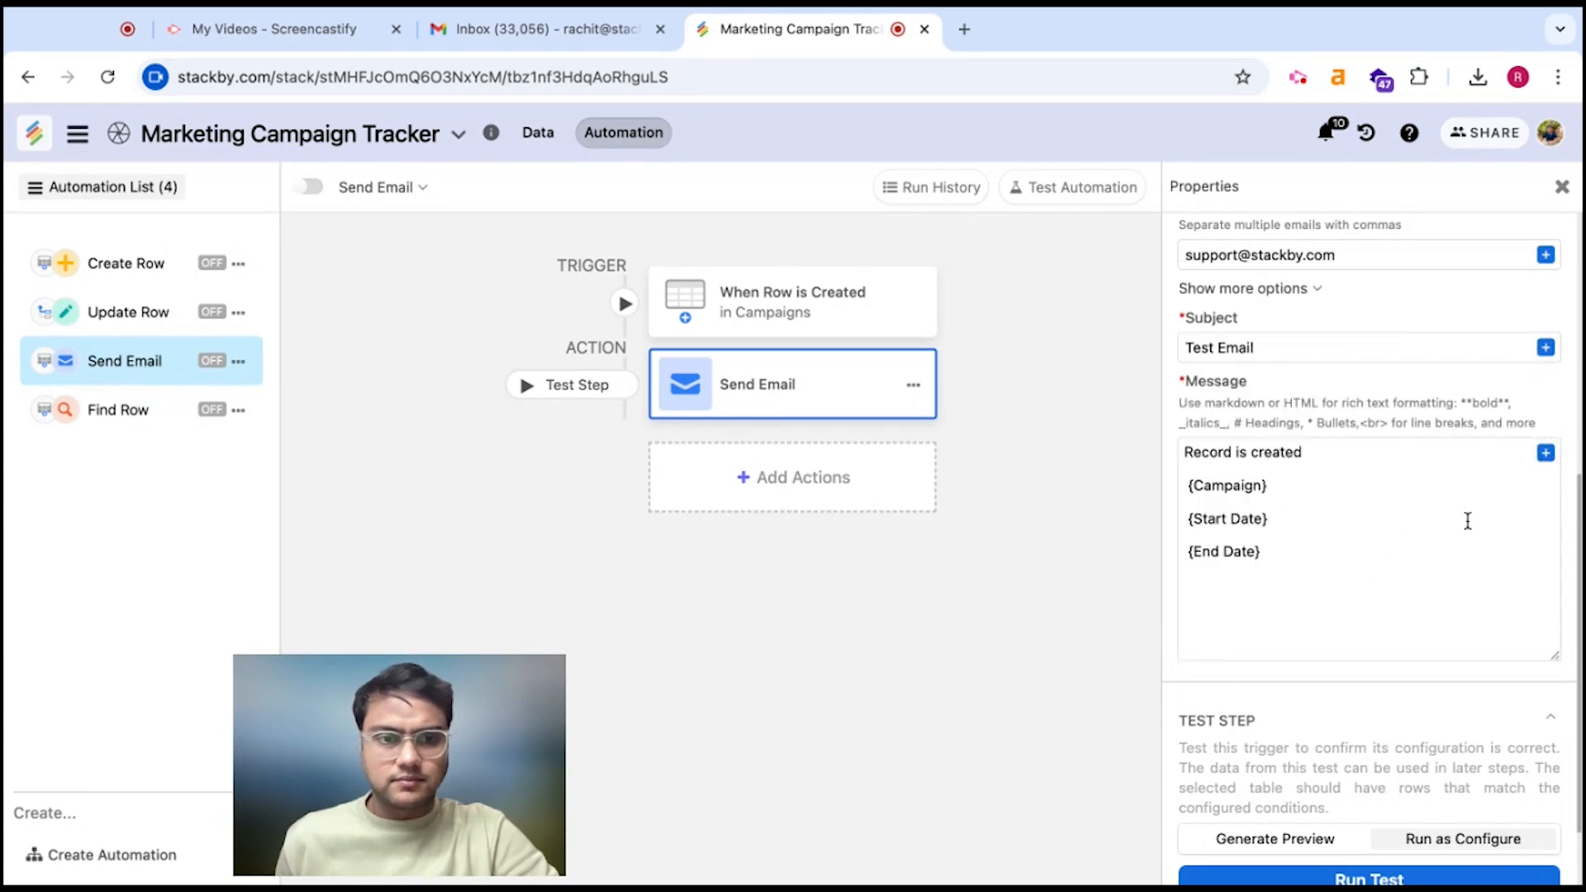
{"action": "key", "text": "Return"}
{"action": "left_click", "coordinate": [1545, 452]}
{"action": "scroll", "coordinate": [1419, 559], "scroll_direction": "down", "scroll_amount": 1}
{"action": "scroll", "coordinate": [1418, 554], "scroll_direction": "down", "scroll_amount": 1}
{"action": "scroll", "coordinate": [1412, 529], "scroll_direction": "down", "scroll_amount": 1}
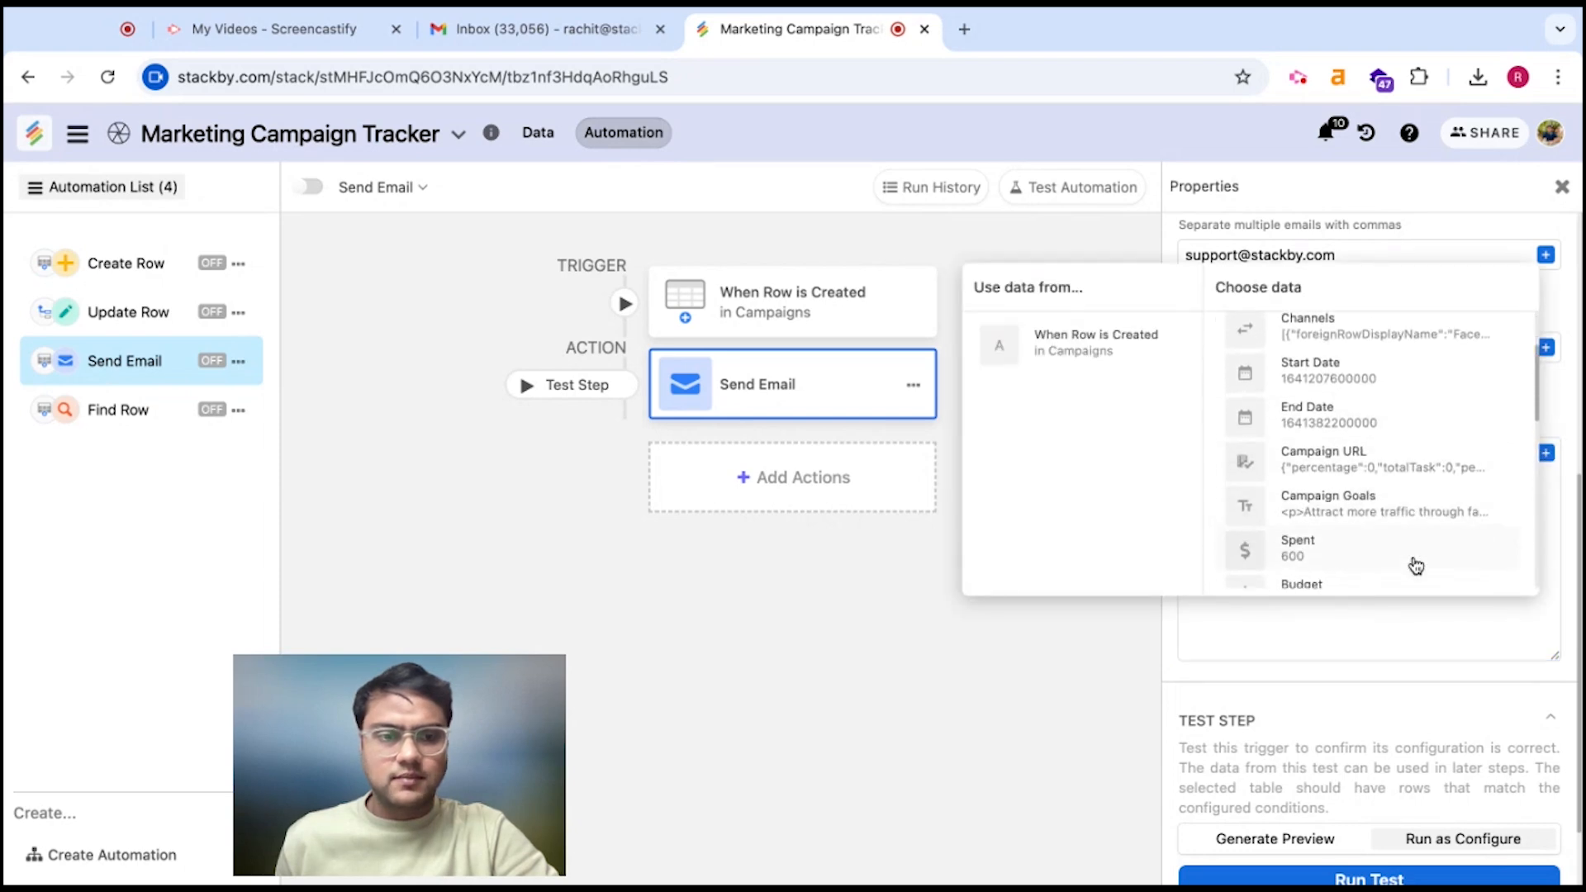
{"action": "left_click", "coordinate": [1394, 506]}
{"action": "key", "text": "Return"}
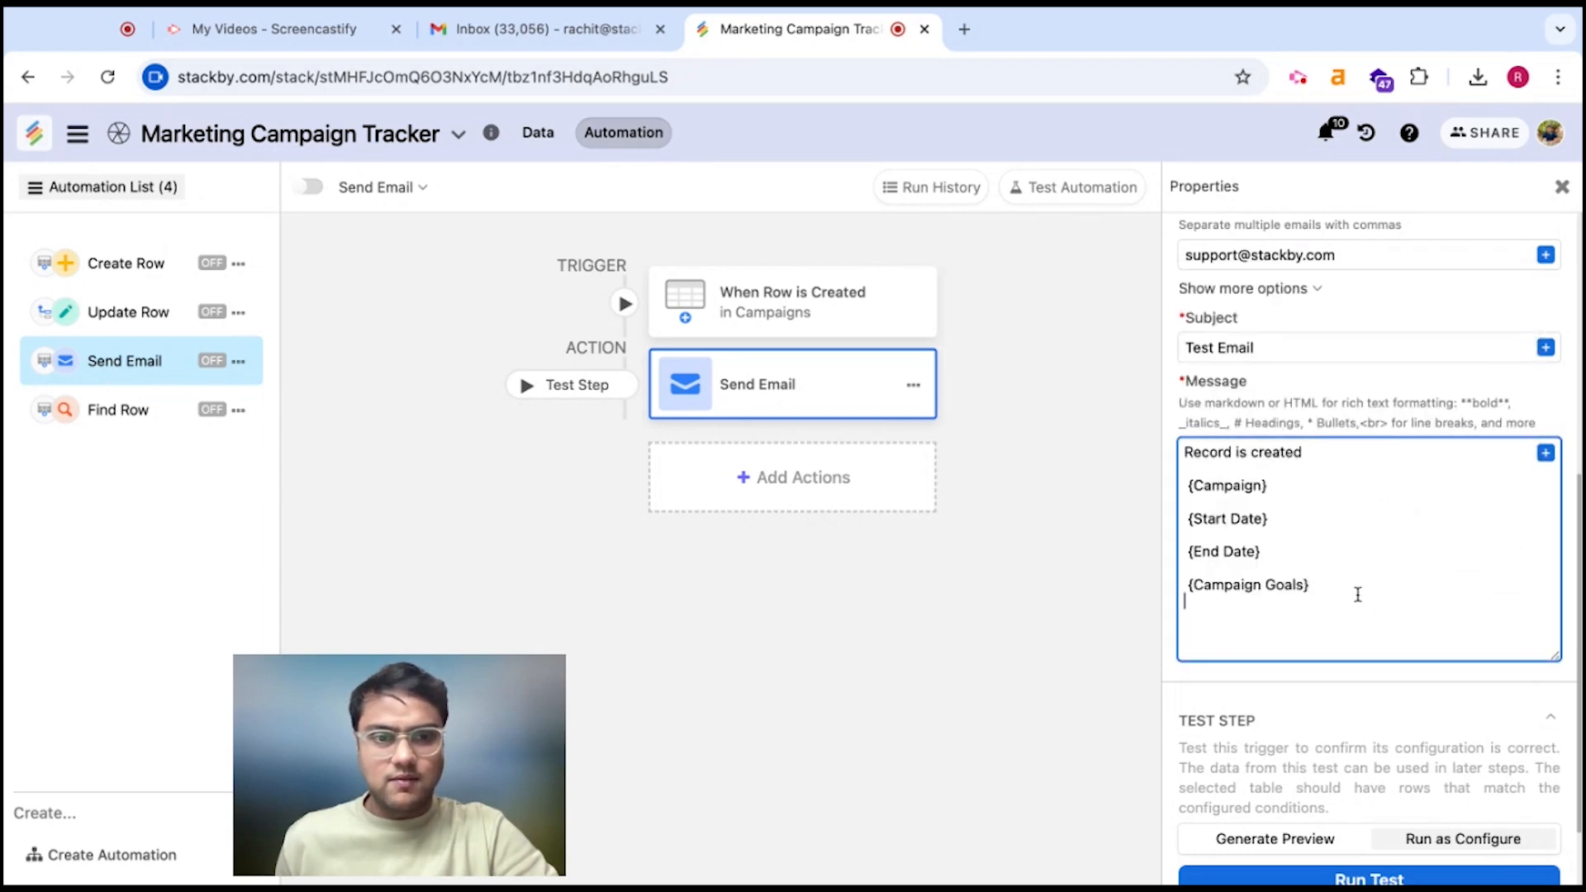
{"action": "left_click", "coordinate": [1545, 452]}
{"action": "scroll", "coordinate": [1395, 514], "scroll_direction": "down", "scroll_amount": 3}
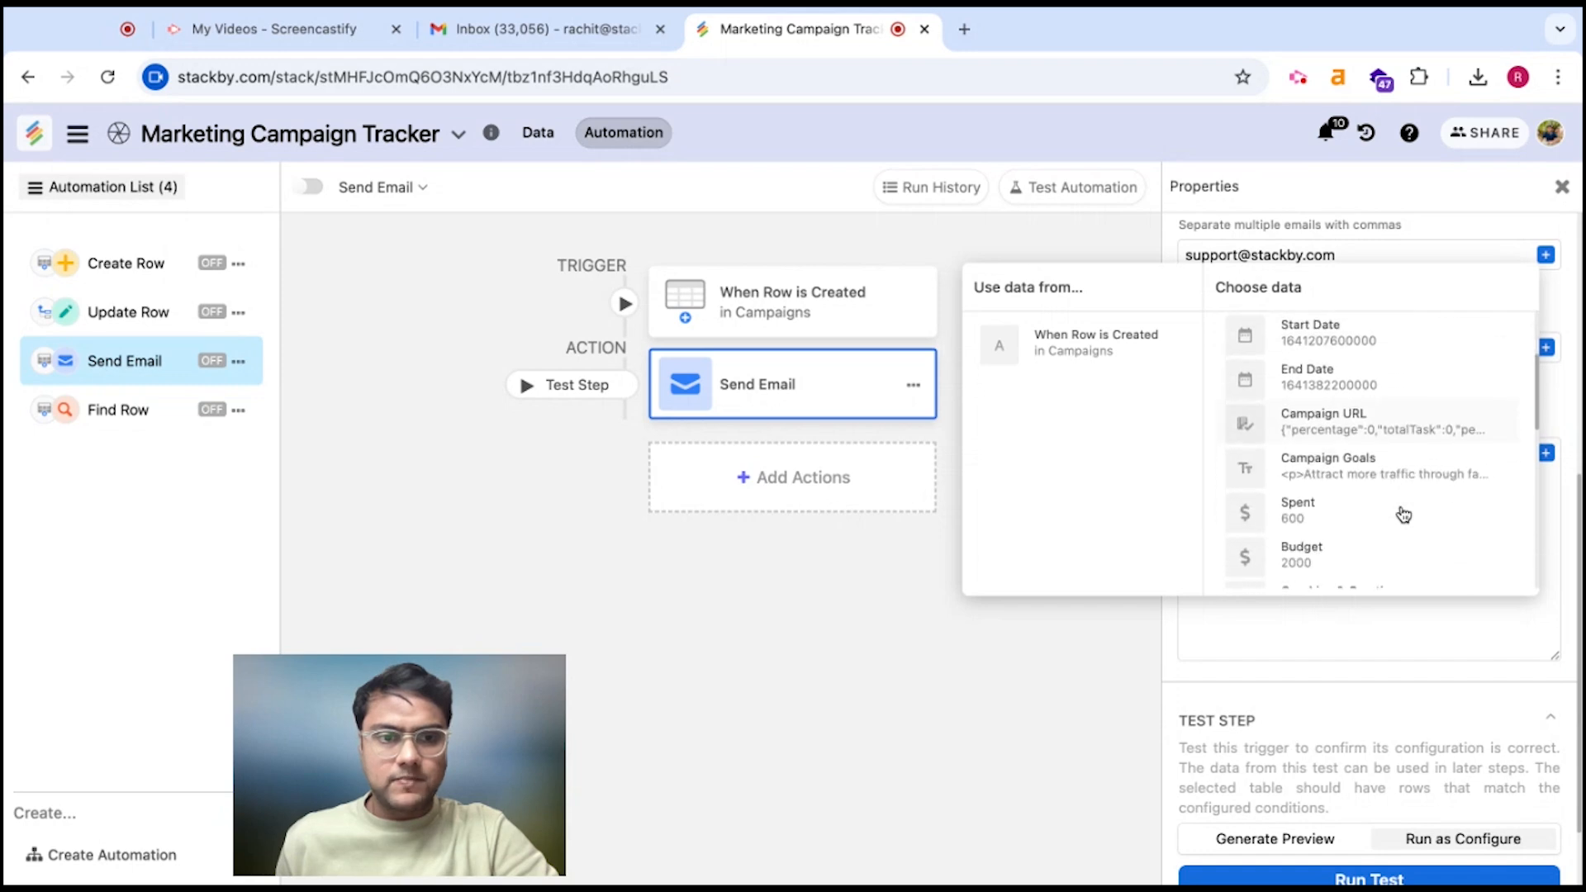
{"action": "left_click", "coordinate": [1376, 534]}
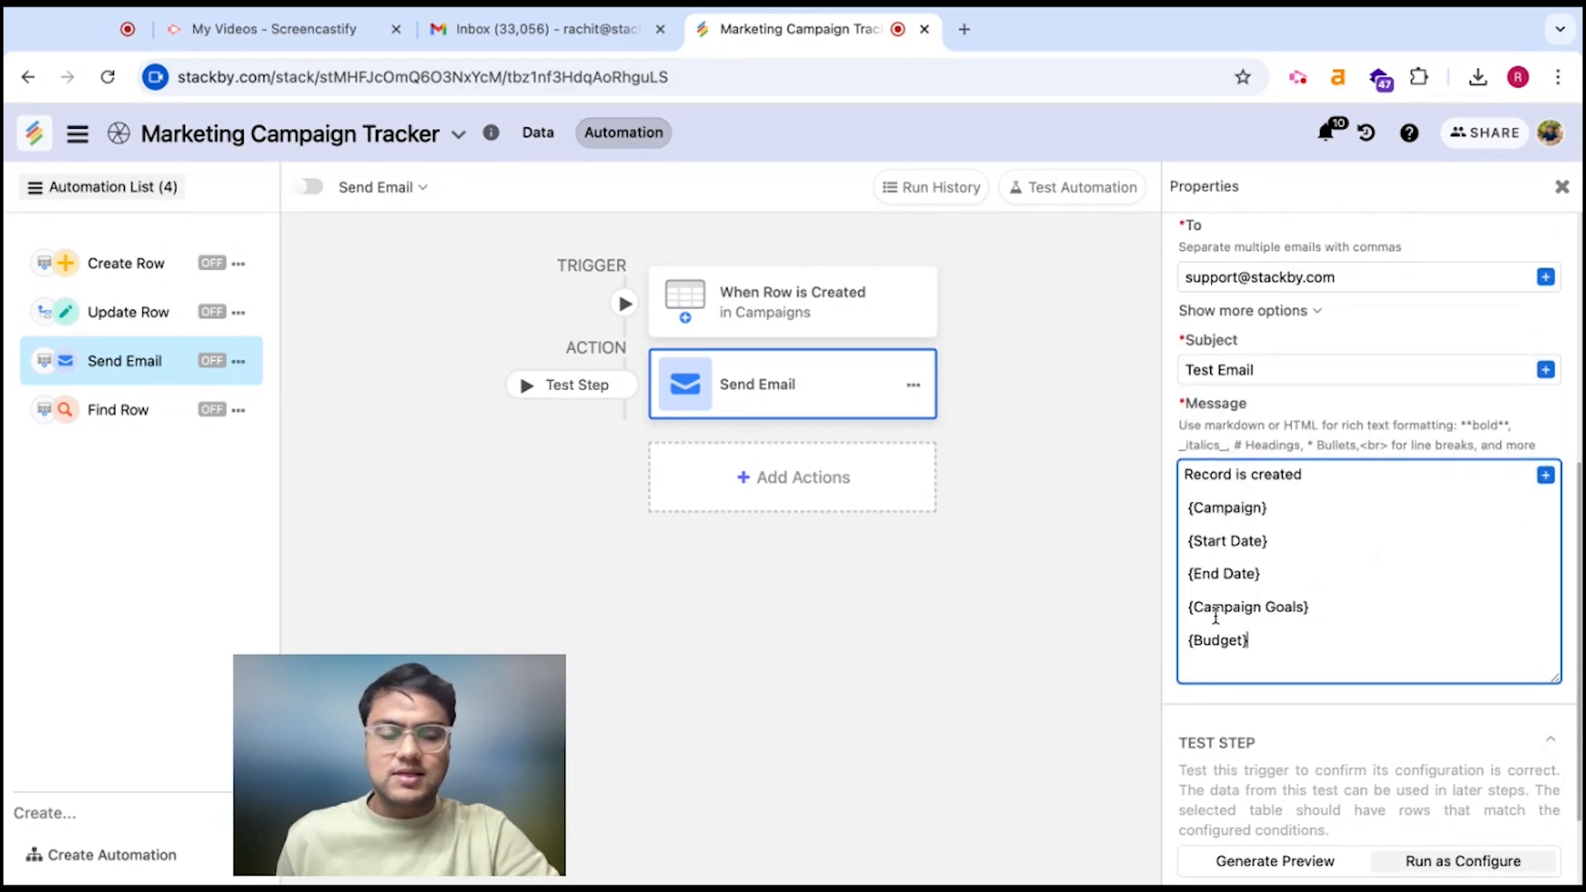
{"action": "scroll", "coordinate": [1212, 607], "scroll_direction": "up", "scroll_amount": 3}
Replace the email subject 'Test Email' with 'New Campaign is Created'
{"action": "triple_click", "coordinate": [1285, 468]}
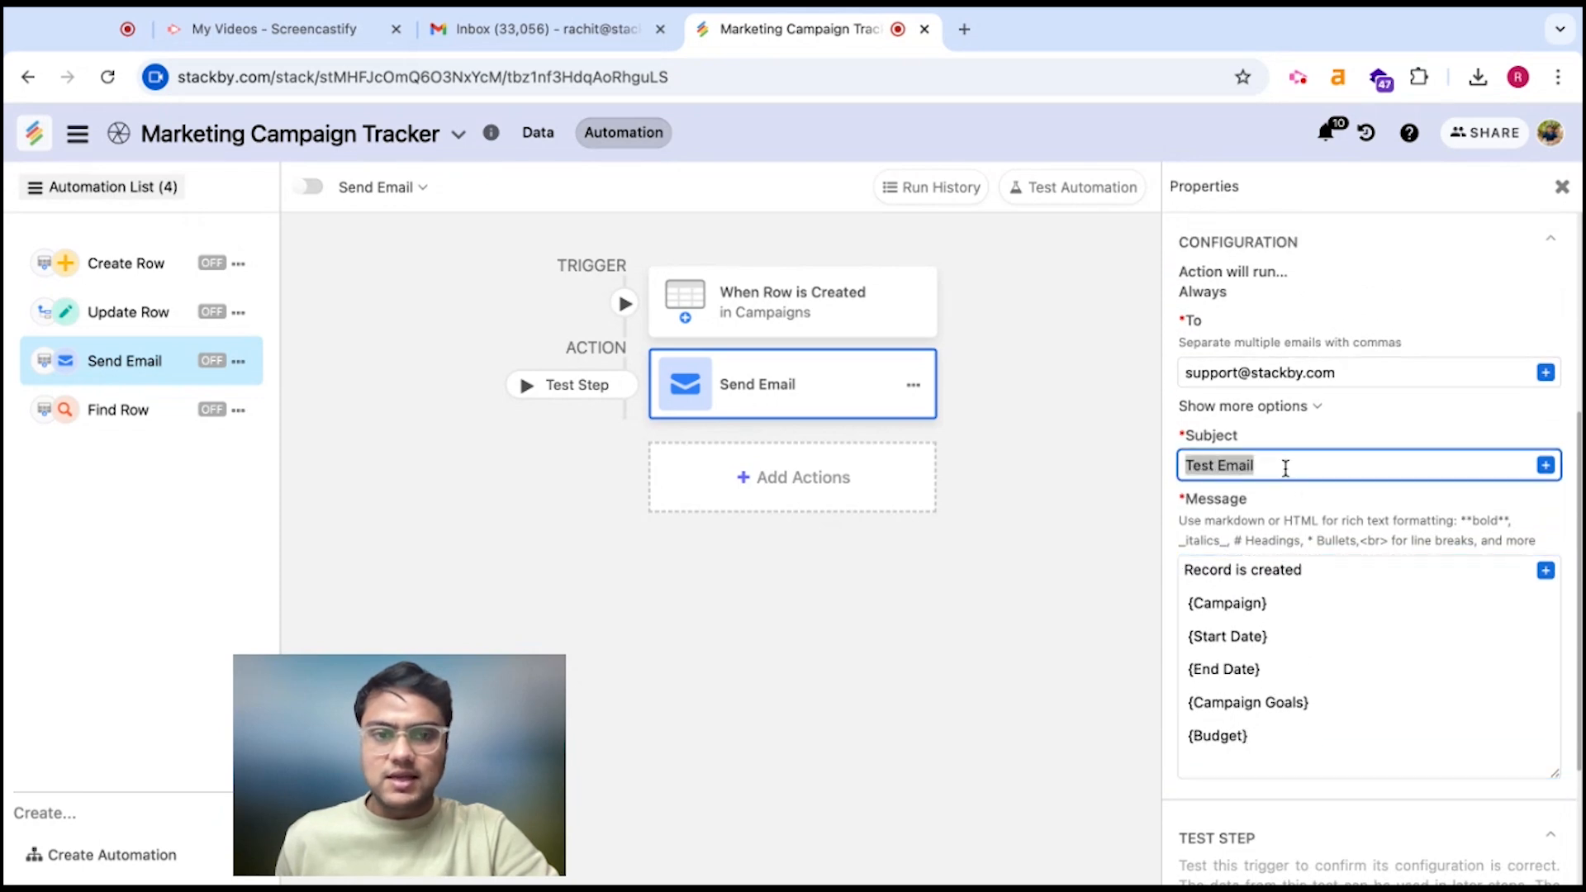
{"action": "triple_click", "coordinate": [1207, 461]}
{"action": "type", "text": "New Camoa"}
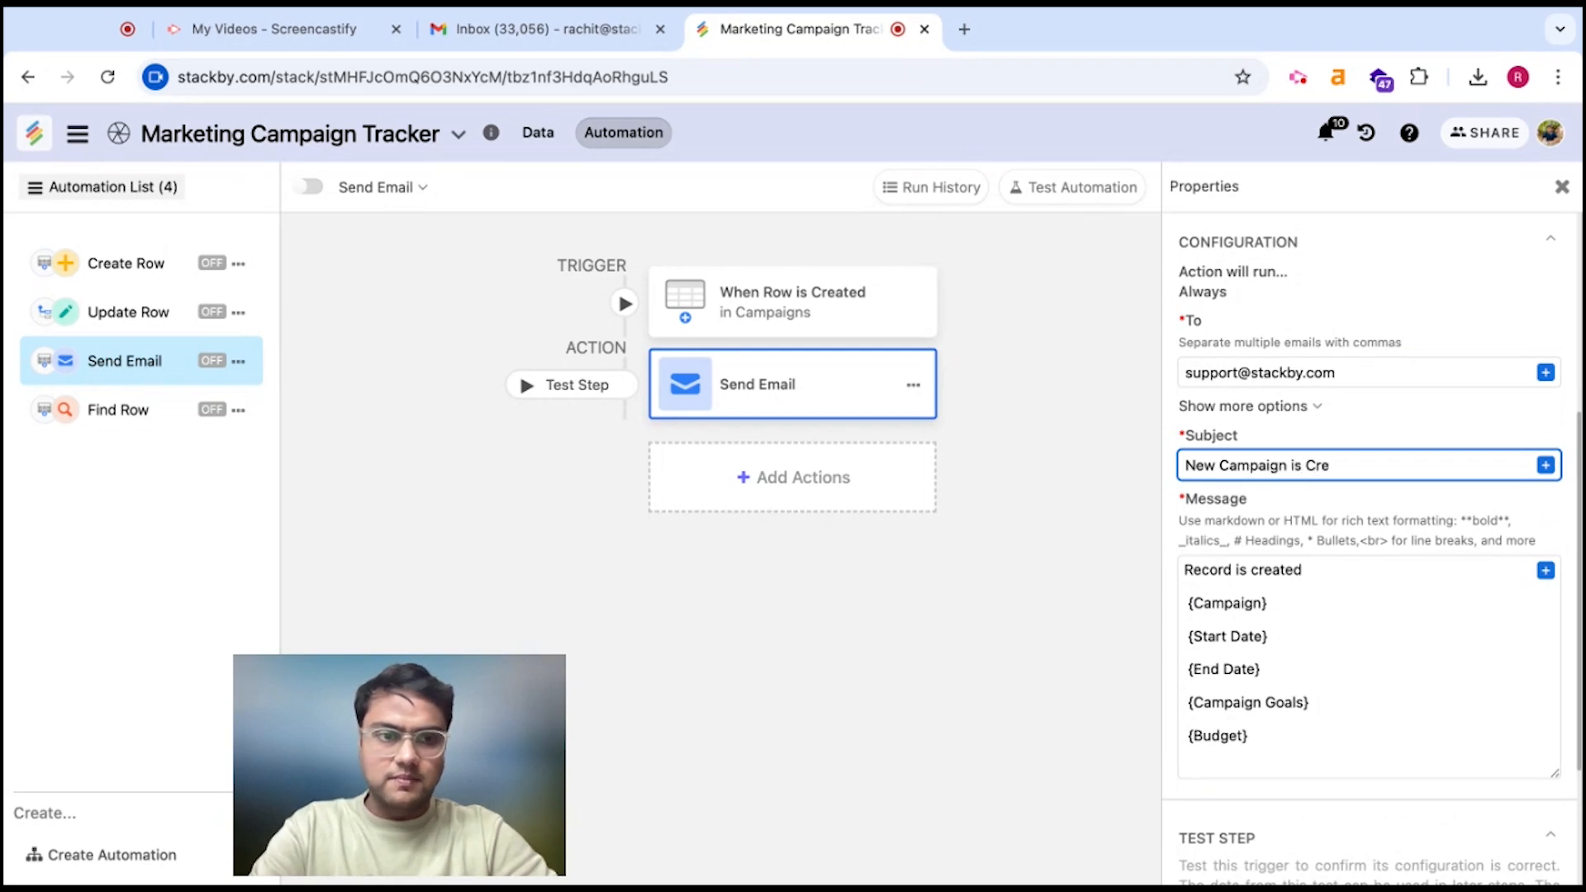
{"action": "left_click", "coordinate": [1321, 426]}
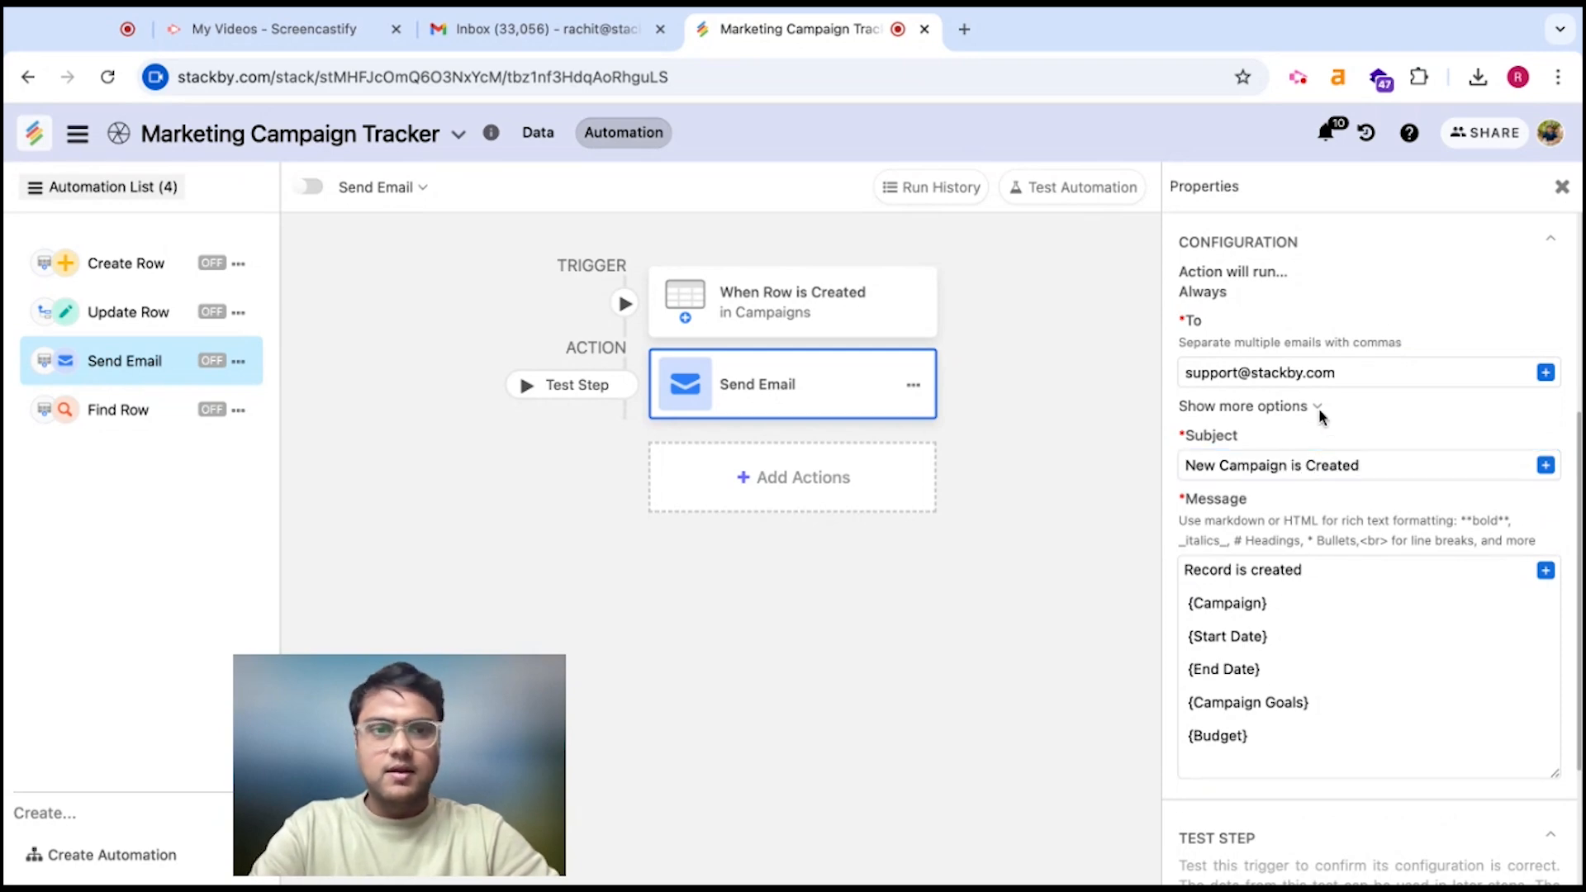
{"action": "triple_click", "coordinate": [1286, 374]}
{"action": "scroll", "coordinate": [1353, 540], "scroll_direction": "up", "scroll_amount": 3}
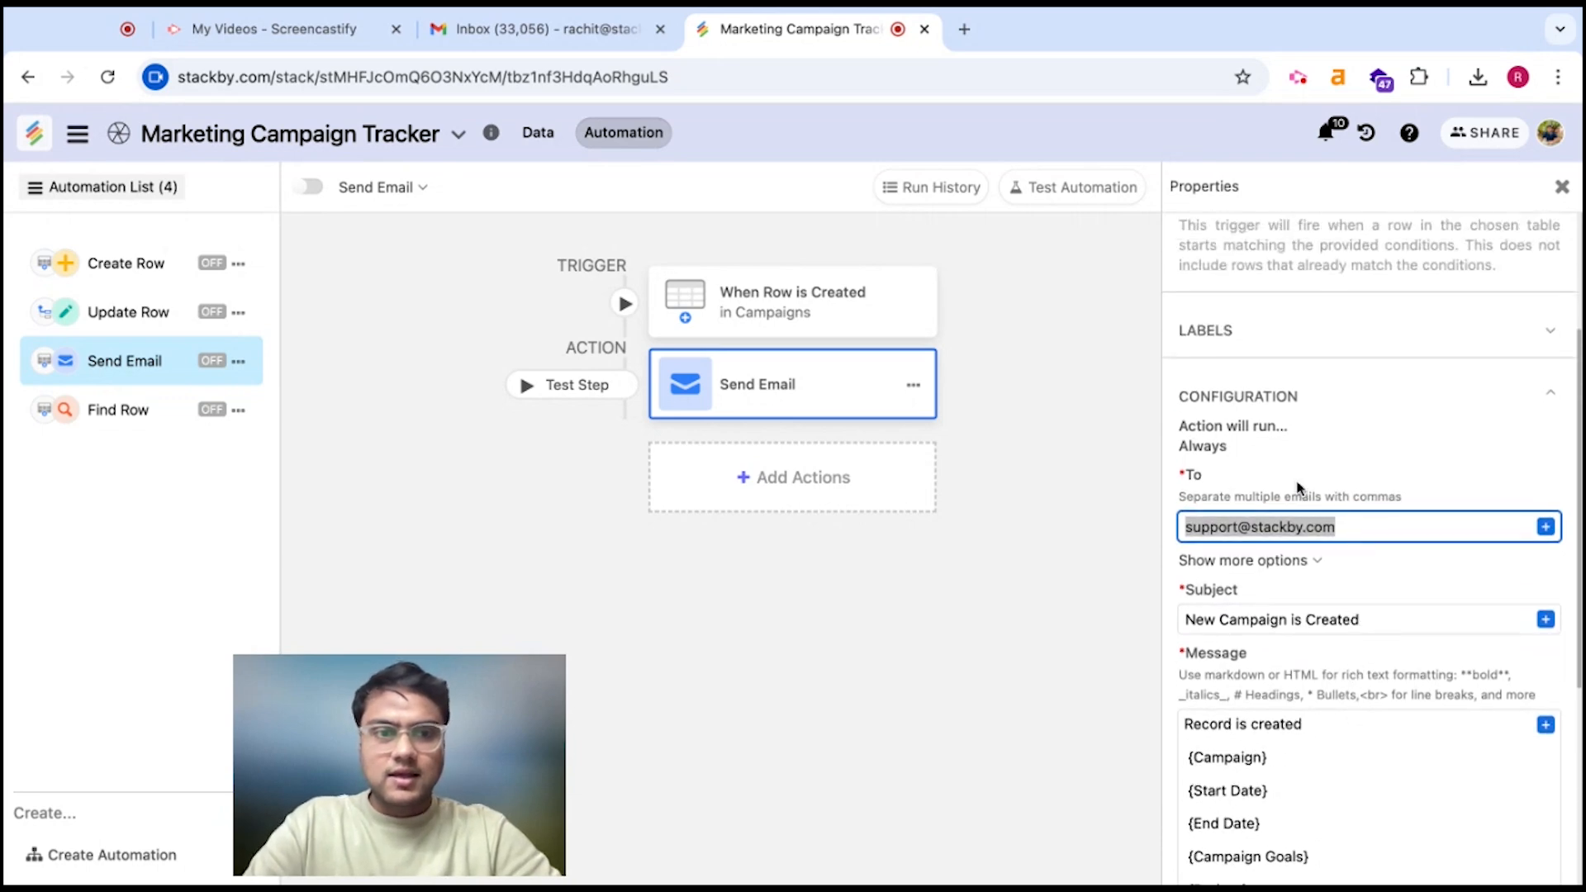
Set the sender name to 'Stackby Marketing' and enter the marketing reply-to e-mail address
{"action": "left_click", "coordinate": [1279, 561]}
{"action": "scroll", "coordinate": [1292, 570], "scroll_direction": "down", "scroll_amount": 2}
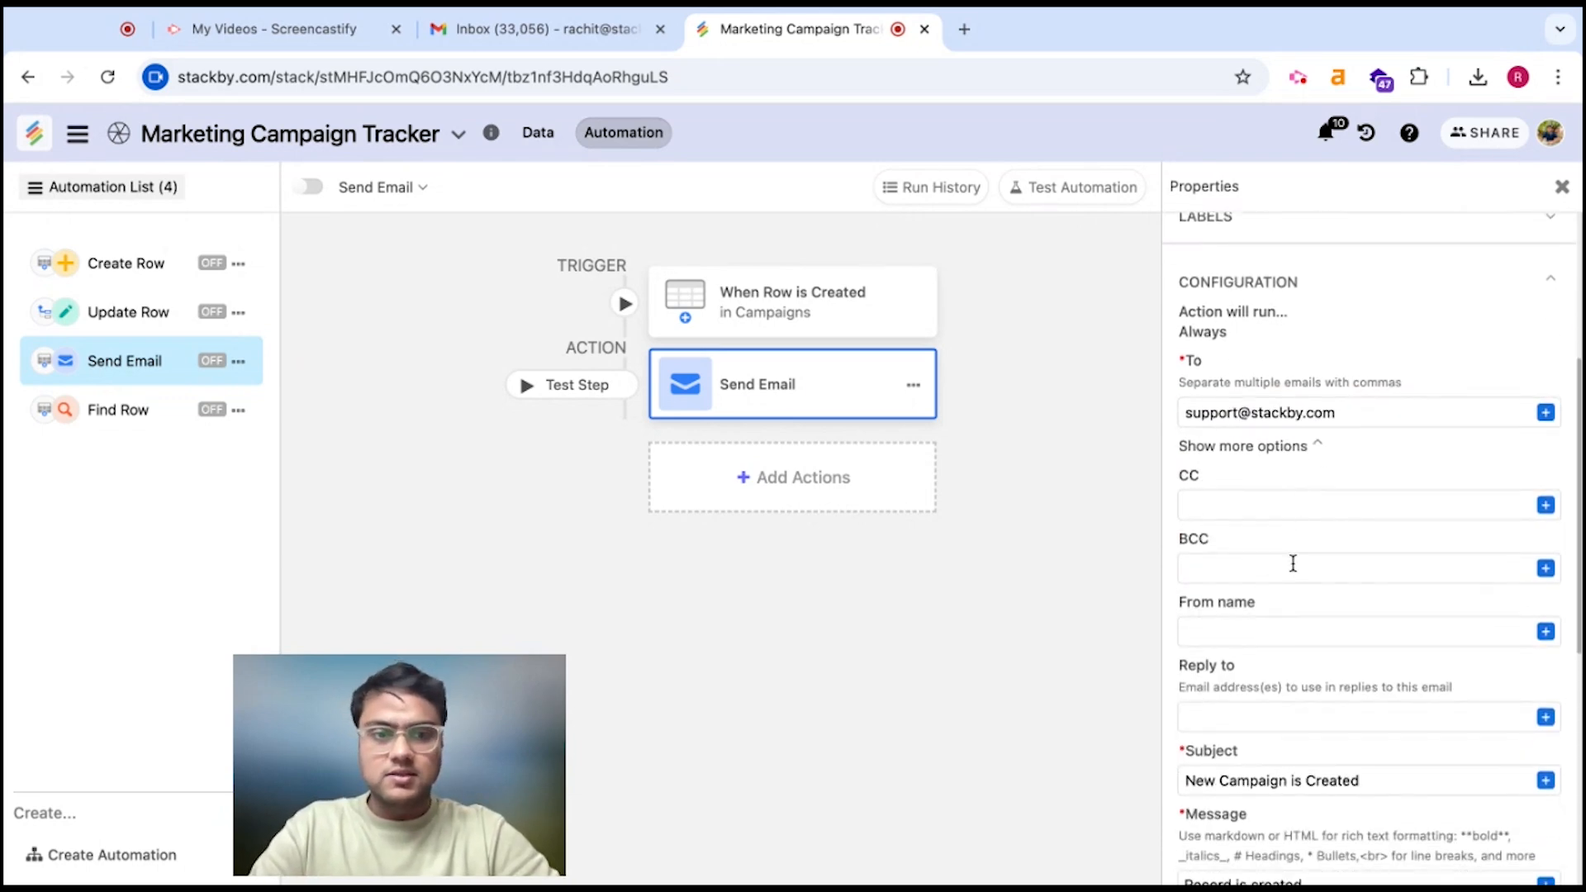
{"action": "scroll", "coordinate": [1293, 564], "scroll_direction": "down", "scroll_amount": 1}
{"action": "left_click", "coordinate": [1261, 570]}
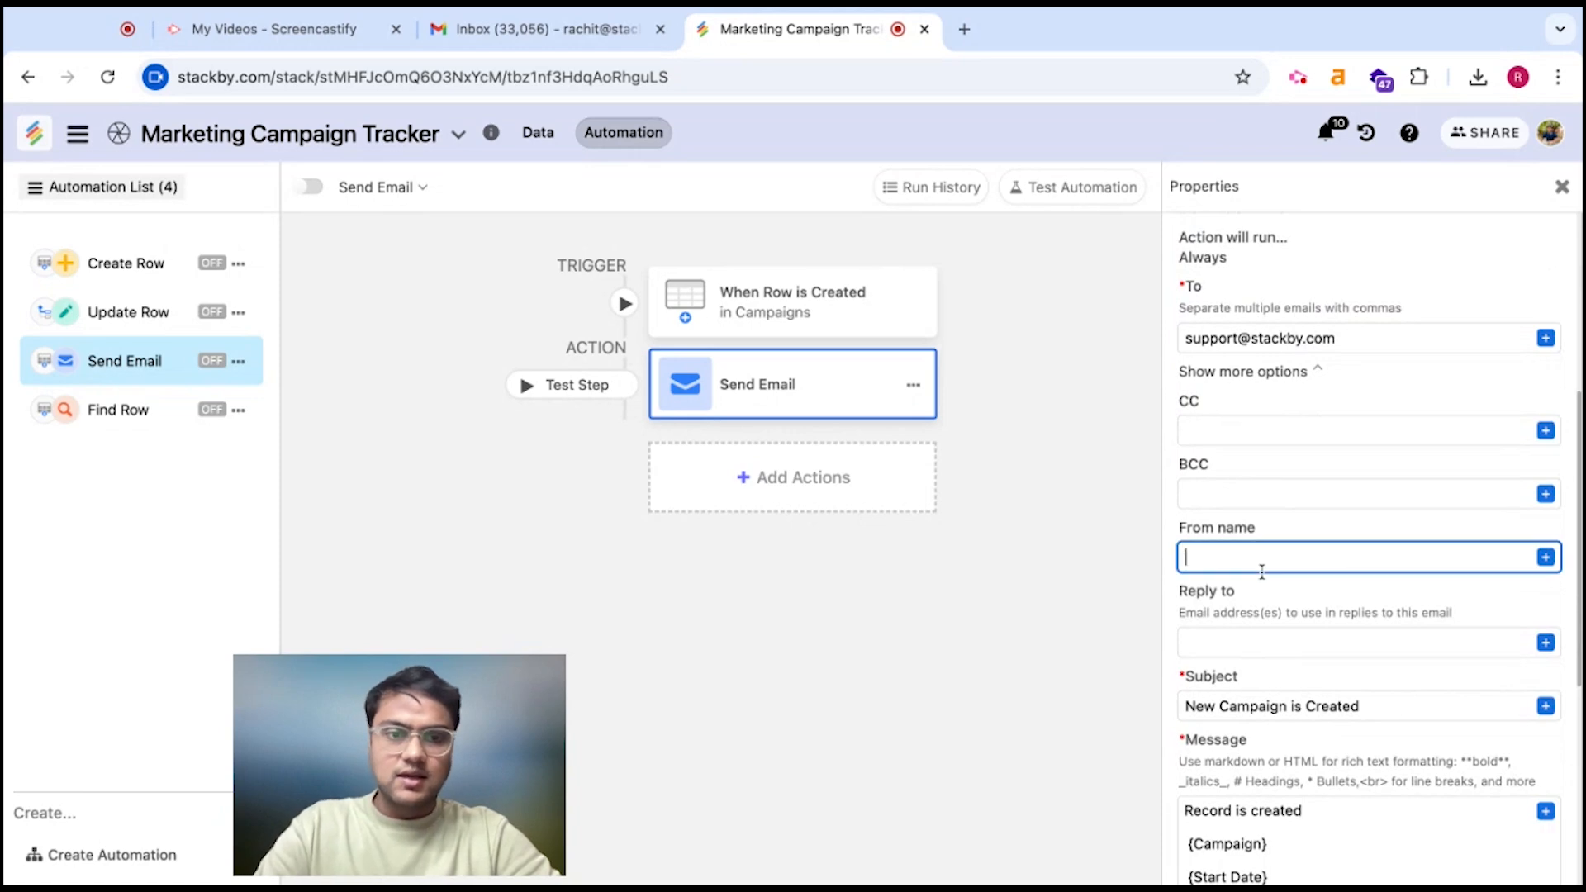
{"action": "type", "text": "Stackby Marketing"}
{"action": "left_click", "coordinate": [1273, 652]}
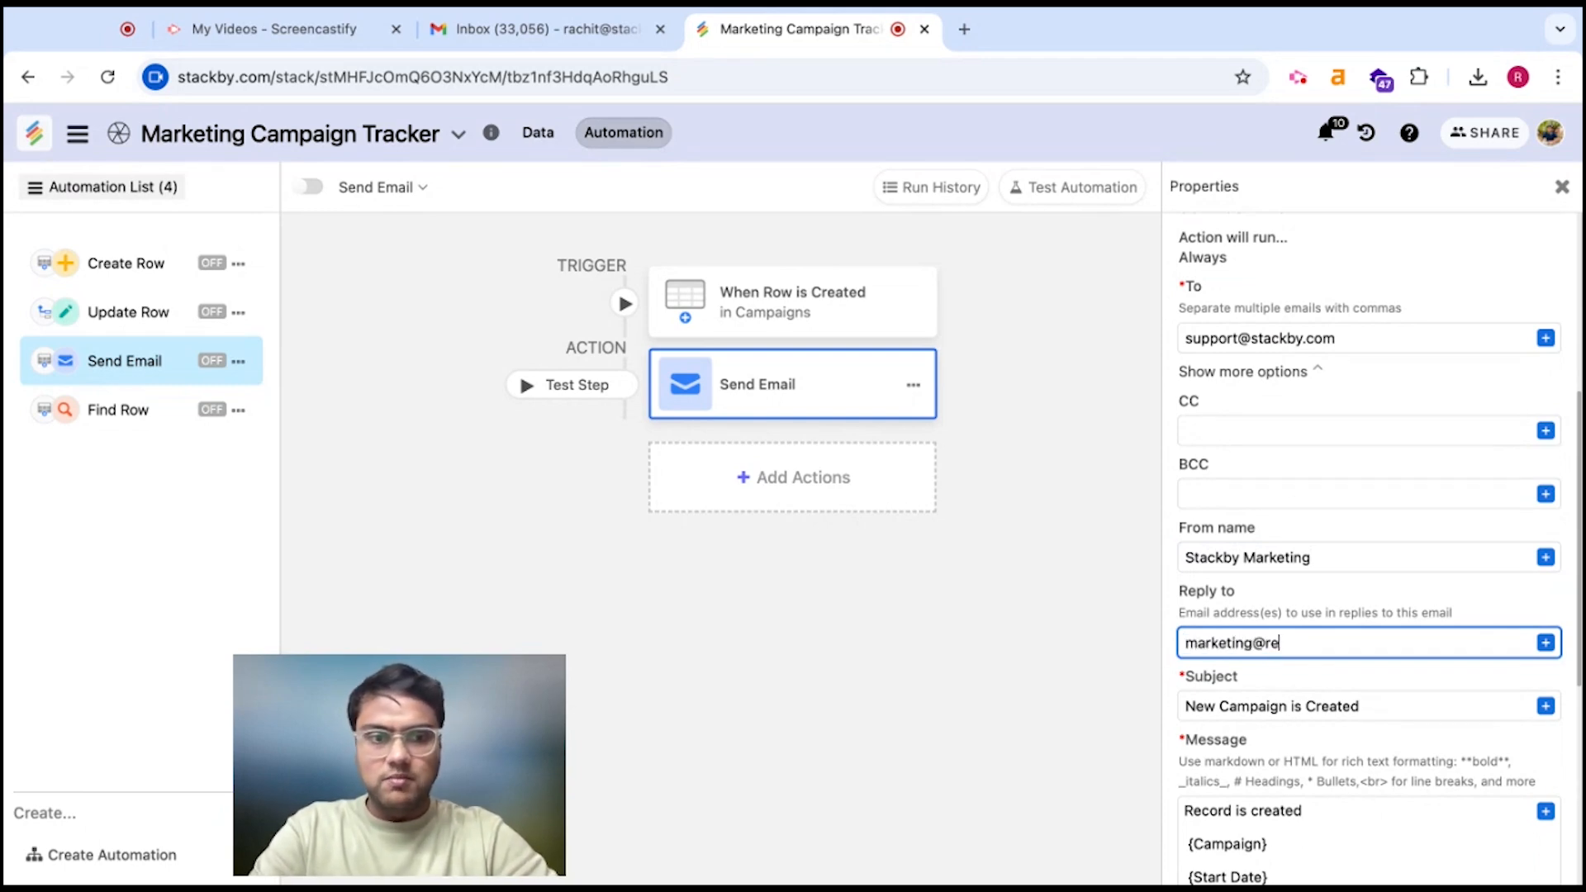
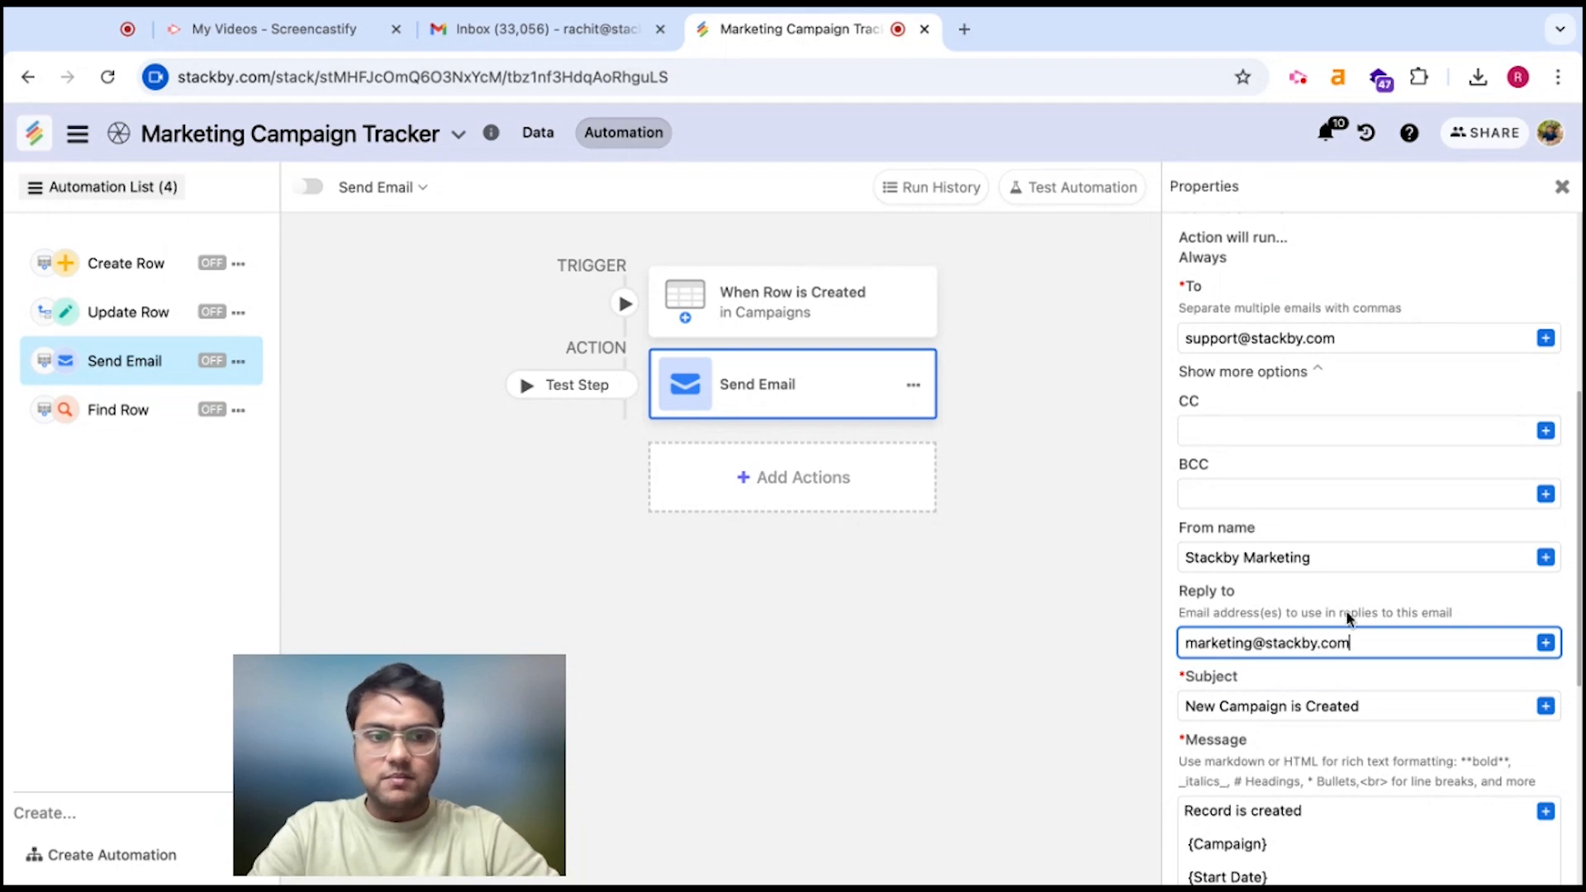
{"action": "scroll", "coordinate": [1363, 599], "scroll_direction": "down", "scroll_amount": 5}
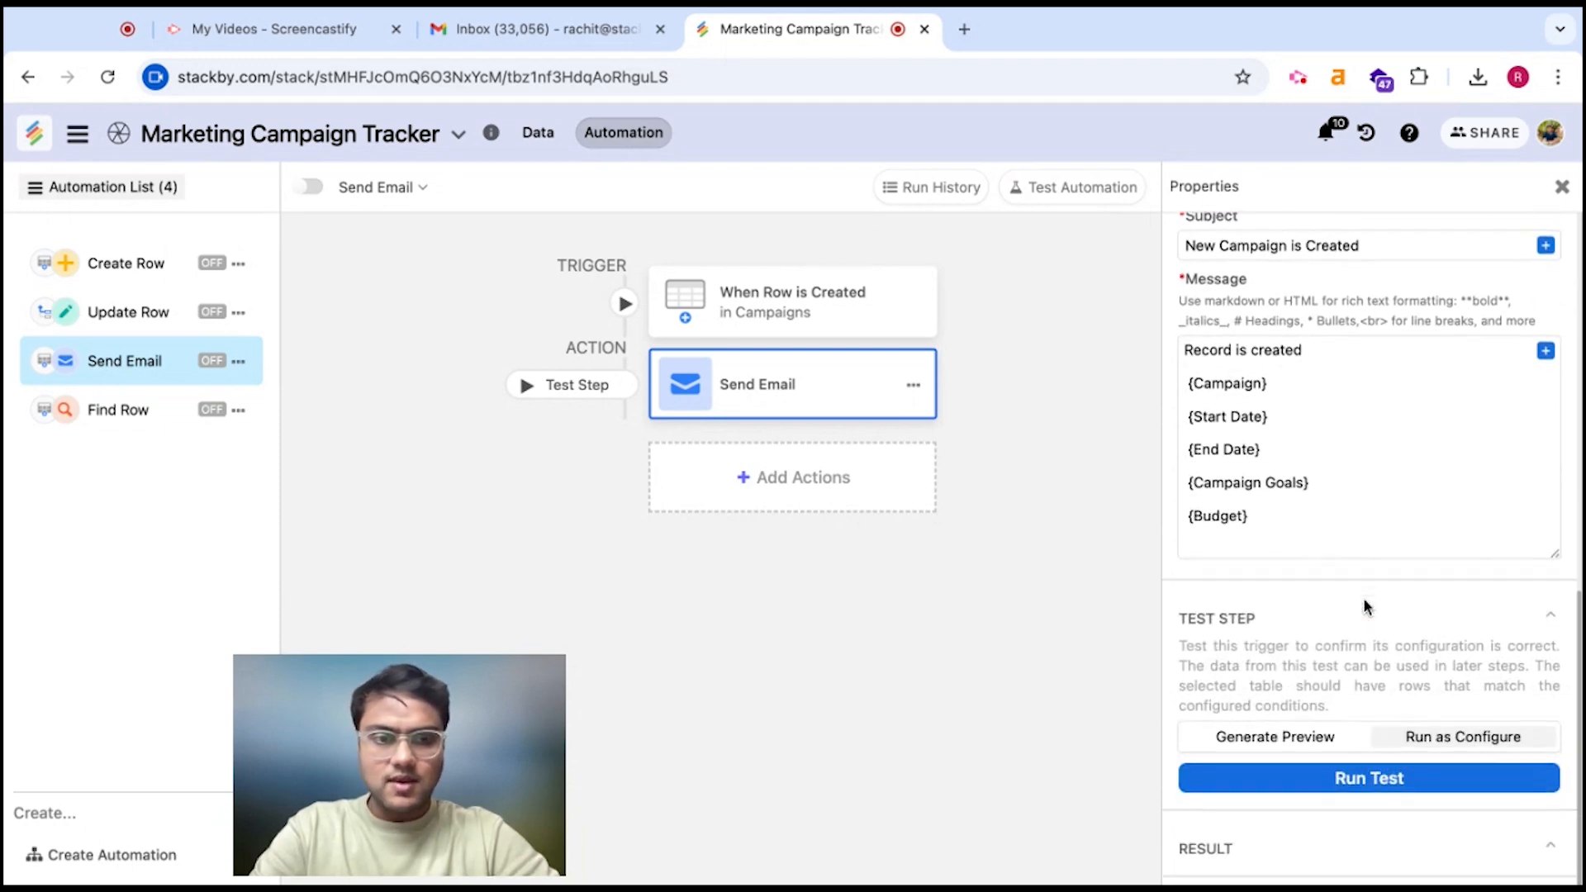
Switch the Send Email test to preview mode using the first Campaigns row as data
{"action": "left_click", "coordinate": [1293, 751]}
{"action": "left_click", "coordinate": [1314, 777]}
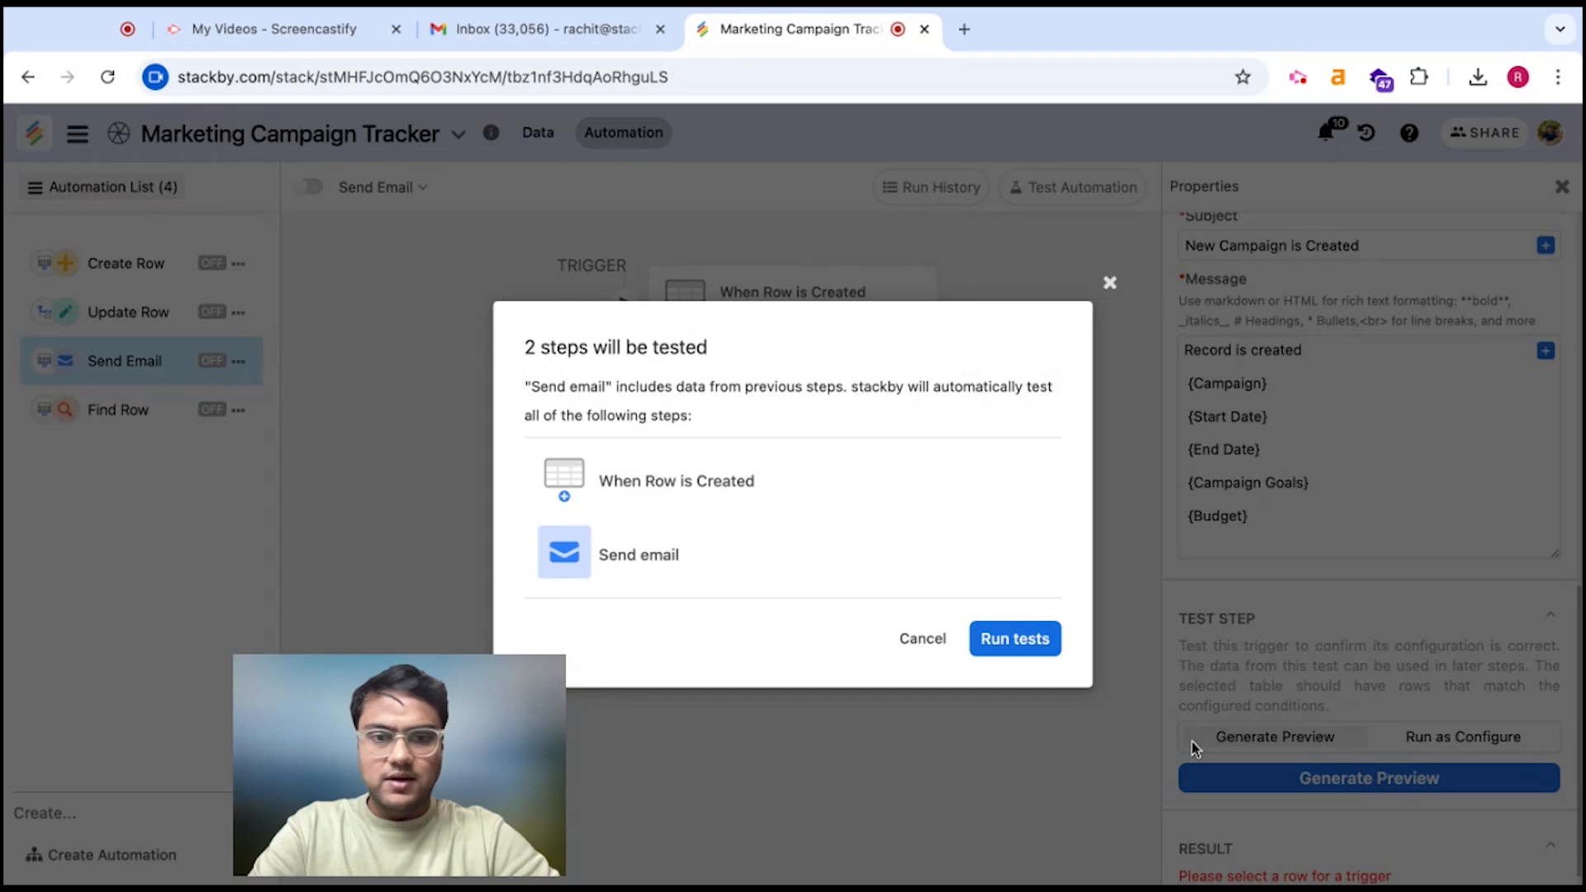
{"action": "left_click", "coordinate": [1109, 282]}
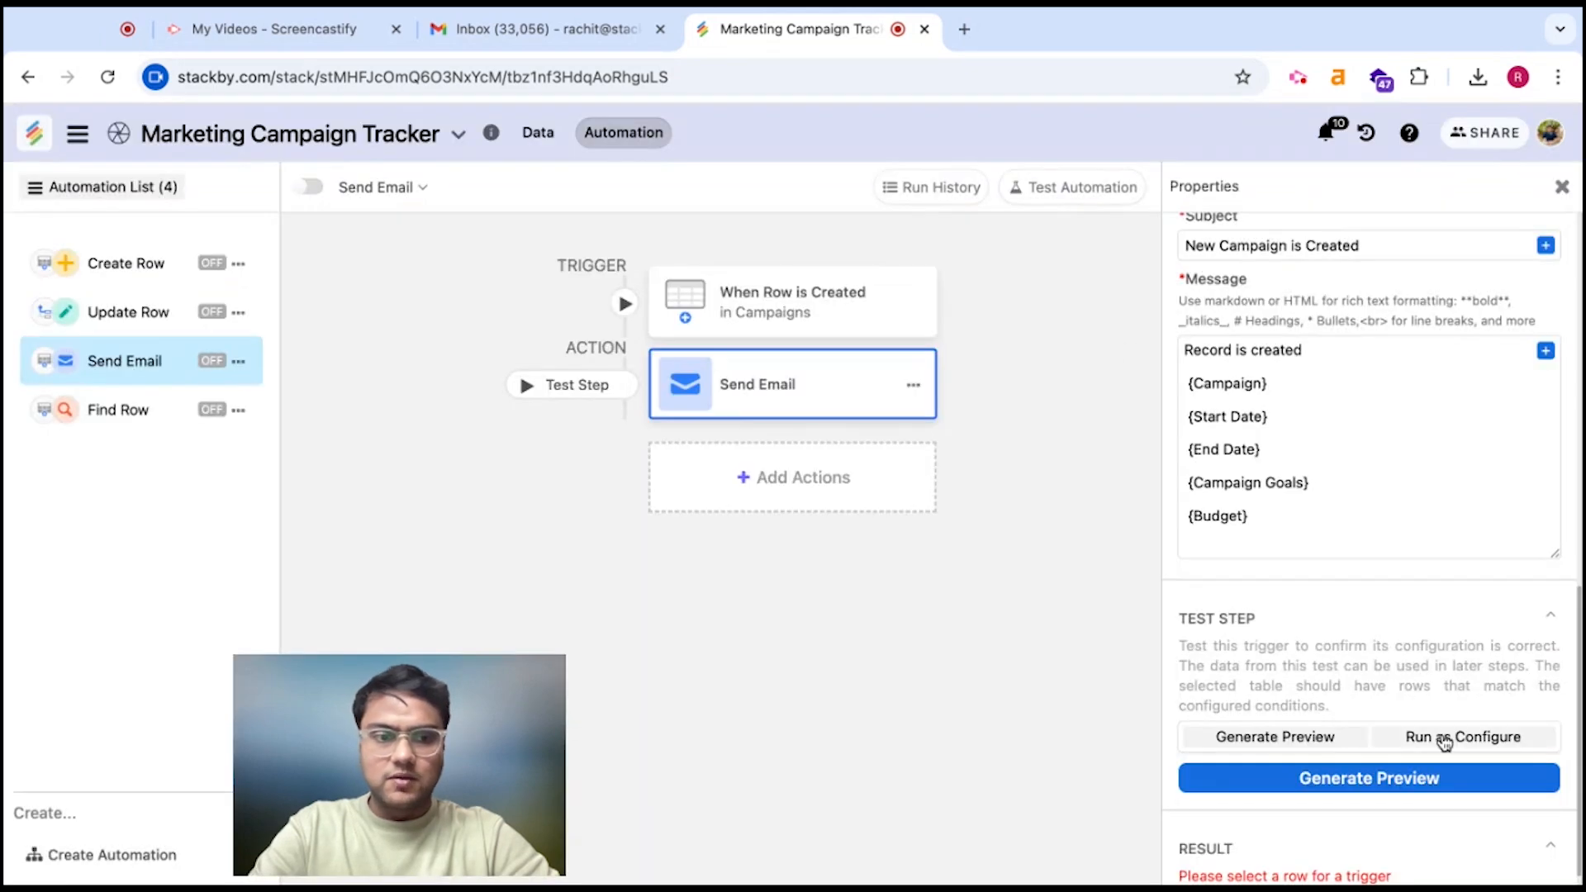
{"action": "left_click", "coordinate": [841, 303]}
{"action": "left_click", "coordinate": [1505, 609]}
{"action": "left_click", "coordinate": [913, 311]}
{"action": "left_click", "coordinate": [825, 387]}
Generate and send the email preview, then set testing back to Run as Configure
{"action": "scroll", "coordinate": [1396, 743], "scroll_direction": "down", "scroll_amount": 5}
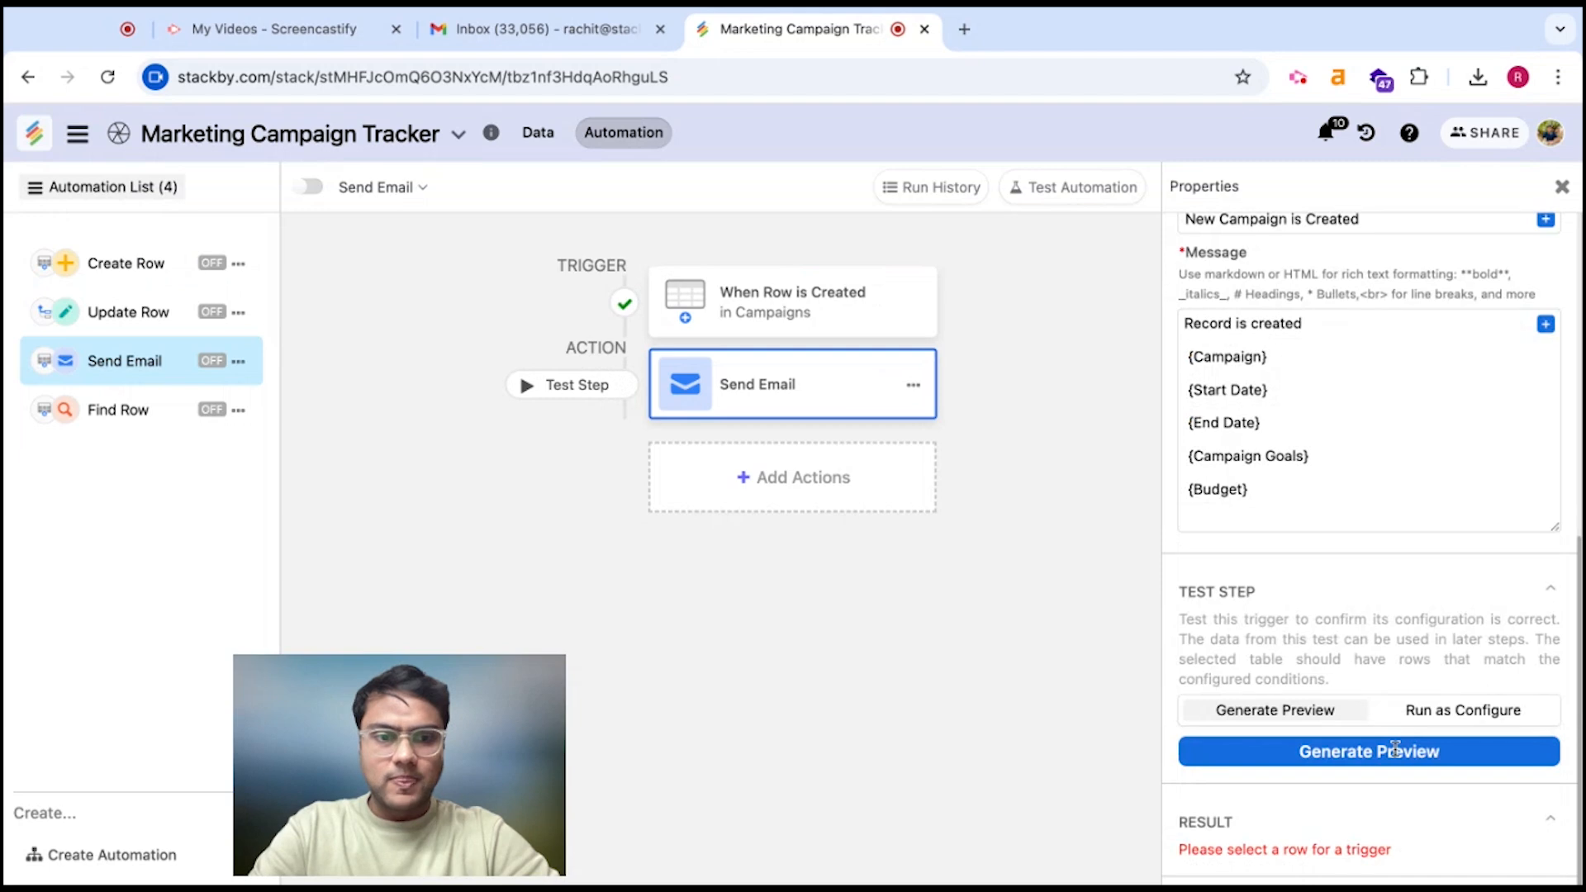
{"action": "left_click", "coordinate": [1359, 750]}
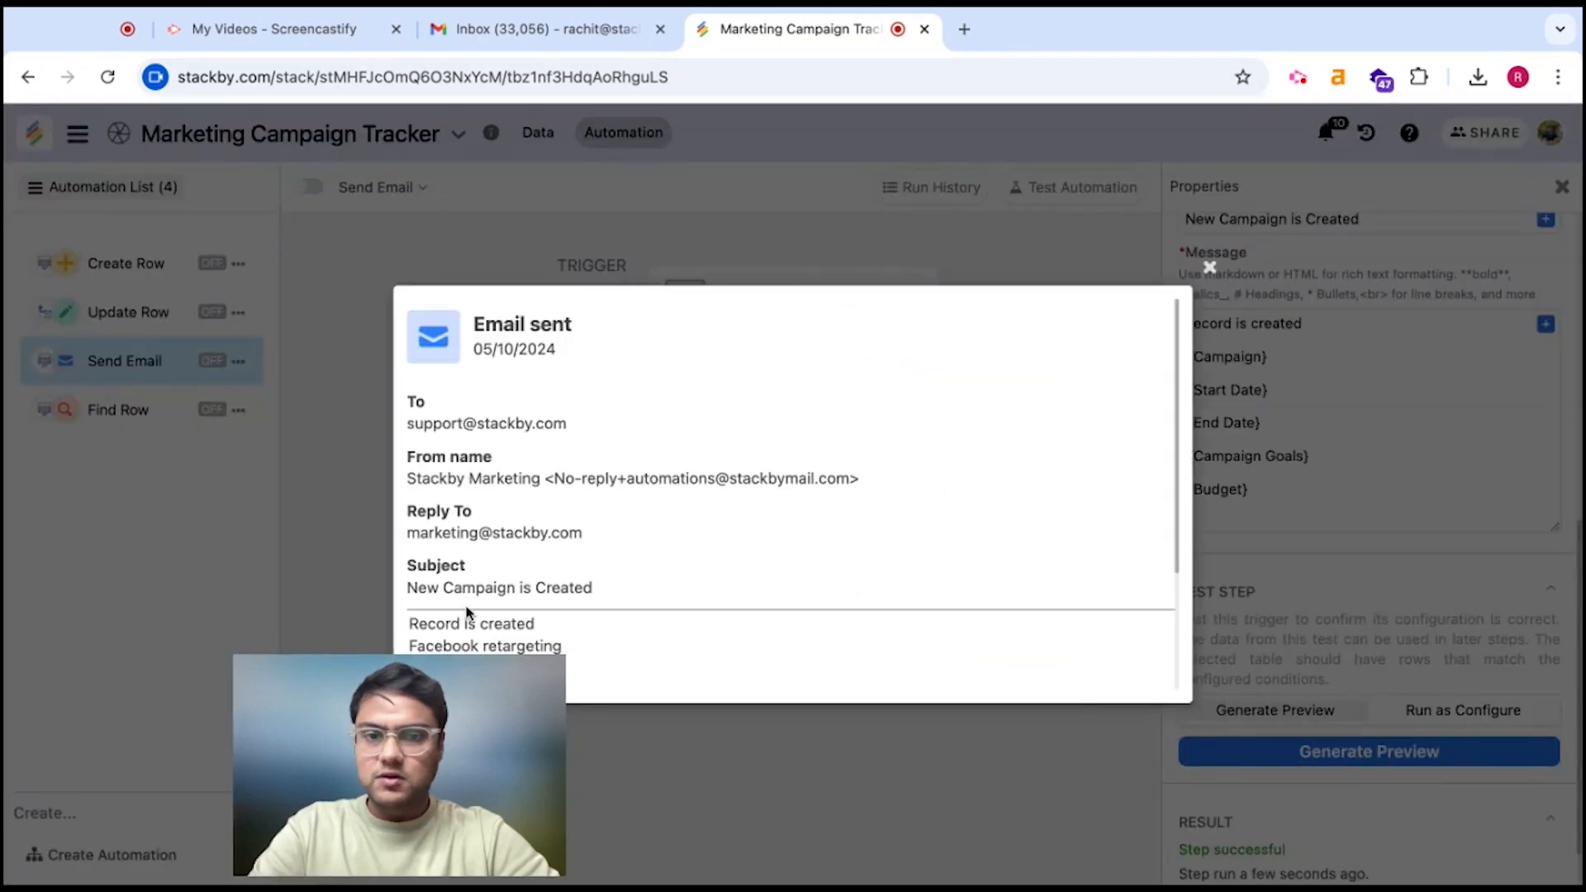
{"action": "mouse_move", "coordinate": [471, 732]}
{"action": "left_click_drag", "start_coordinate": [465, 754], "coordinate": [258, 774]}
{"action": "scroll", "coordinate": [538, 663], "scroll_direction": "down", "scroll_amount": 3}
{"action": "scroll", "coordinate": [524, 507], "scroll_direction": "up", "scroll_amount": 3}
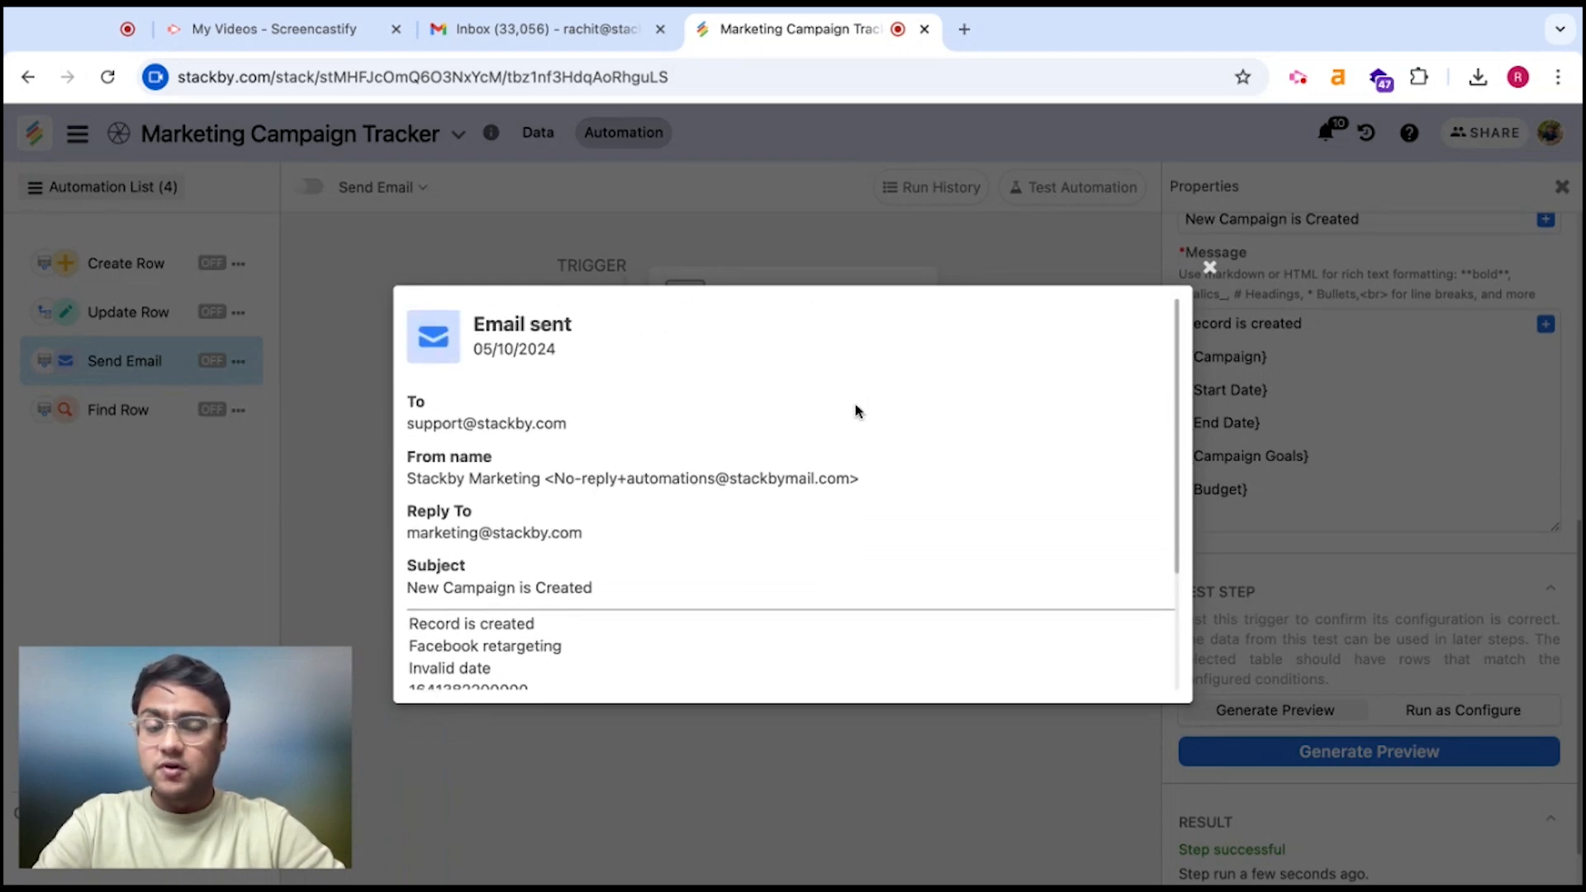
{"action": "left_click", "coordinate": [1209, 267]}
{"action": "left_click", "coordinate": [1474, 712]}
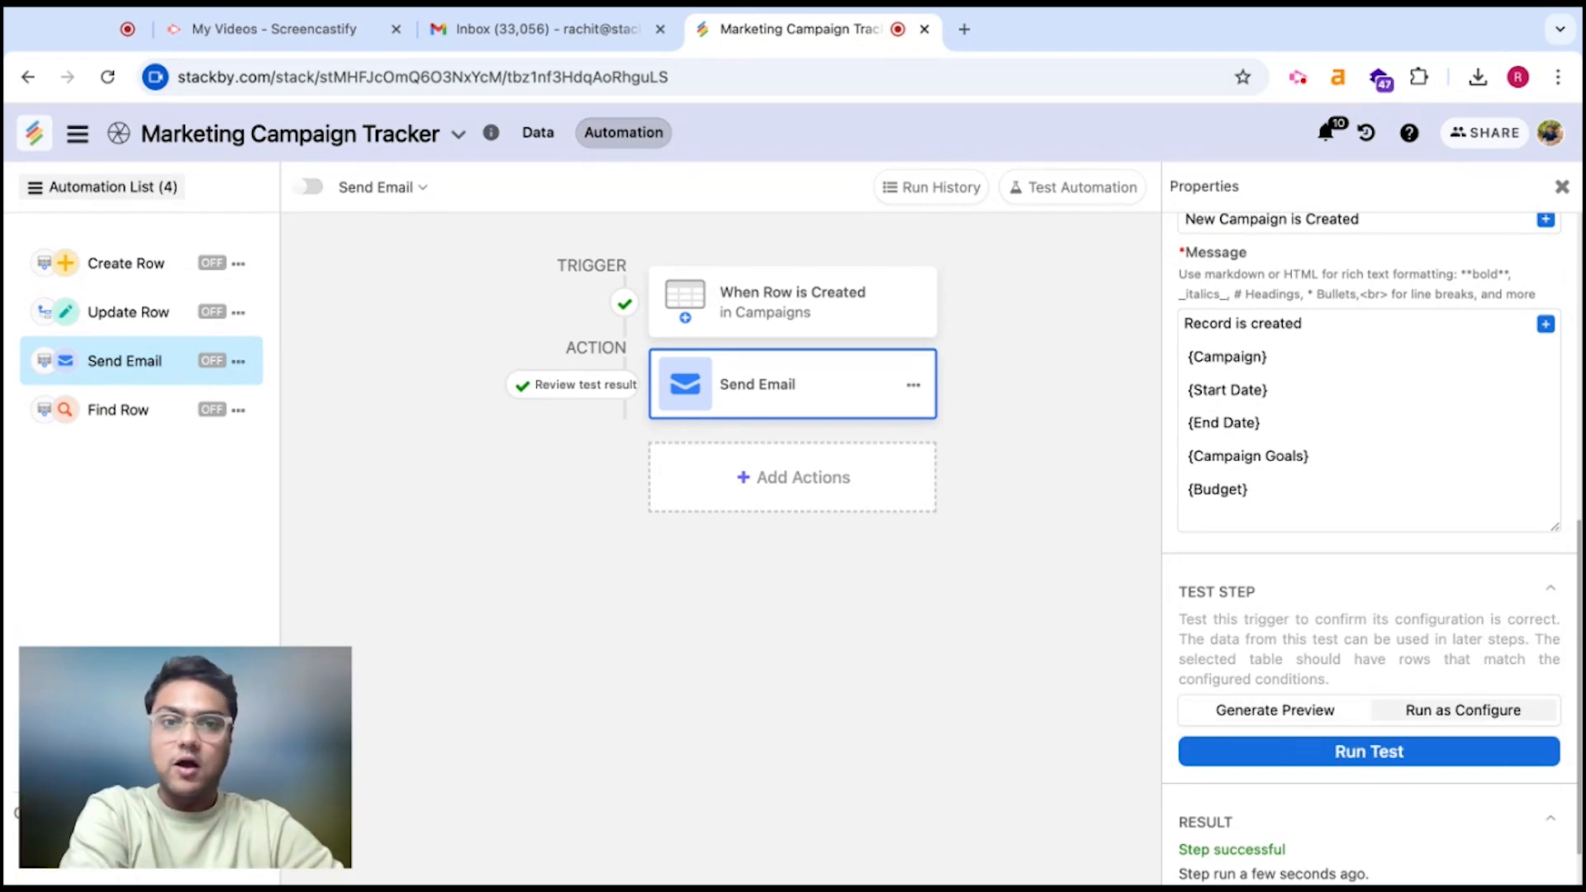
{"action": "scroll", "coordinate": [1363, 538], "scroll_direction": "up", "scroll_amount": 8}
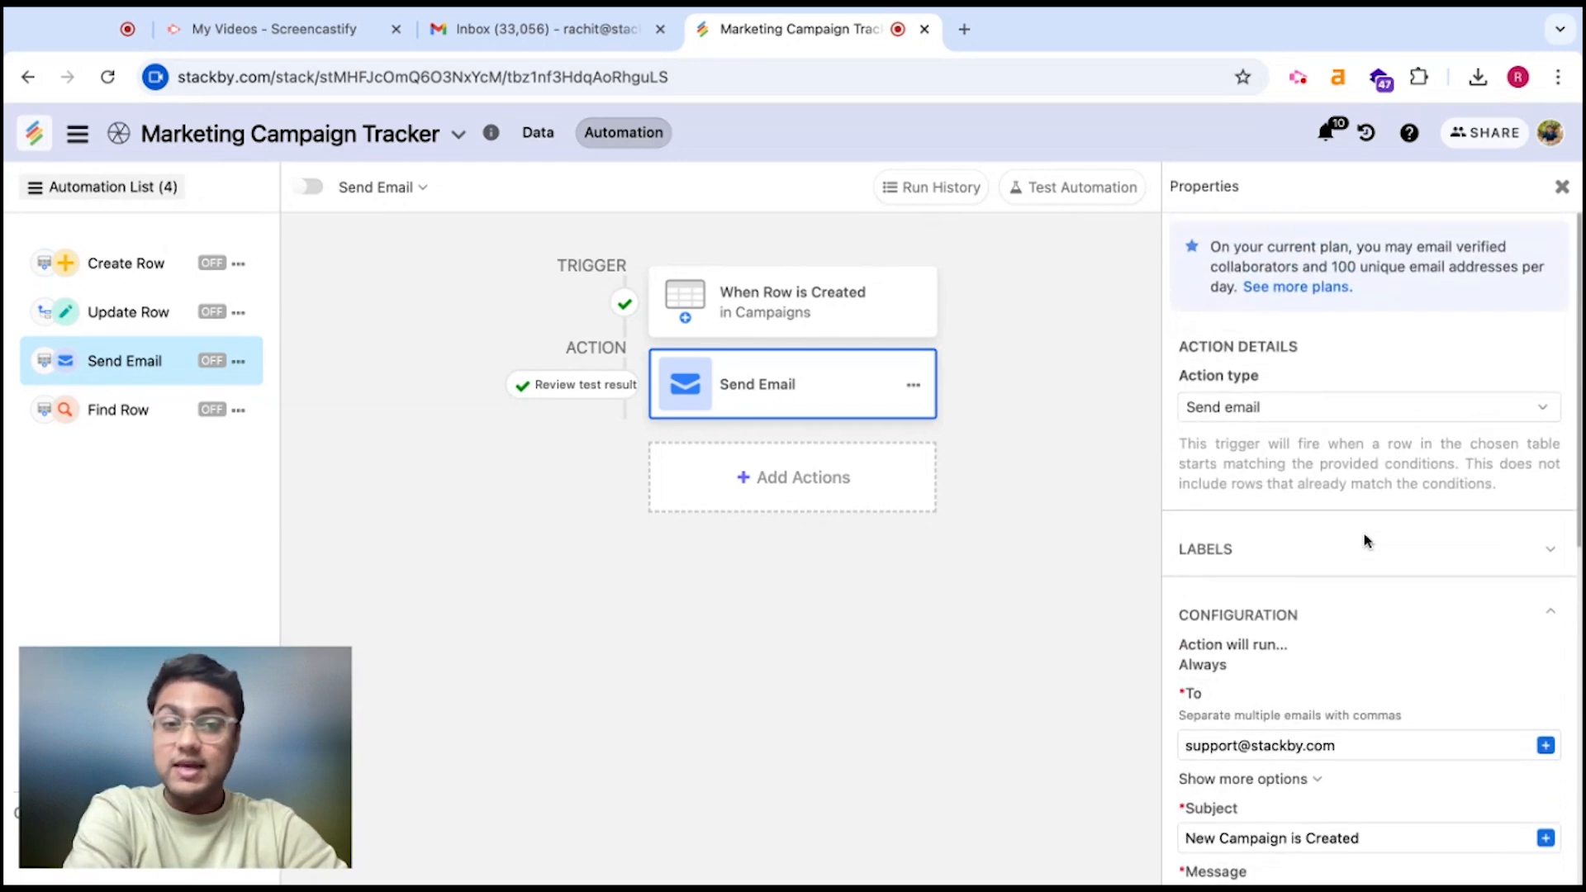